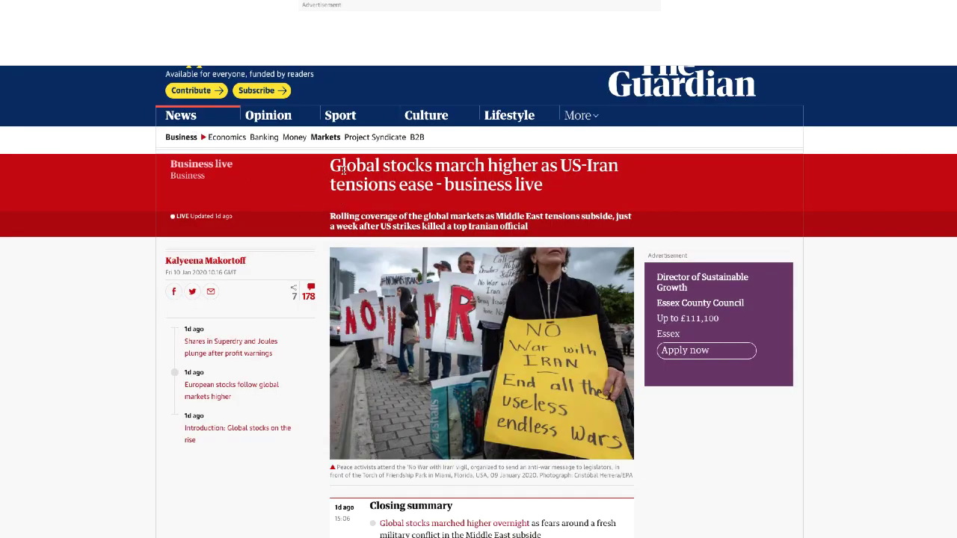
{"action": "scroll", "coordinate": [493, 180], "scroll_direction": "up", "scroll_amount": 1}
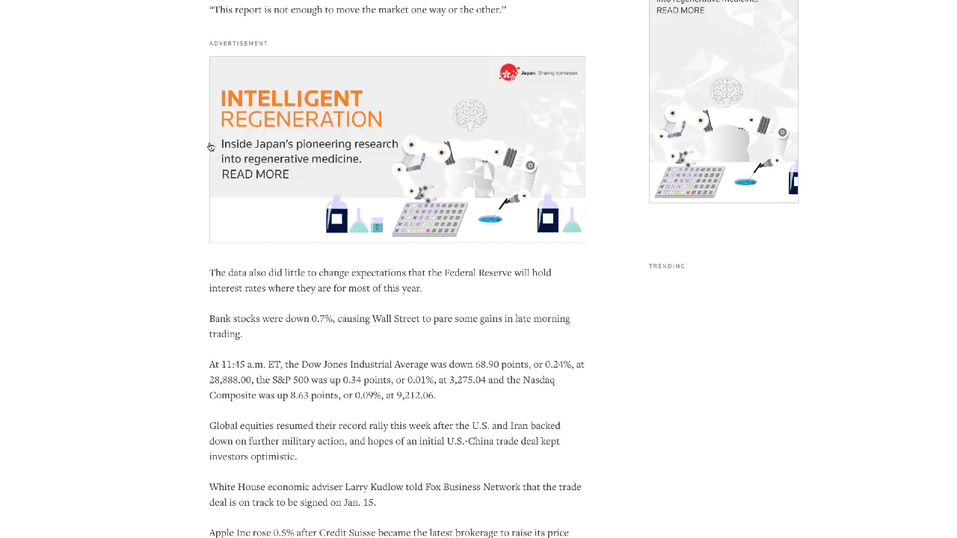
Highlight the Reuters sentences on the pace of hiring and the jobless rate.
{"action": "scroll", "coordinate": [197, 234], "scroll_direction": "up", "scroll_amount": 5}
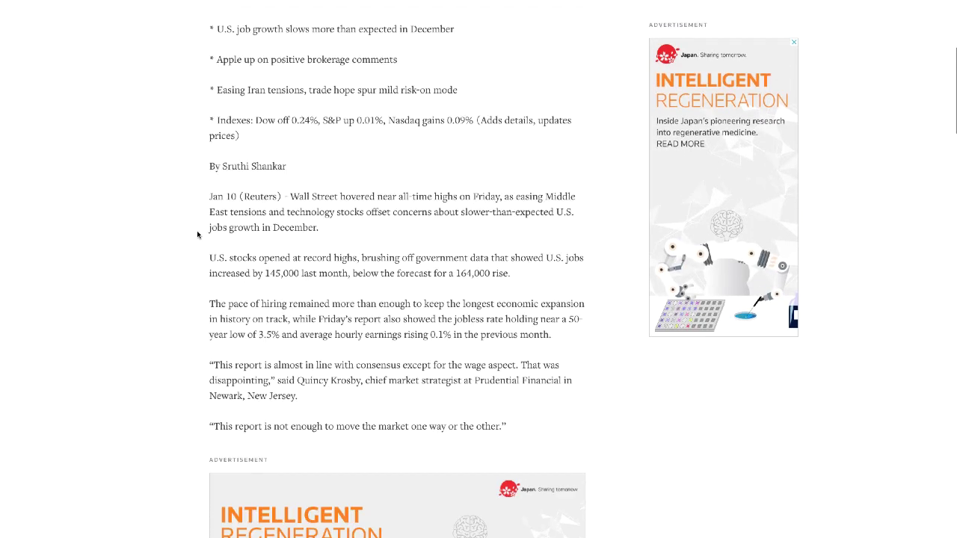
{"action": "scroll", "coordinate": [197, 235], "scroll_direction": "up", "scroll_amount": 4}
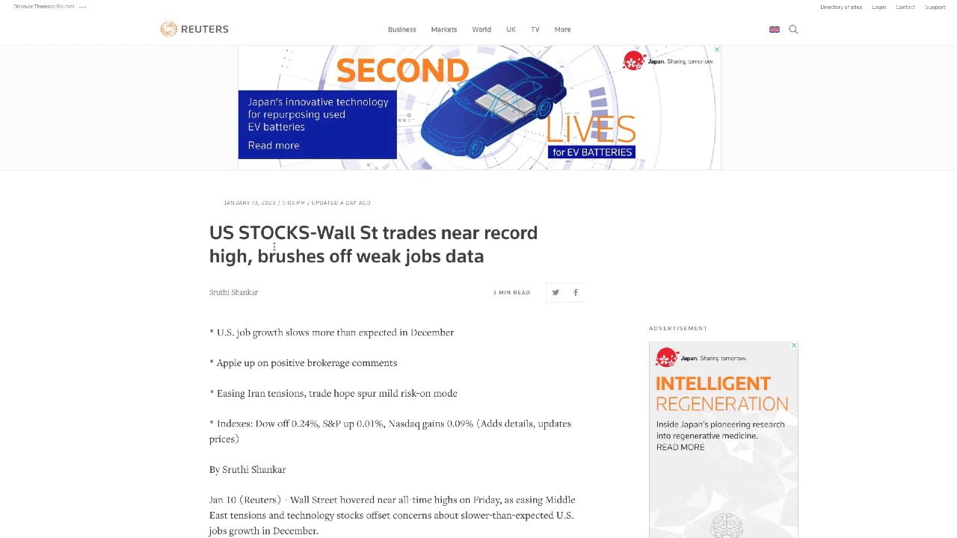
{"action": "scroll", "coordinate": [336, 314], "scroll_direction": "down", "scroll_amount": 3}
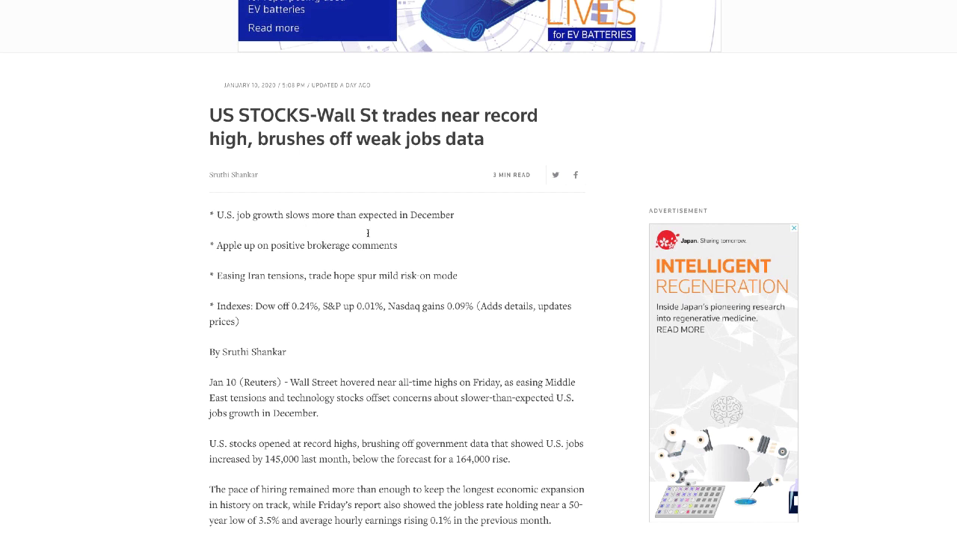
{"action": "scroll", "coordinate": [308, 284], "scroll_direction": "down", "scroll_amount": 1}
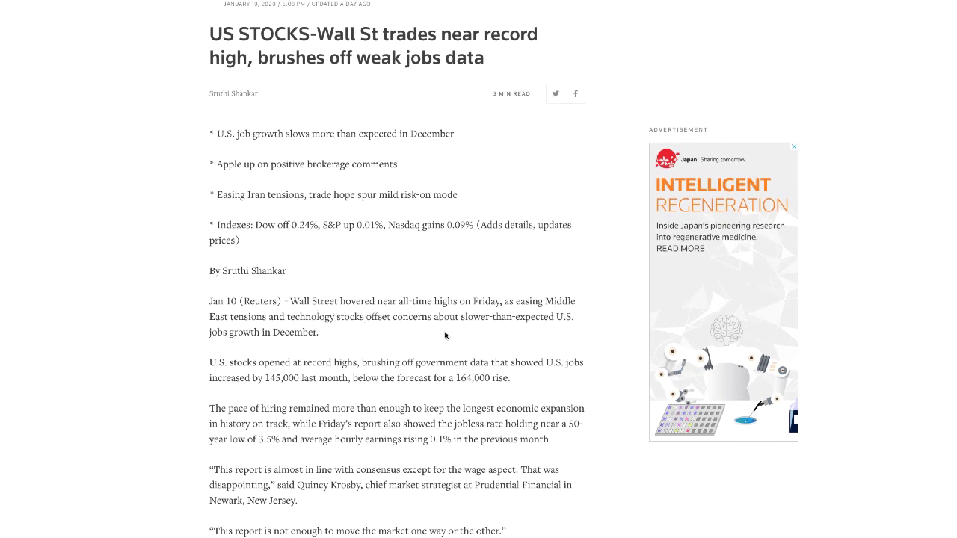
{"action": "scroll", "coordinate": [448, 336], "scroll_direction": "down", "scroll_amount": 1}
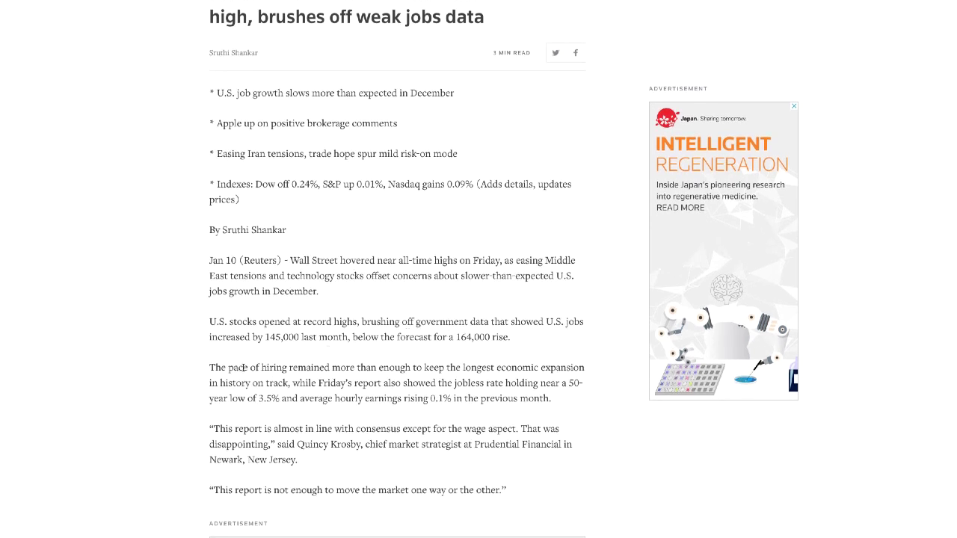
{"action": "left_click_drag", "start_coordinate": [216, 367], "coordinate": [383, 383]}
{"action": "left_click_drag", "start_coordinate": [402, 384], "coordinate": [531, 402]}
Replace that highlight with the quote that the report matches consensus, then return to the top.
{"action": "left_click", "coordinate": [236, 426]}
{"action": "left_click_drag", "start_coordinate": [214, 430], "coordinate": [541, 432]}
{"action": "scroll", "coordinate": [420, 223], "scroll_direction": "up", "scroll_amount": 4}
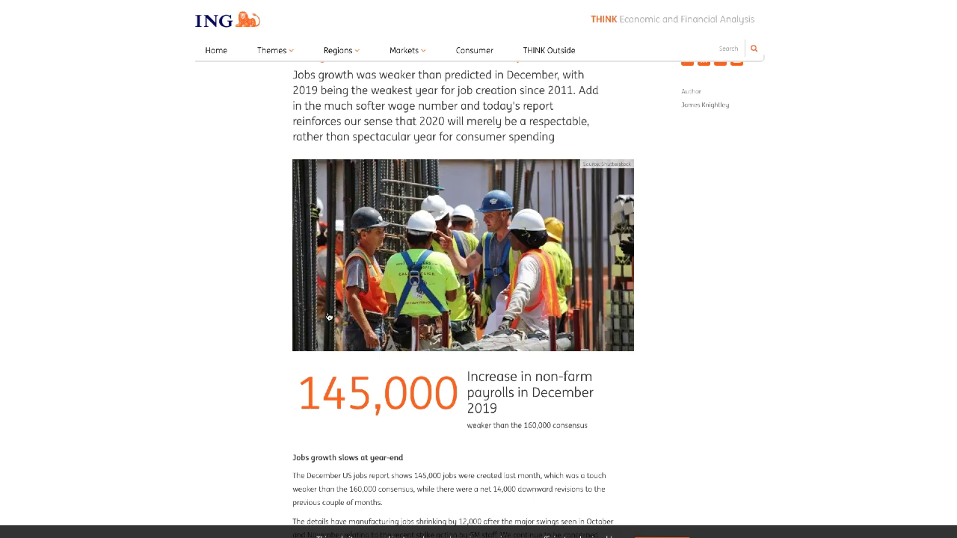
Scroll up through ING Think's 'US jobs: December dampener' analysis.
{"action": "scroll", "coordinate": [408, 172], "scroll_direction": "up", "scroll_amount": 3}
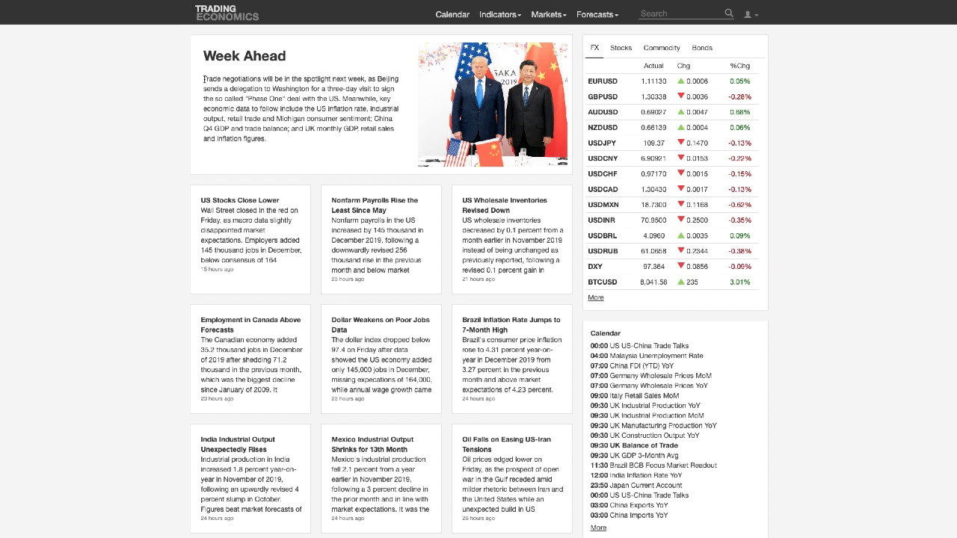
{"action": "left_click_drag", "start_coordinate": [205, 78], "coordinate": [340, 99]}
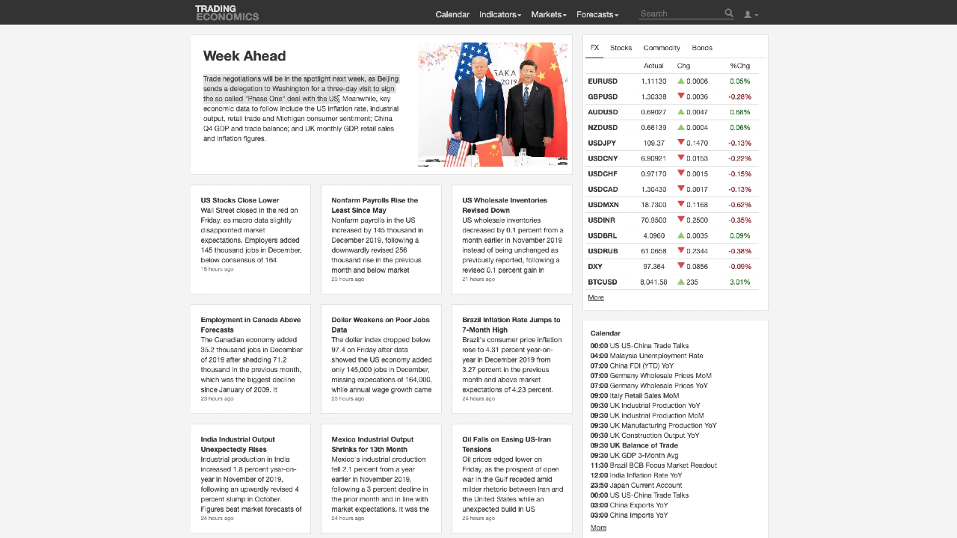
{"action": "left_click", "coordinate": [315, 97]}
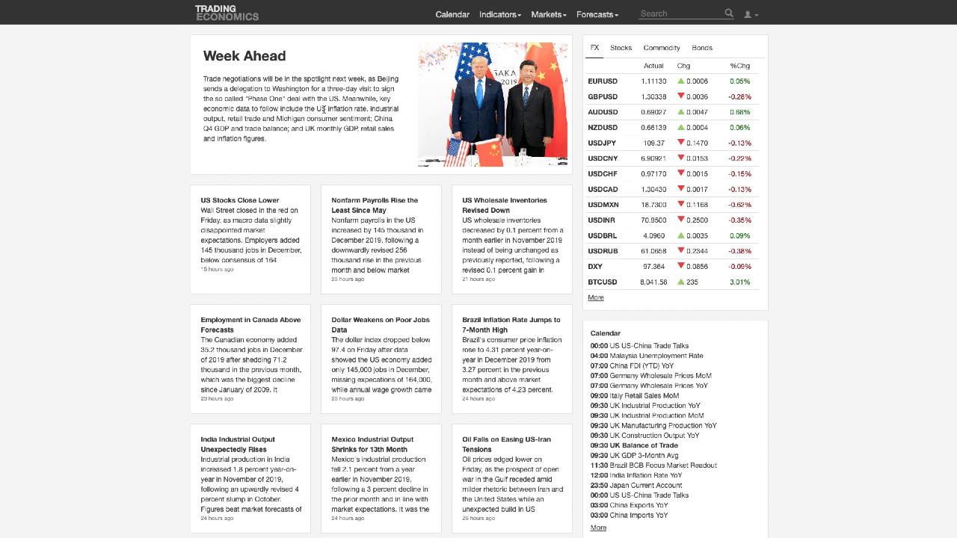
Highlight 'US inflation rate', then the trade balance and UK monthly GDP mentions.
{"action": "left_click_drag", "start_coordinate": [316, 108], "coordinate": [368, 108]}
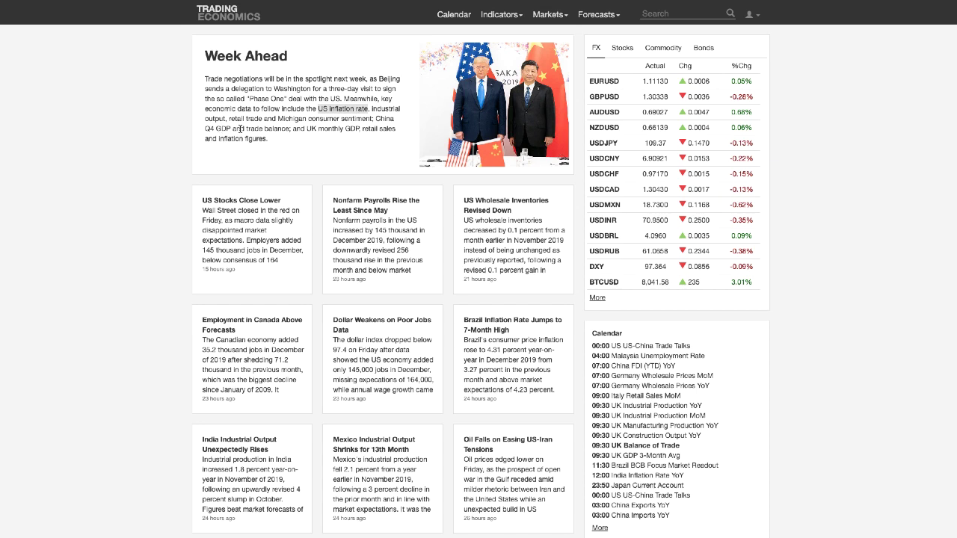
{"action": "left_click_drag", "start_coordinate": [253, 130], "coordinate": [316, 143]}
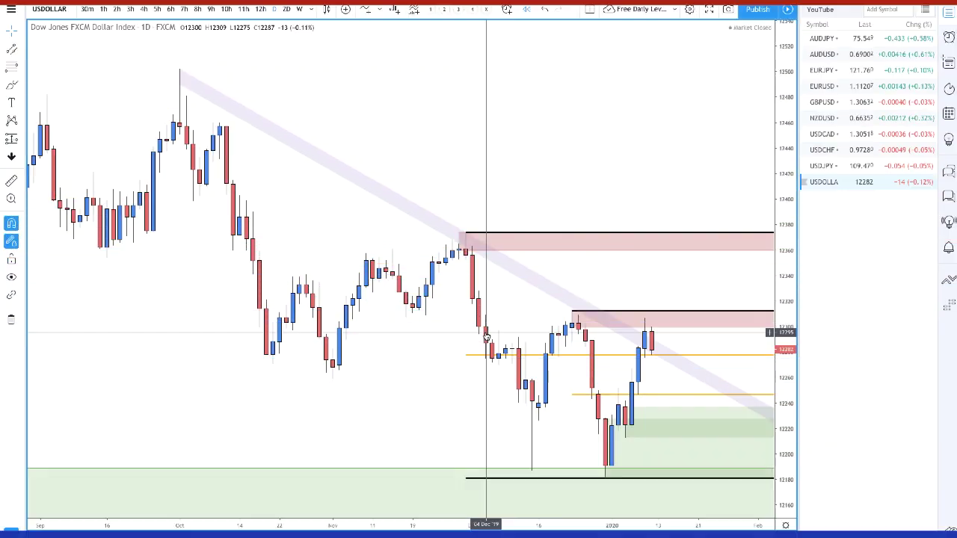
Zoom in and out around the recent candles on the USDOLLAR 1D chart.
{"action": "scroll", "coordinate": [544, 399], "scroll_direction": "up", "scroll_amount": 5}
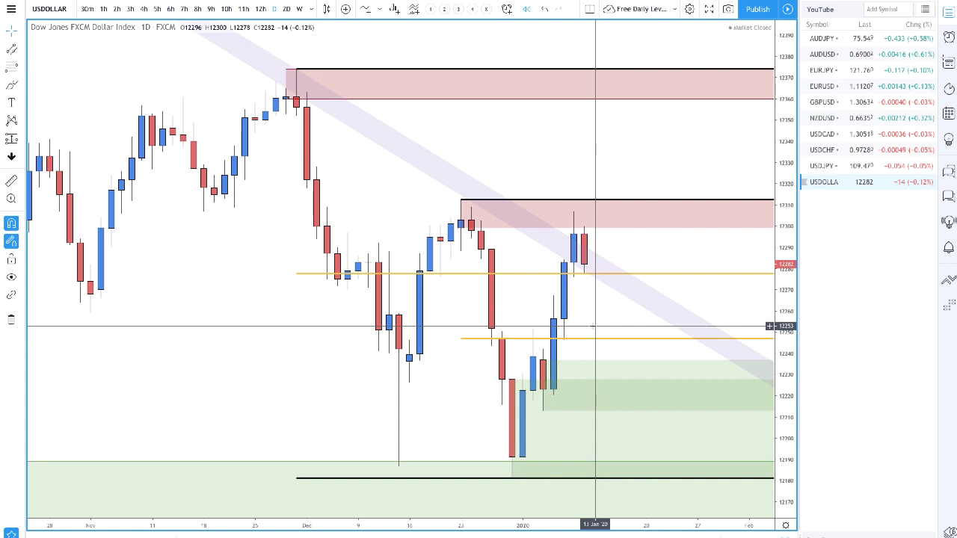
{"action": "scroll", "coordinate": [592, 325], "scroll_direction": "down", "scroll_amount": 4}
{"action": "scroll", "coordinate": [593, 325], "scroll_direction": "up", "scroll_amount": 1}
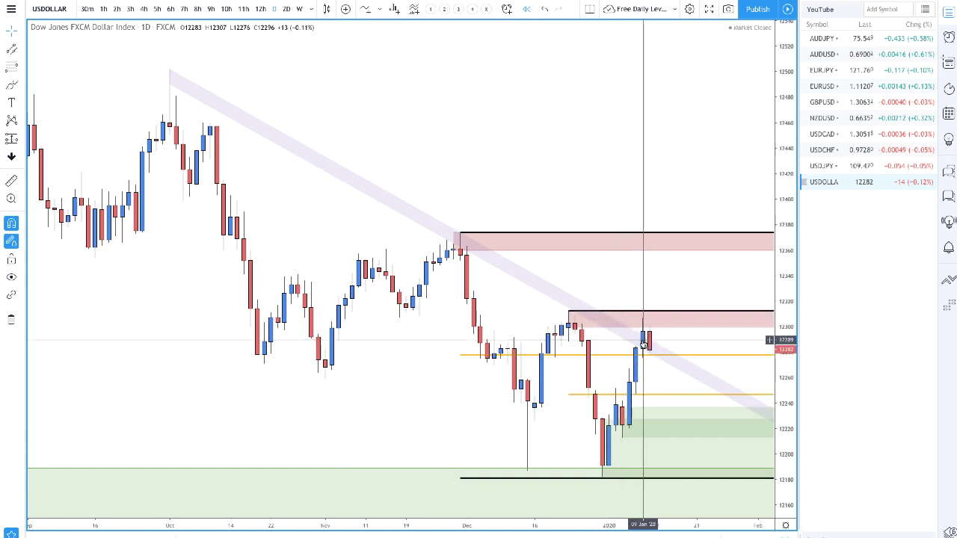
{"action": "scroll", "coordinate": [643, 344], "scroll_direction": "up", "scroll_amount": 5}
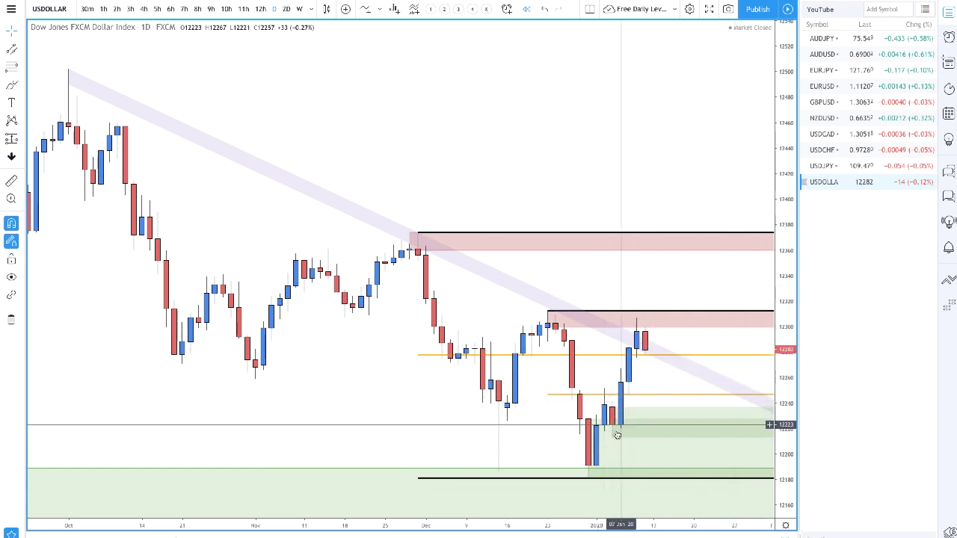
{"action": "scroll", "coordinate": [590, 431], "scroll_direction": "down", "scroll_amount": 1}
{"action": "scroll", "coordinate": [589, 431], "scroll_direction": "up", "scroll_amount": 3}
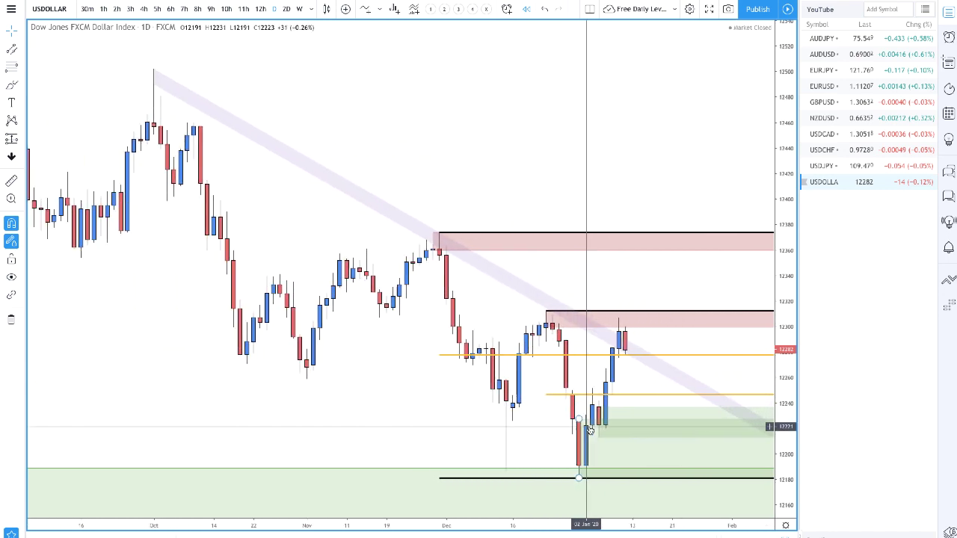
{"action": "scroll", "coordinate": [493, 296], "scroll_direction": "up", "scroll_amount": 2}
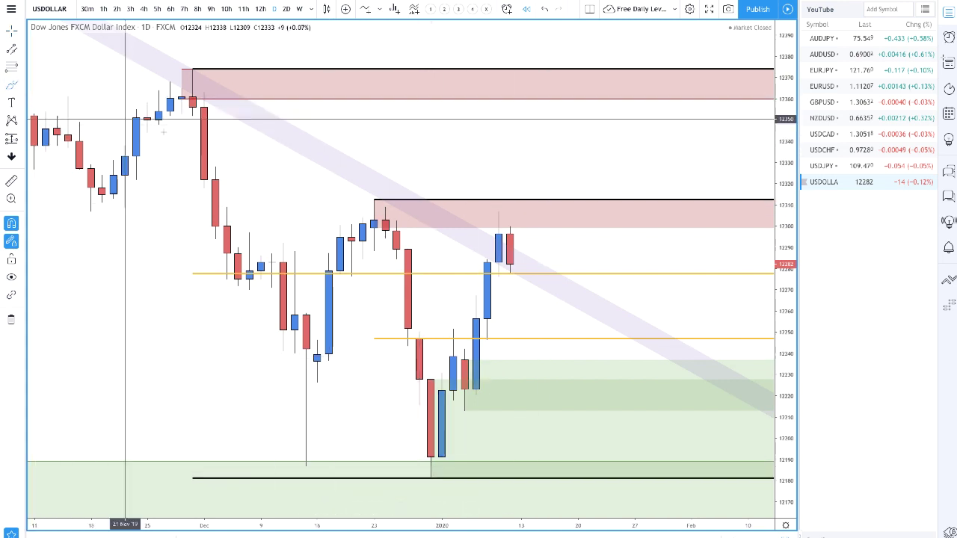
Circle the latest USDOLLAR candles at the pink zone, sketch a dip-and-rebound path, then undo it.
{"action": "left_click", "coordinate": [510, 214]}
{"action": "mouse_move", "coordinate": [486, 224]}
{"action": "left_mouse_down"}
{"action": "mouse_move", "coordinate": [521, 224]}
{"action": "mouse_move", "coordinate": [562, 307]}
{"action": "mouse_move", "coordinate": [578, 299]}
{"action": "left_mouse_up"}
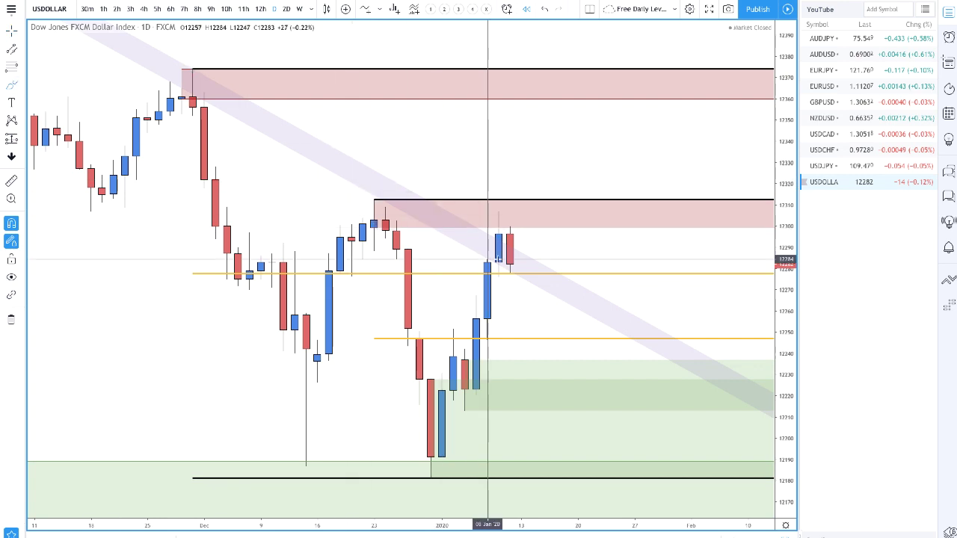
{"action": "mouse_move", "coordinate": [510, 266]}
{"action": "left_mouse_down"}
{"action": "mouse_move", "coordinate": [533, 383]}
{"action": "mouse_move", "coordinate": [587, 380]}
{"action": "mouse_move", "coordinate": [620, 320]}
{"action": "mouse_move", "coordinate": [656, 299]}
{"action": "left_mouse_up"}
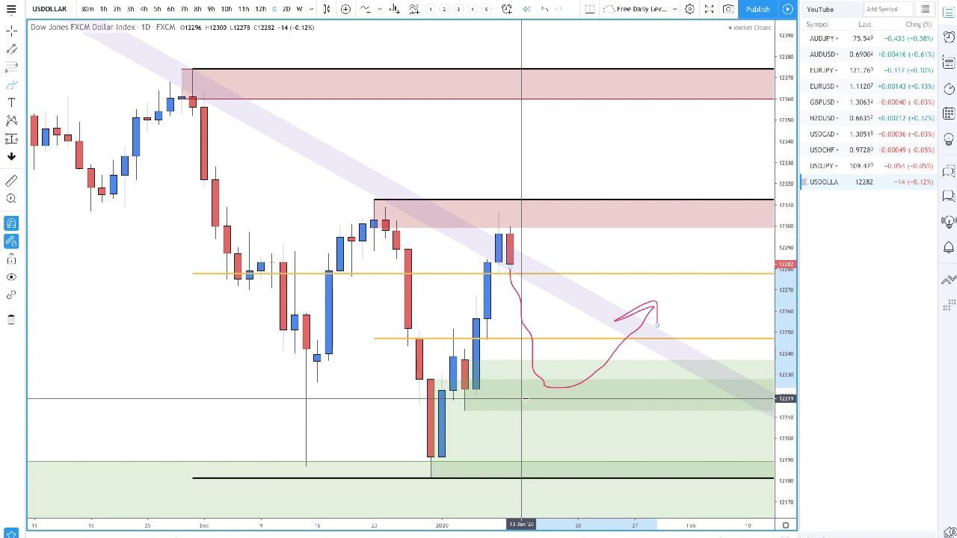
{"action": "key", "text": "ctrl+z"}
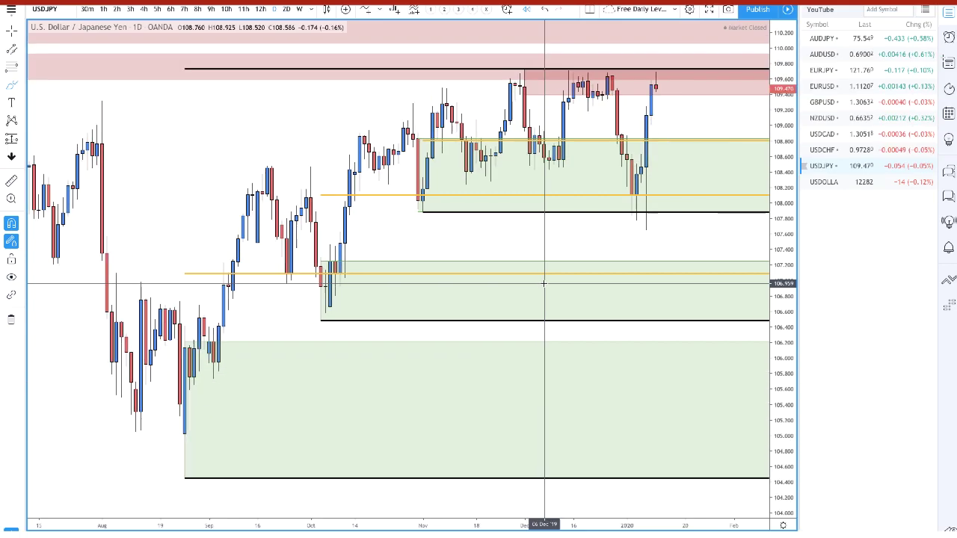
Circle the USDJPY January lows and sketch a rally arrow, then delete the arrow.
{"action": "scroll", "coordinate": [551, 280], "scroll_direction": "up", "scroll_amount": 3}
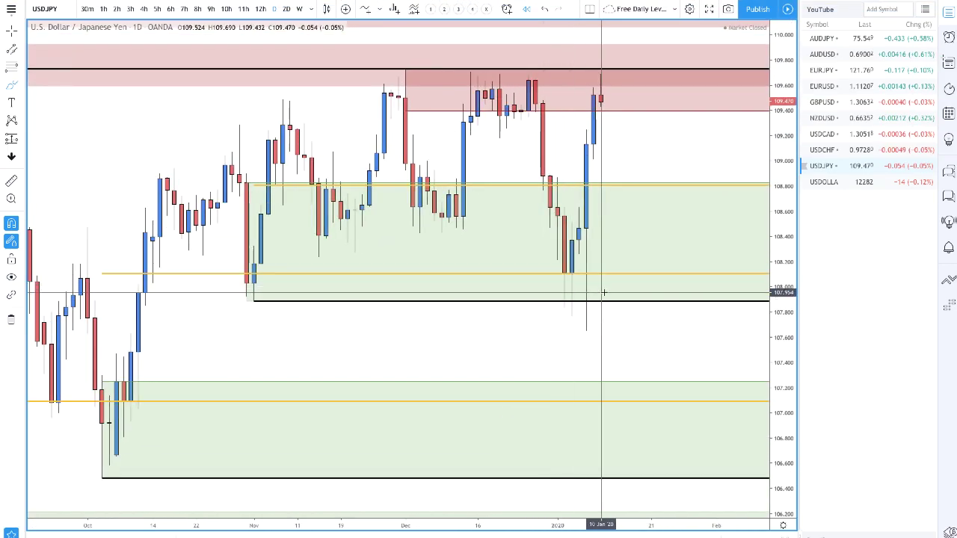
{"action": "mouse_move", "coordinate": [594, 275]}
{"action": "left_mouse_down"}
{"action": "mouse_move", "coordinate": [554, 271]}
{"action": "mouse_move", "coordinate": [609, 283]}
{"action": "left_mouse_up"}
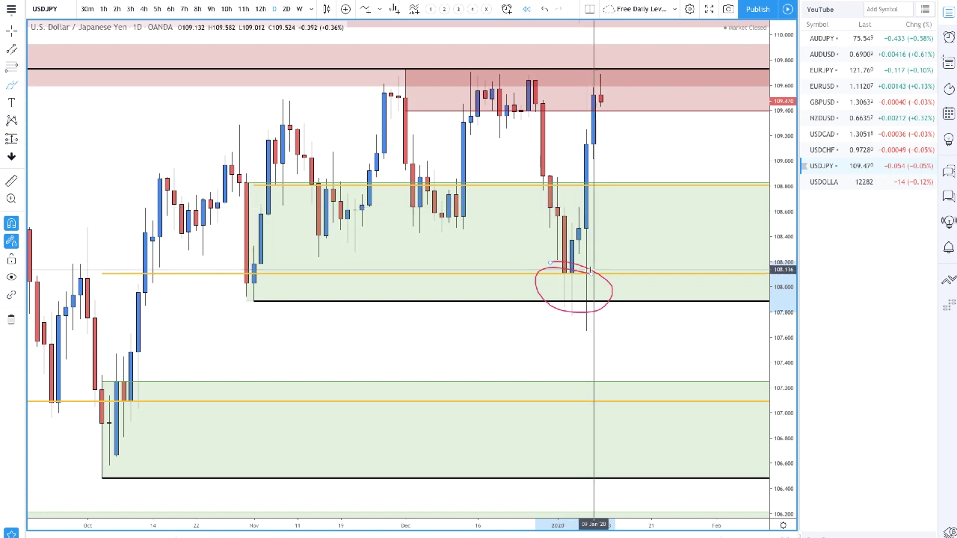
{"action": "left_click_drag", "start_coordinate": [593, 265], "coordinate": [656, 146]}
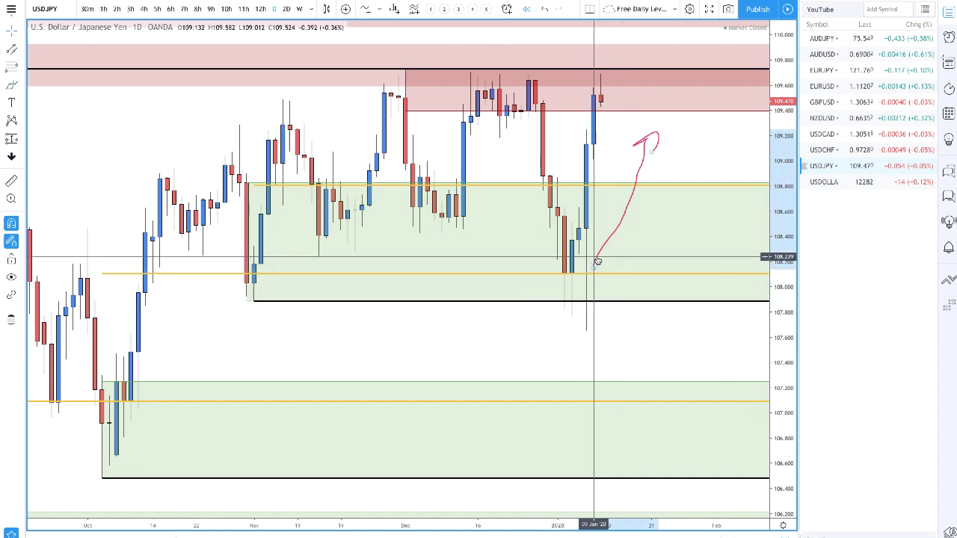
{"action": "key", "text": "Delete"}
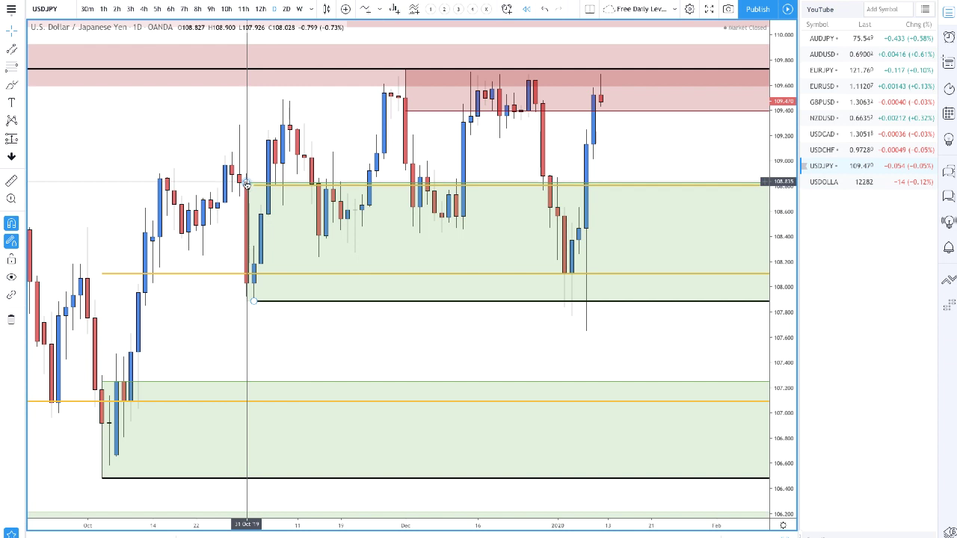
Resize the green demand zone to the January candle and lower the black line to 107.65.
{"action": "left_click_drag", "start_coordinate": [247, 185], "coordinate": [586, 228]}
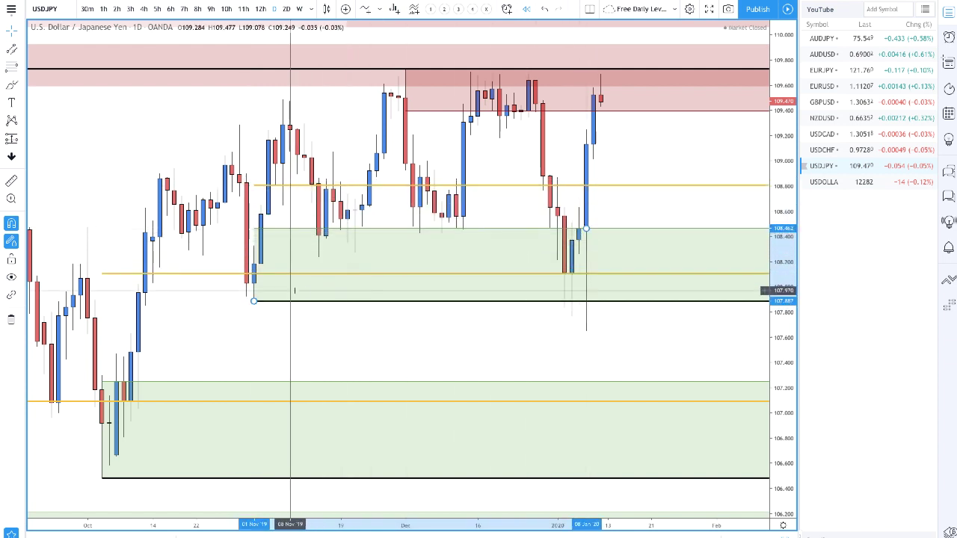
{"action": "left_click_drag", "start_coordinate": [254, 292], "coordinate": [586, 331]}
{"action": "left_click", "coordinate": [448, 300]}
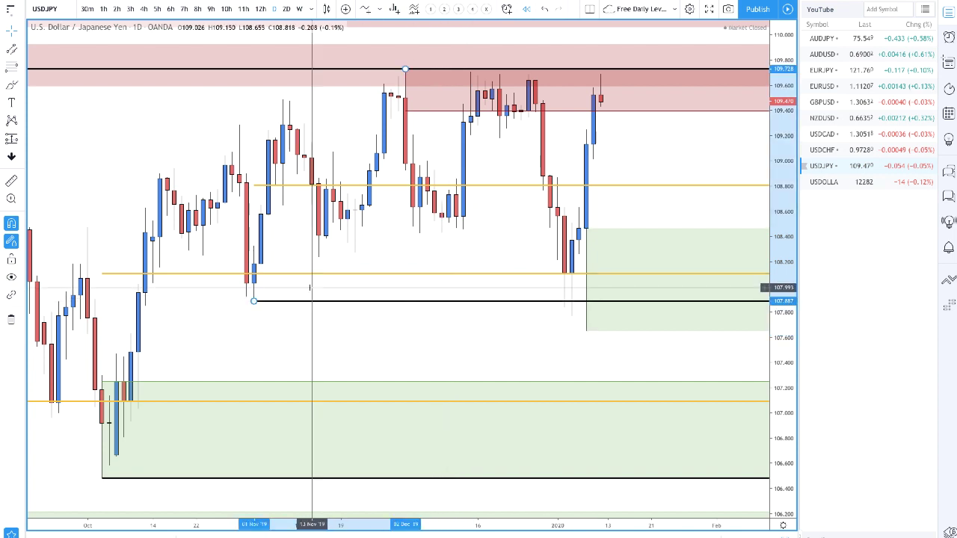
{"action": "left_click_drag", "start_coordinate": [253, 300], "coordinate": [586, 331]}
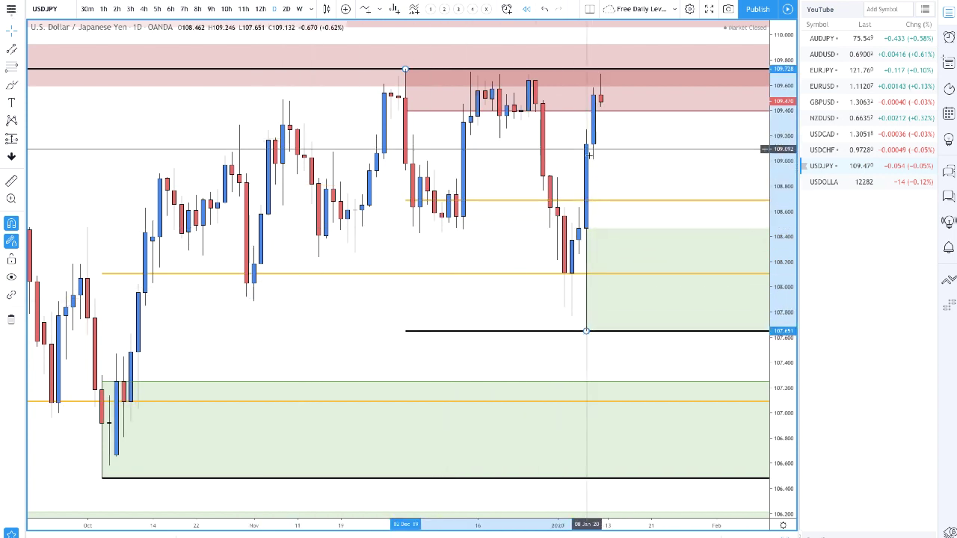
{"action": "scroll", "coordinate": [585, 202], "scroll_direction": "up", "scroll_amount": 1}
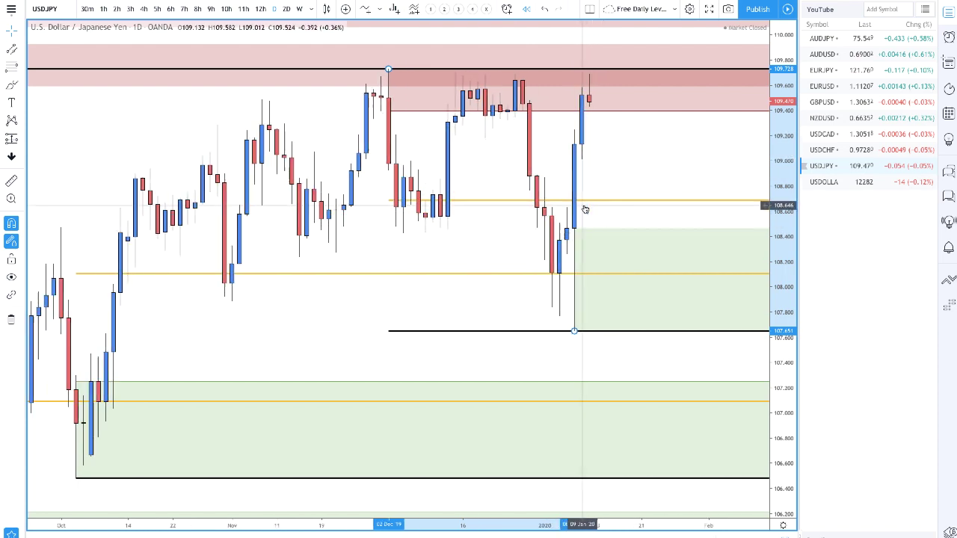
{"action": "scroll", "coordinate": [583, 207], "scroll_direction": "up", "scroll_amount": 3}
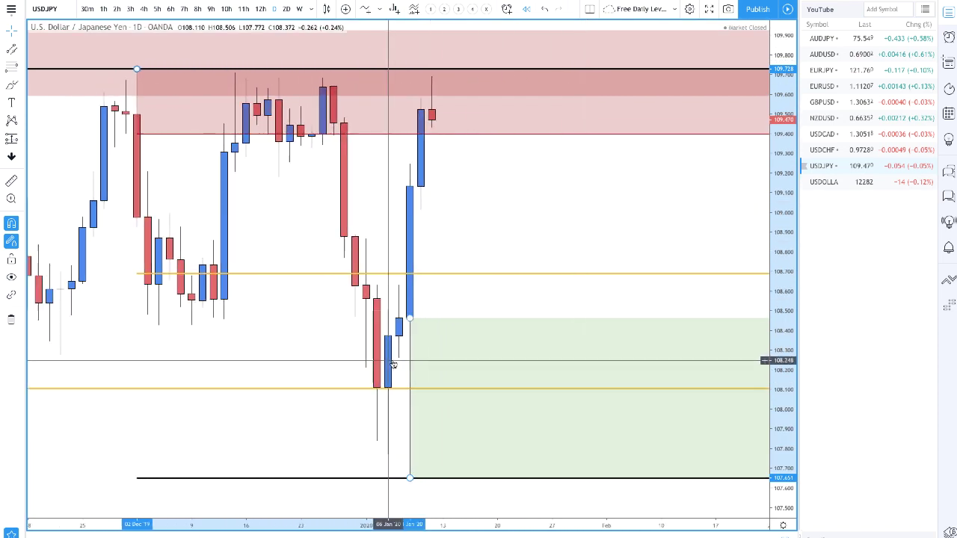
{"action": "scroll", "coordinate": [403, 343], "scroll_direction": "down", "scroll_amount": 3}
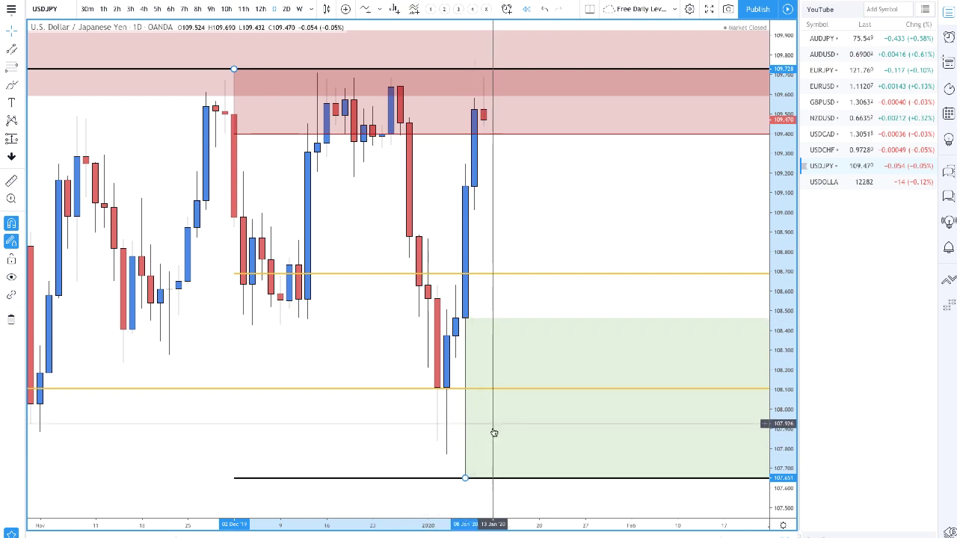
{"action": "scroll", "coordinate": [494, 433], "scroll_direction": "down", "scroll_amount": 5}
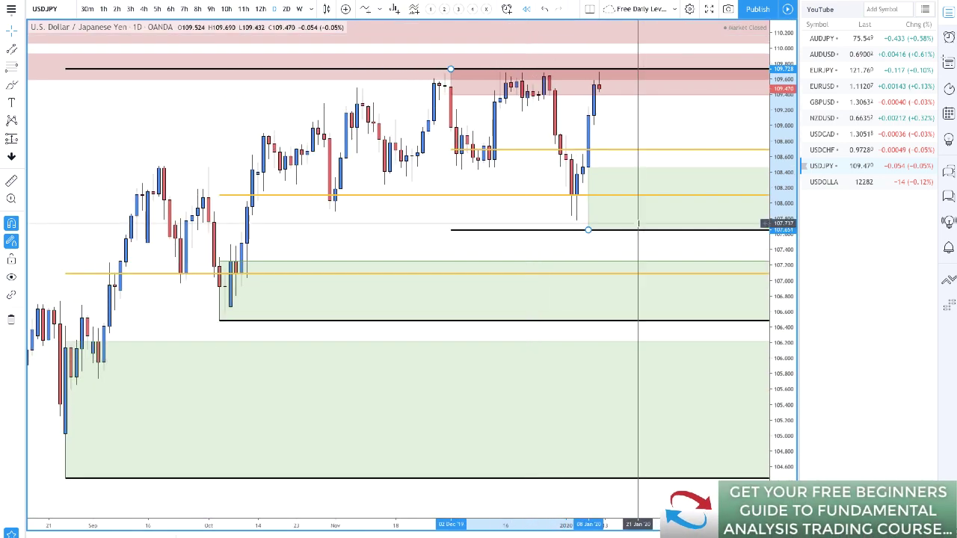
{"action": "scroll", "coordinate": [638, 223], "scroll_direction": "right", "scroll_amount": 3}
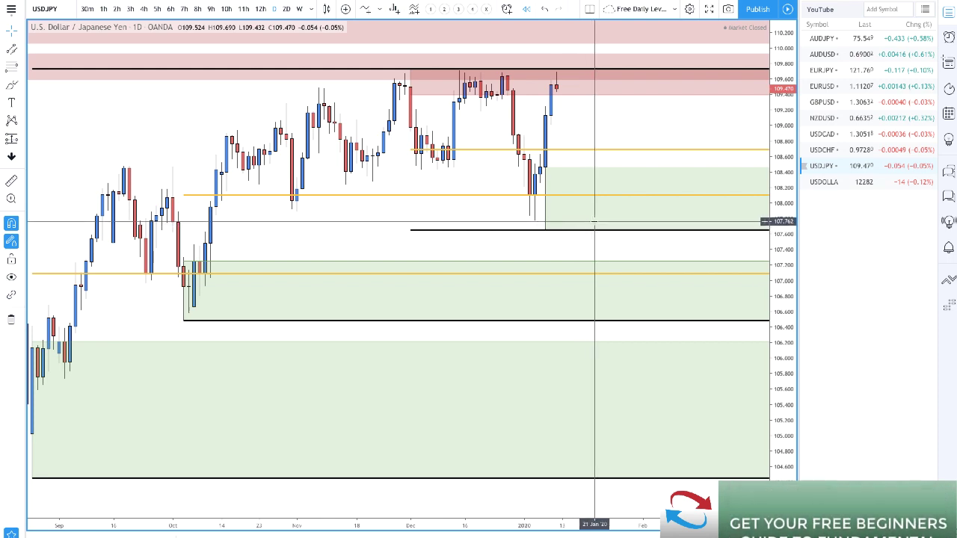
{"action": "scroll", "coordinate": [203, 225], "scroll_direction": "up", "scroll_amount": 2}
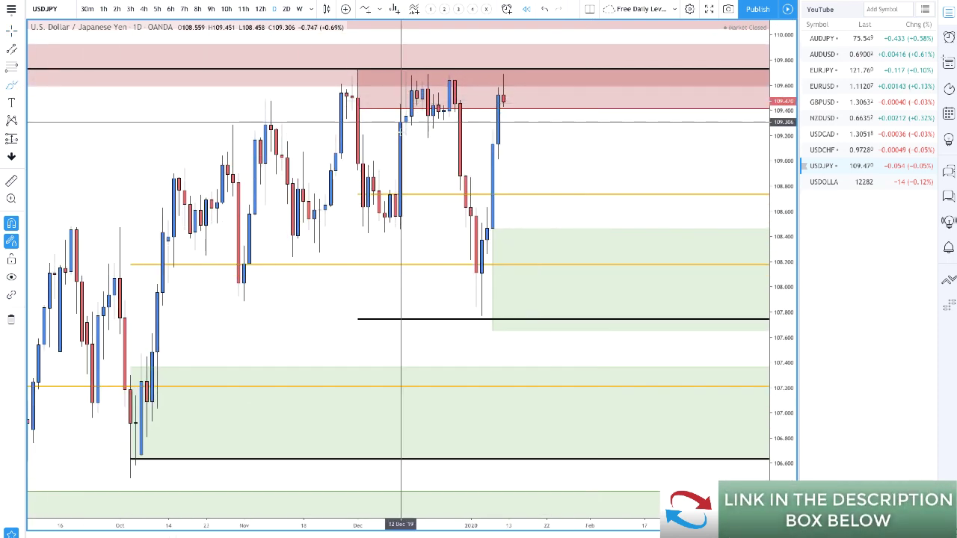
{"action": "mouse_move", "coordinate": [505, 97]}
{"action": "left_mouse_down"}
{"action": "mouse_move", "coordinate": [580, 315]}
{"action": "mouse_move", "coordinate": [607, 315]}
{"action": "mouse_move", "coordinate": [640, 275]}
{"action": "mouse_move", "coordinate": [649, 307]}
{"action": "left_mouse_up"}
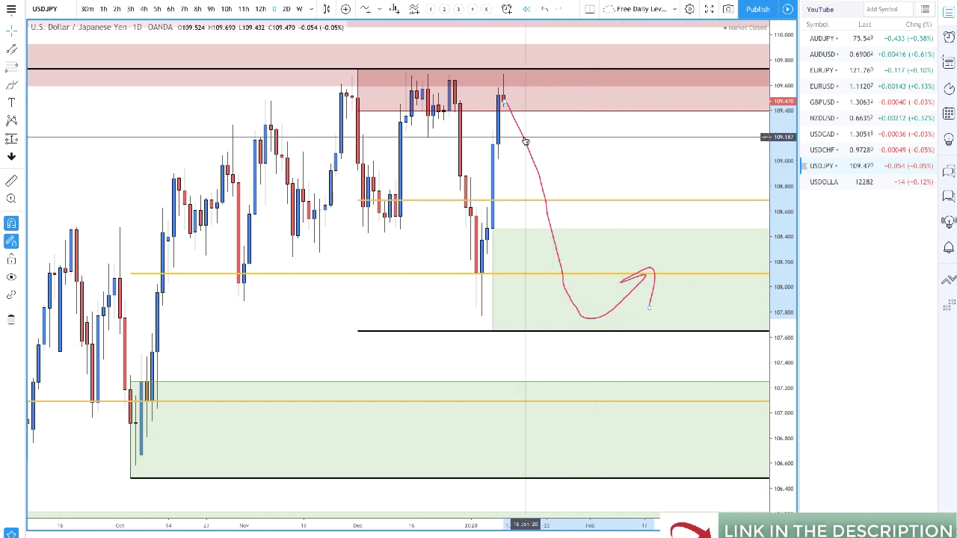
{"action": "key", "text": "Delete"}
{"action": "scroll", "coordinate": [526, 141], "scroll_direction": "down", "scroll_amount": 5}
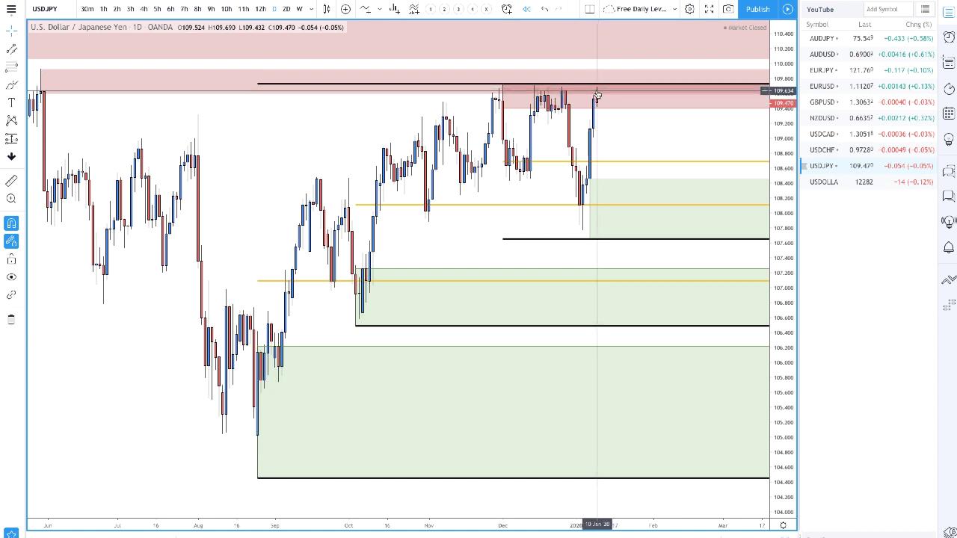
{"action": "left_click", "coordinate": [12, 88]}
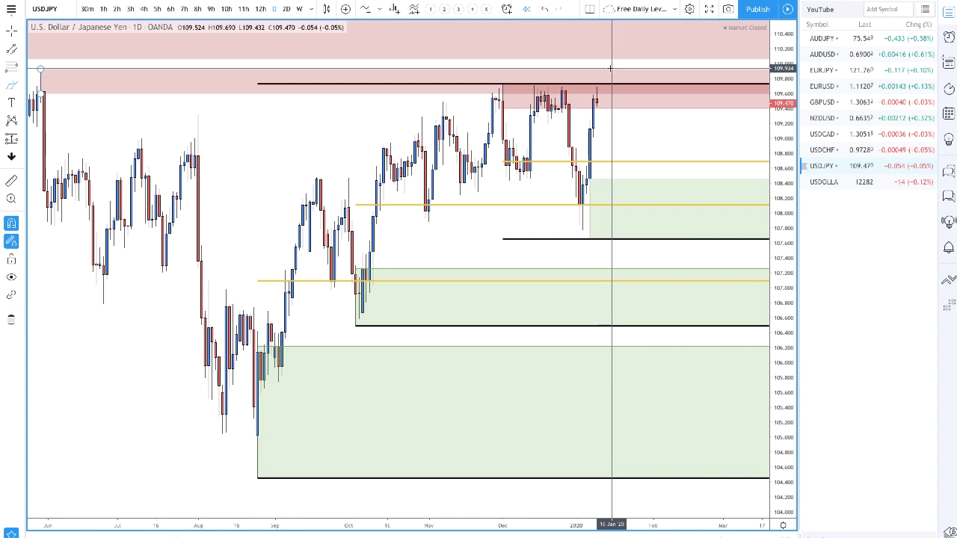
{"action": "left_click_drag", "start_coordinate": [591, 88], "coordinate": [591, 60]}
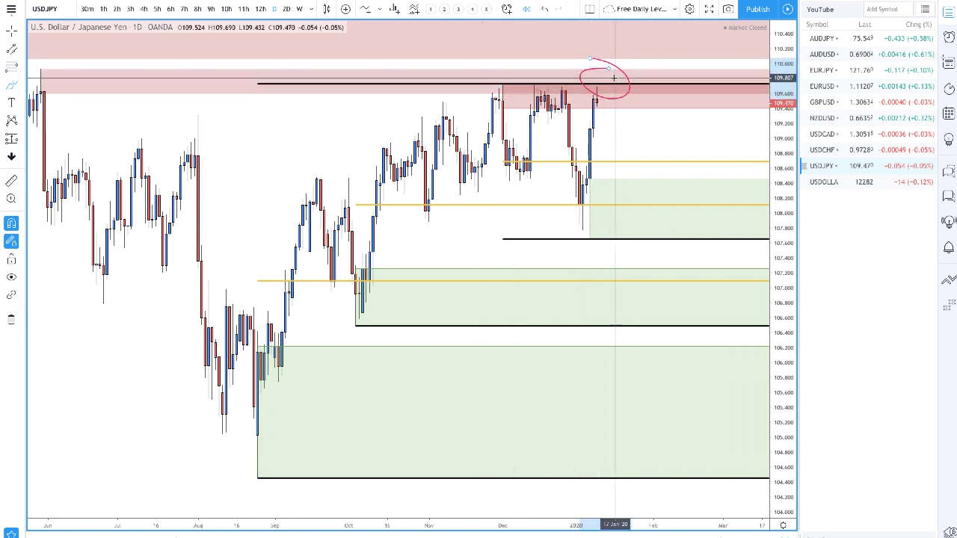
{"action": "mouse_move", "coordinate": [613, 74]}
{"action": "left_mouse_down"}
{"action": "mouse_move", "coordinate": [646, 142]}
{"action": "mouse_move", "coordinate": [653, 127]}
{"action": "left_mouse_up"}
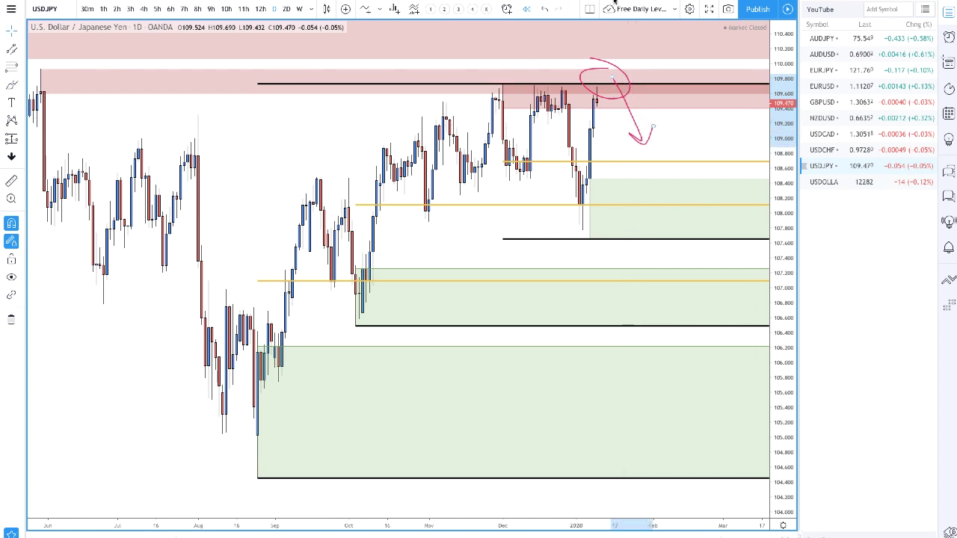
{"action": "left_click", "coordinate": [542, 10]}
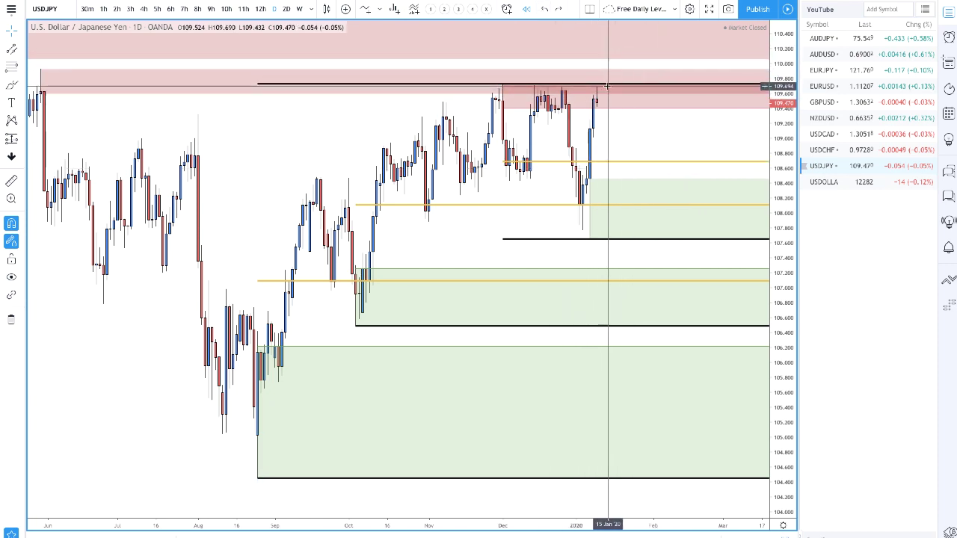
{"action": "scroll", "coordinate": [635, 154], "scroll_direction": "up", "scroll_amount": 3}
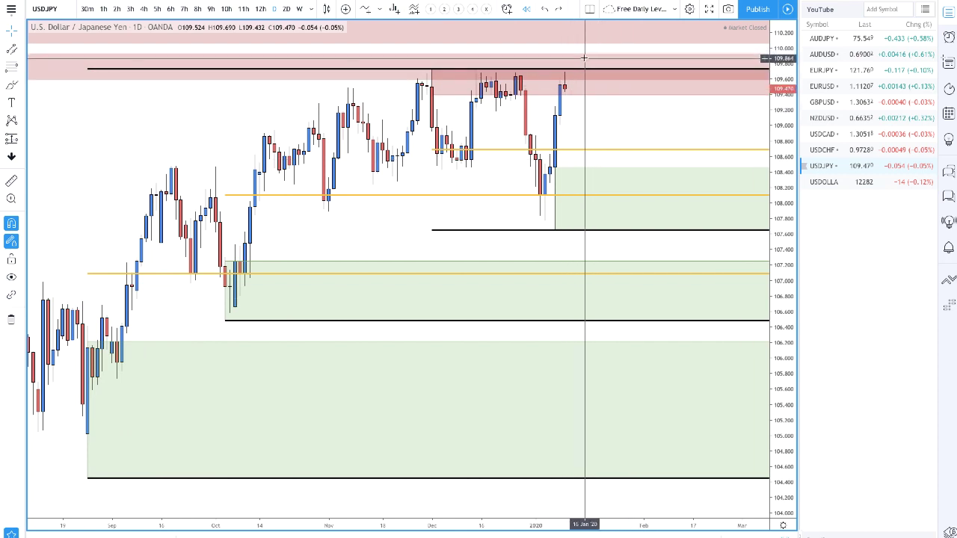
{"action": "scroll", "coordinate": [581, 66], "scroll_direction": "down", "scroll_amount": 3}
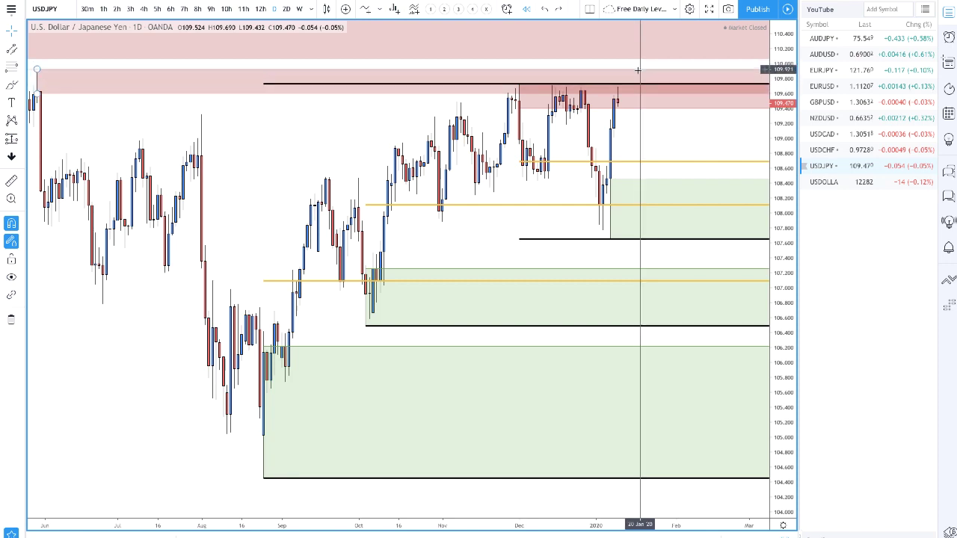
{"action": "scroll", "coordinate": [642, 77], "scroll_direction": "up", "scroll_amount": 2}
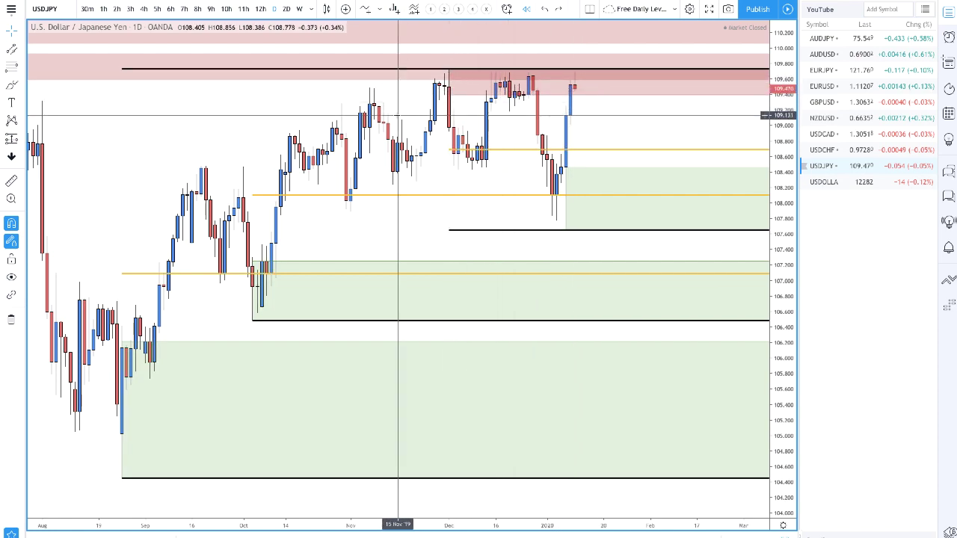
{"action": "scroll", "coordinate": [397, 116], "scroll_direction": "down", "scroll_amount": 1}
{"action": "scroll", "coordinate": [239, 92], "scroll_direction": "down", "scroll_amount": 1}
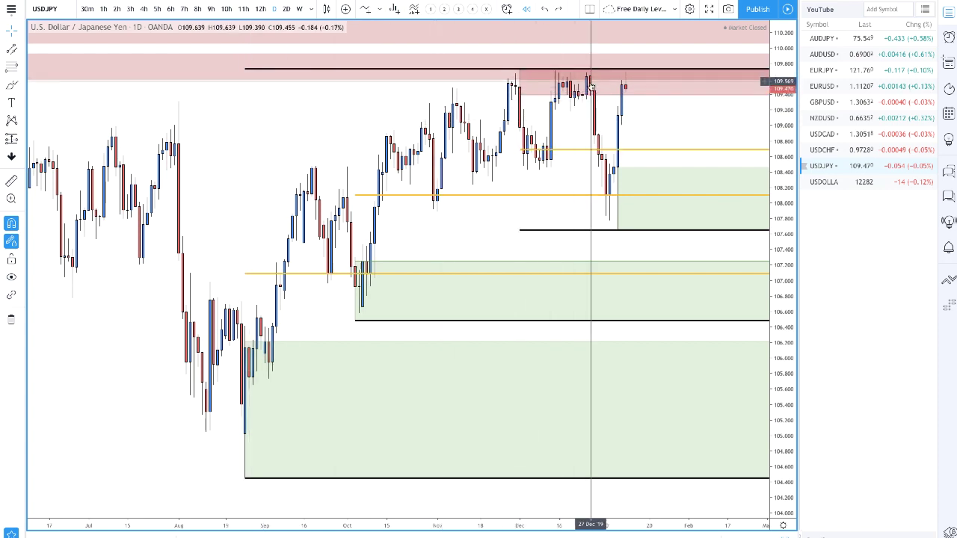
{"action": "scroll", "coordinate": [642, 83], "scroll_direction": "up", "scroll_amount": 3}
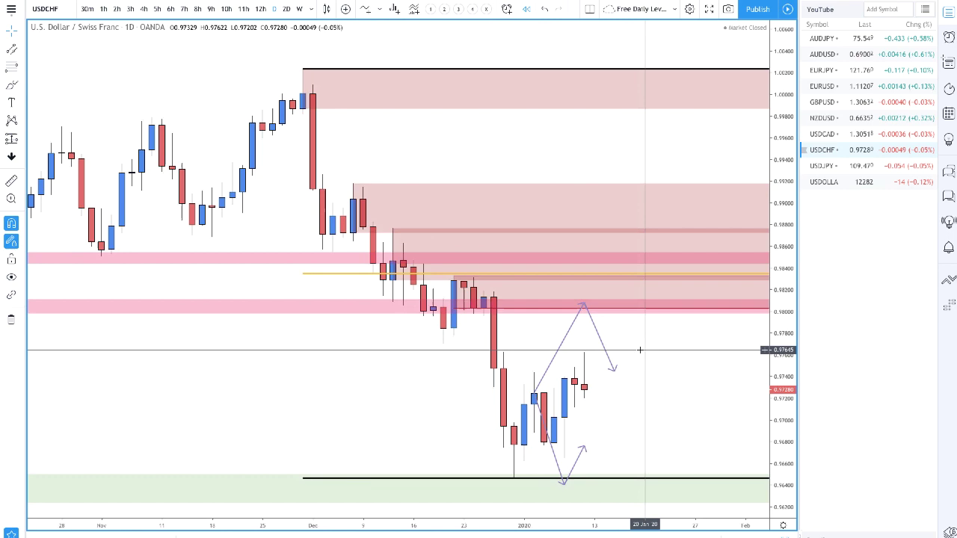
Draw a box over the USDCHF late-December lows and apply the 2. DEMAND template.
{"action": "scroll", "coordinate": [640, 350], "scroll_direction": "up", "scroll_amount": 5}
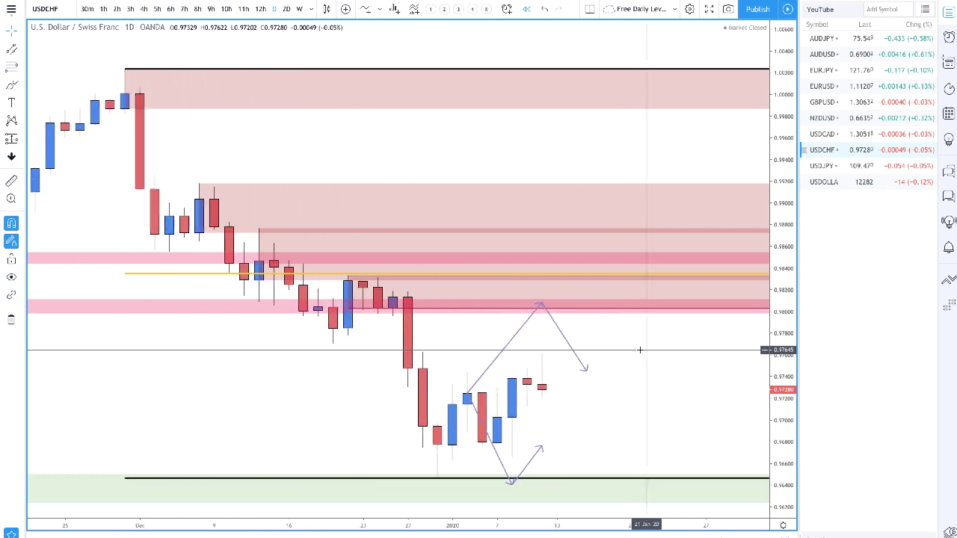
{"action": "scroll", "coordinate": [400, 336], "scroll_direction": "down", "scroll_amount": 2}
{"action": "scroll", "coordinate": [402, 334], "scroll_direction": "down", "scroll_amount": 2}
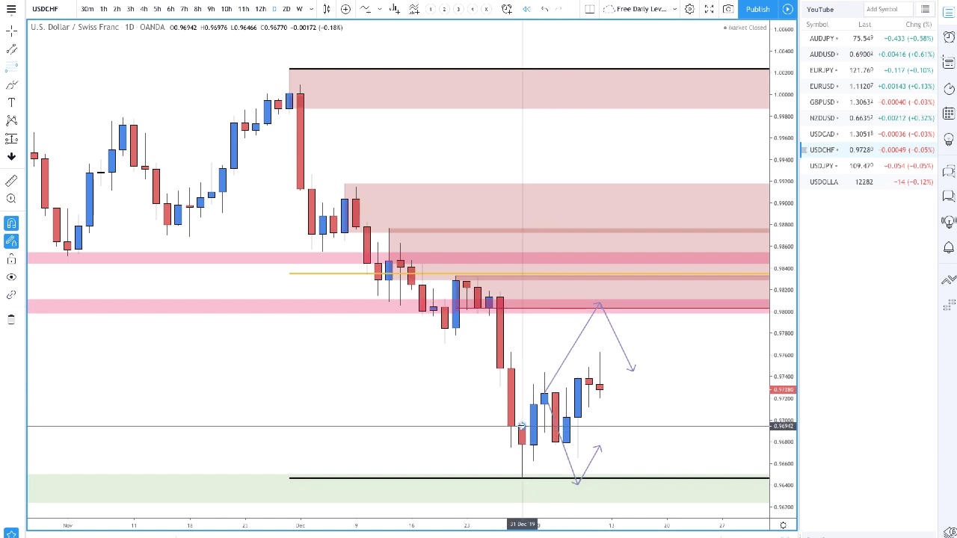
{"action": "mouse_move", "coordinate": [521, 426]}
{"action": "left_mouse_down"}
{"action": "mouse_move", "coordinate": [511, 449]}
{"action": "mouse_move", "coordinate": [521, 477]}
{"action": "left_mouse_up"}
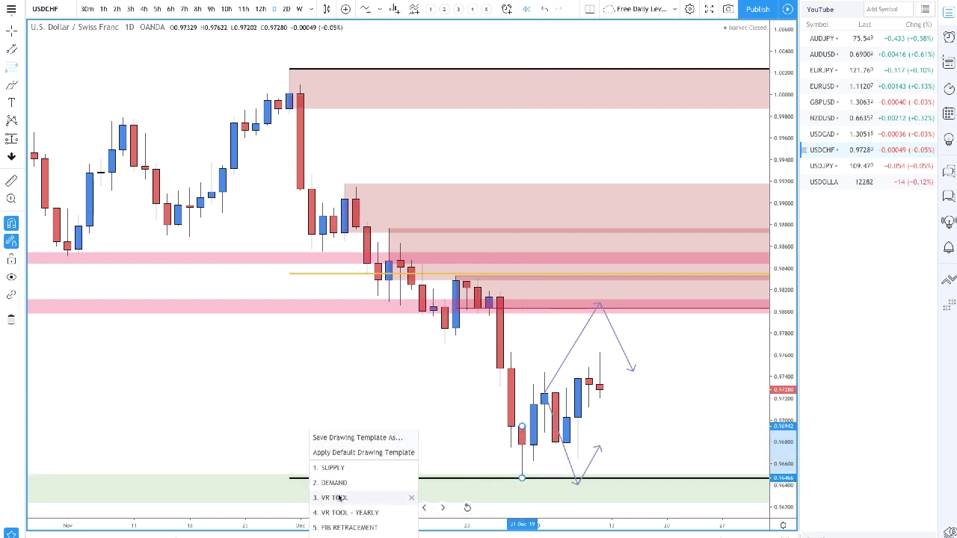
{"action": "left_click", "coordinate": [338, 483]}
{"action": "scroll", "coordinate": [502, 441], "scroll_direction": "right", "scroll_amount": 5}
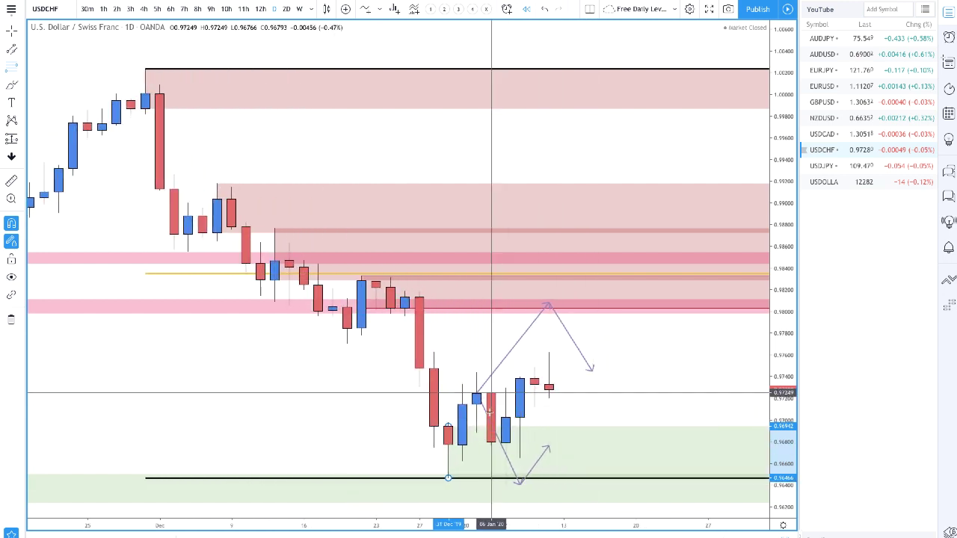
{"action": "scroll", "coordinate": [620, 401], "scroll_direction": "left", "scroll_amount": 5}
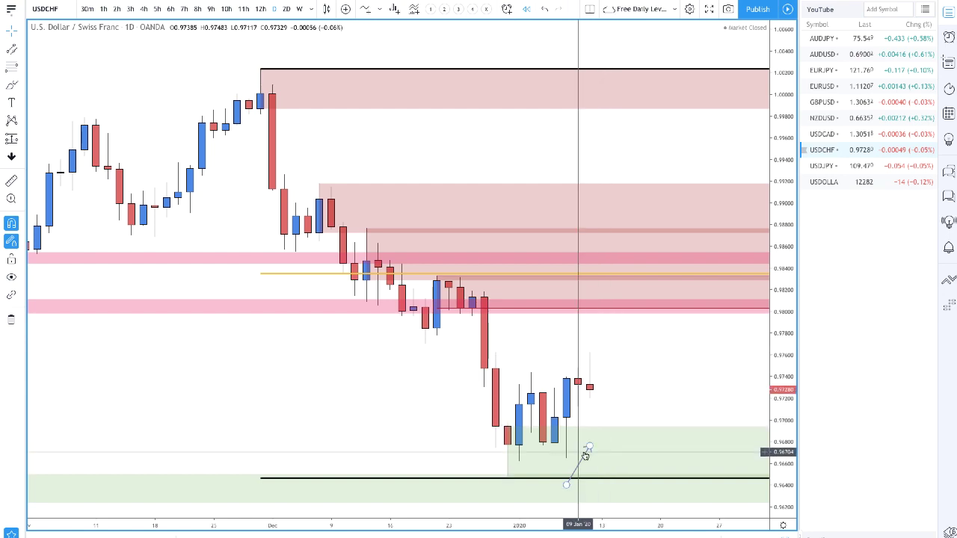
{"action": "scroll", "coordinate": [585, 456], "scroll_direction": "down", "scroll_amount": 5}
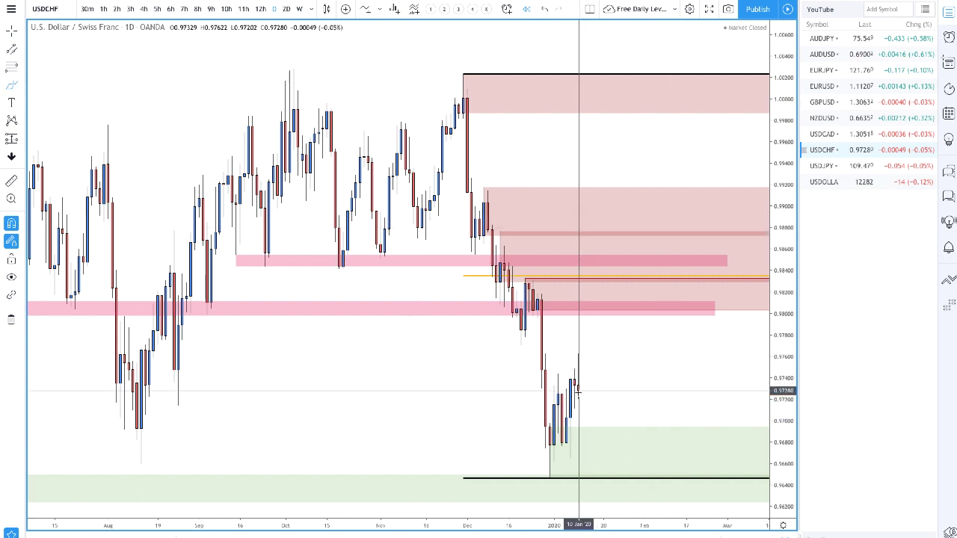
{"action": "mouse_move", "coordinate": [578, 390]}
{"action": "left_mouse_down"}
{"action": "mouse_move", "coordinate": [590, 452]}
{"action": "mouse_move", "coordinate": [628, 465]}
{"action": "mouse_move", "coordinate": [657, 444]}
{"action": "left_mouse_up"}
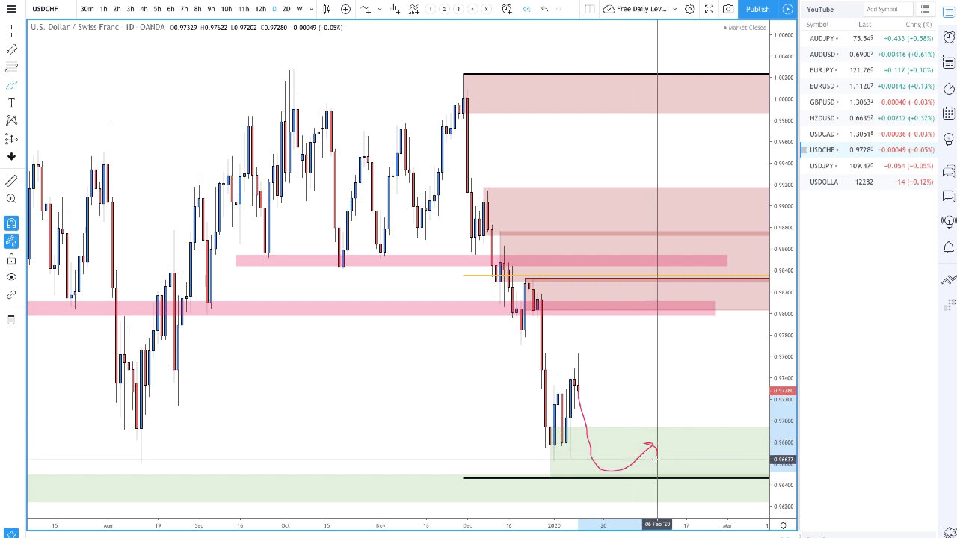
{"action": "scroll", "coordinate": [656, 457], "scroll_direction": "down", "scroll_amount": 10}
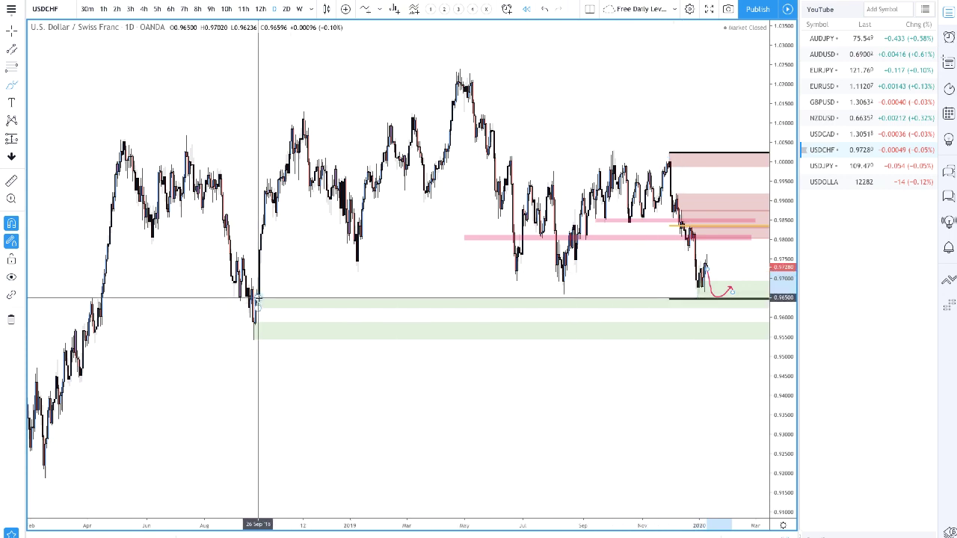
{"action": "scroll", "coordinate": [470, 314], "scroll_direction": "up", "scroll_amount": 2}
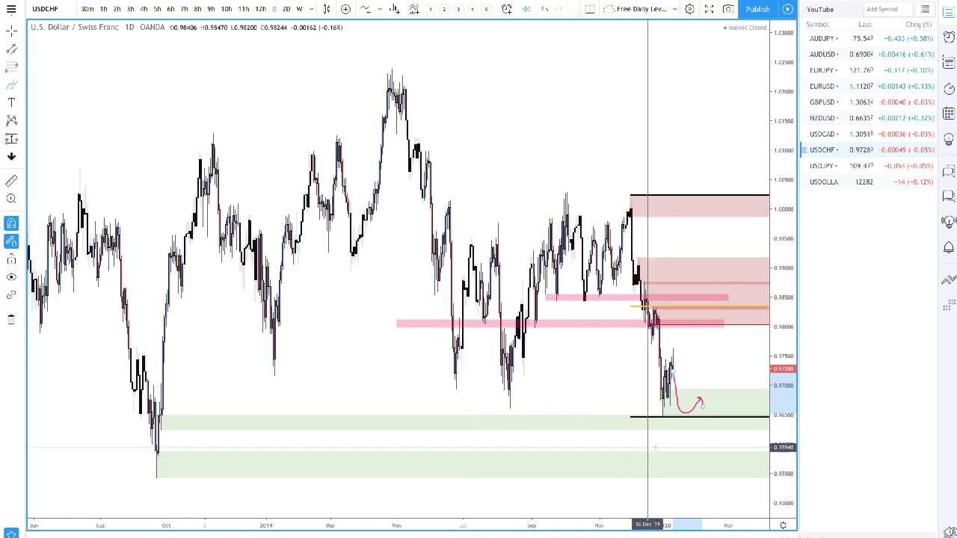
{"action": "left_click_drag", "start_coordinate": [701, 426], "coordinate": [724, 406]}
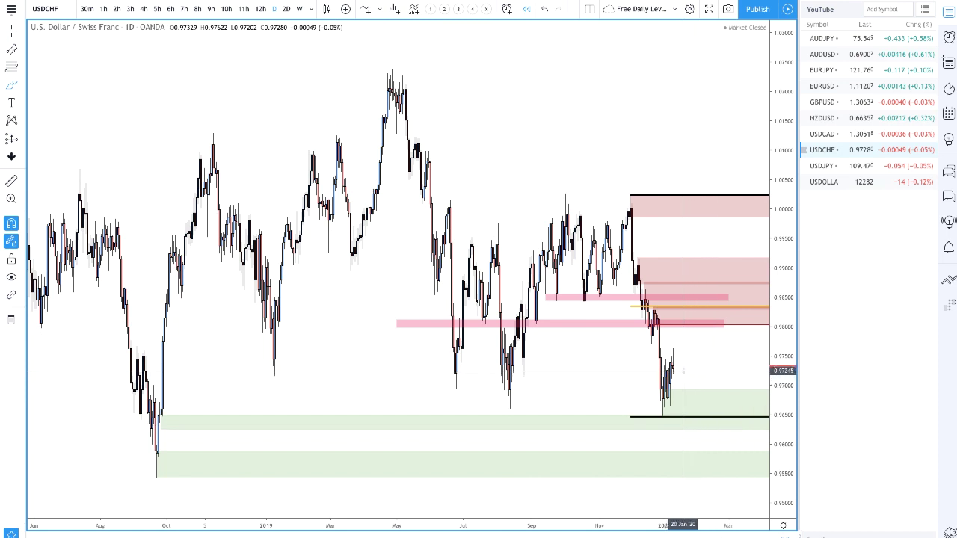
Sketch a USDCHF drop into the lower demand zone and a path rising into supply.
{"action": "mouse_move", "coordinate": [671, 367]}
{"action": "left_mouse_down"}
{"action": "mouse_move", "coordinate": [682, 454]}
{"action": "mouse_move", "coordinate": [715, 451]}
{"action": "left_mouse_up"}
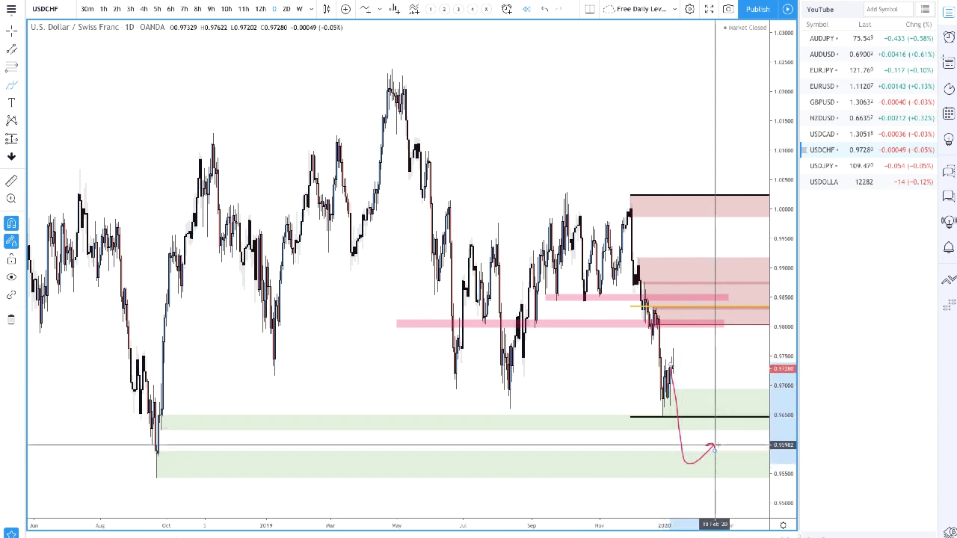
{"action": "scroll", "coordinate": [705, 447], "scroll_direction": "up", "scroll_amount": 10}
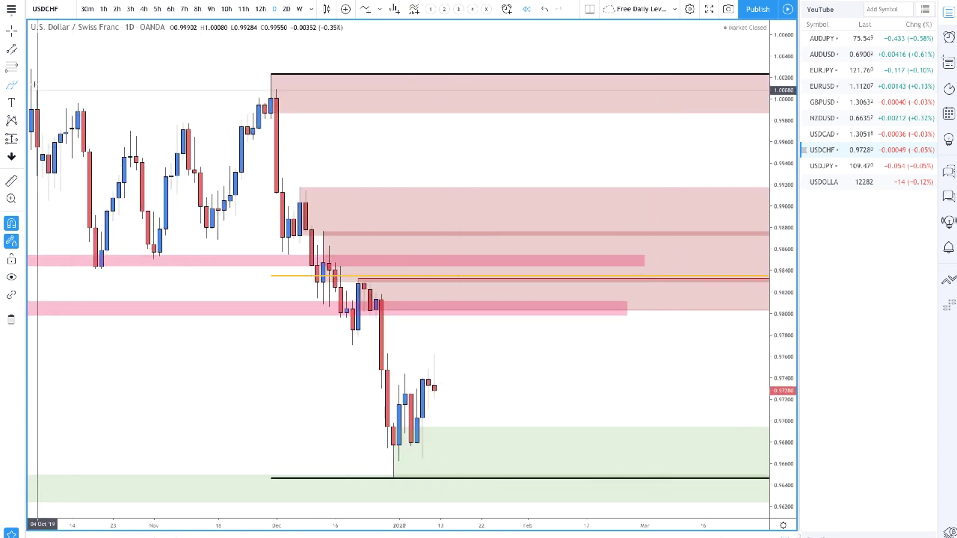
{"action": "left_click", "coordinate": [12, 86]}
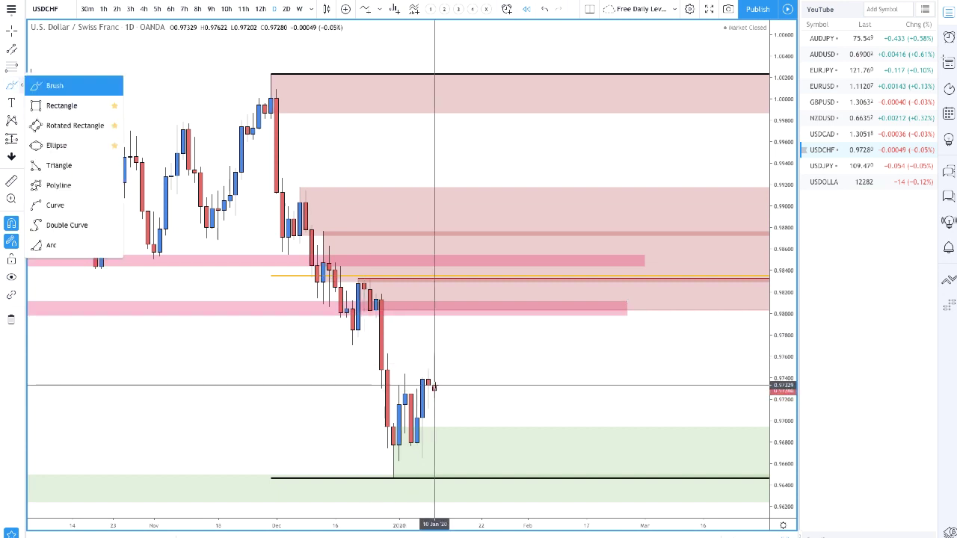
{"action": "mouse_move", "coordinate": [434, 386]}
{"action": "left_mouse_down"}
{"action": "mouse_move", "coordinate": [489, 305]}
{"action": "mouse_move", "coordinate": [520, 311]}
{"action": "mouse_move", "coordinate": [527, 338]}
{"action": "mouse_move", "coordinate": [558, 340]}
{"action": "left_mouse_up"}
Sketch paths dropping to the black support line, plus a second dip below support and back.
{"action": "scroll", "coordinate": [572, 410], "scroll_direction": "down", "scroll_amount": 3}
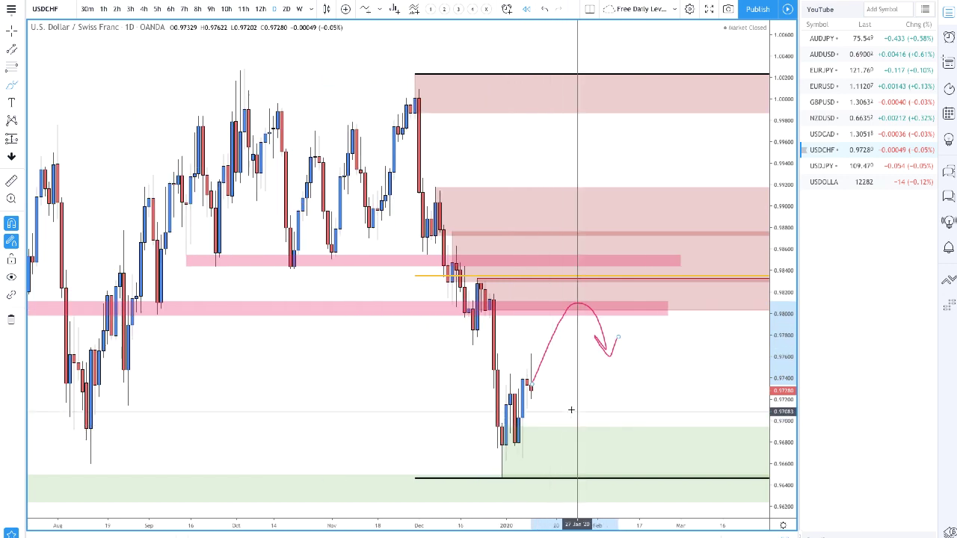
{"action": "scroll", "coordinate": [571, 410], "scroll_direction": "down", "scroll_amount": 3}
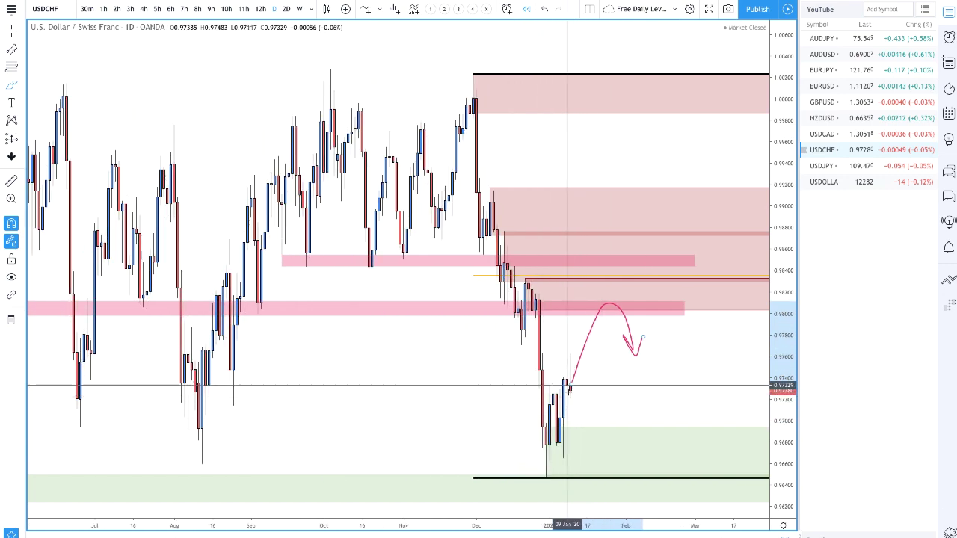
{"action": "mouse_move", "coordinate": [568, 386]}
{"action": "left_mouse_down"}
{"action": "mouse_move", "coordinate": [597, 482]}
{"action": "mouse_move", "coordinate": [608, 464]}
{"action": "mouse_move", "coordinate": [648, 487]}
{"action": "mouse_move", "coordinate": [673, 450]}
{"action": "mouse_move", "coordinate": [651, 443]}
{"action": "mouse_move", "coordinate": [699, 405]}
{"action": "left_mouse_up"}
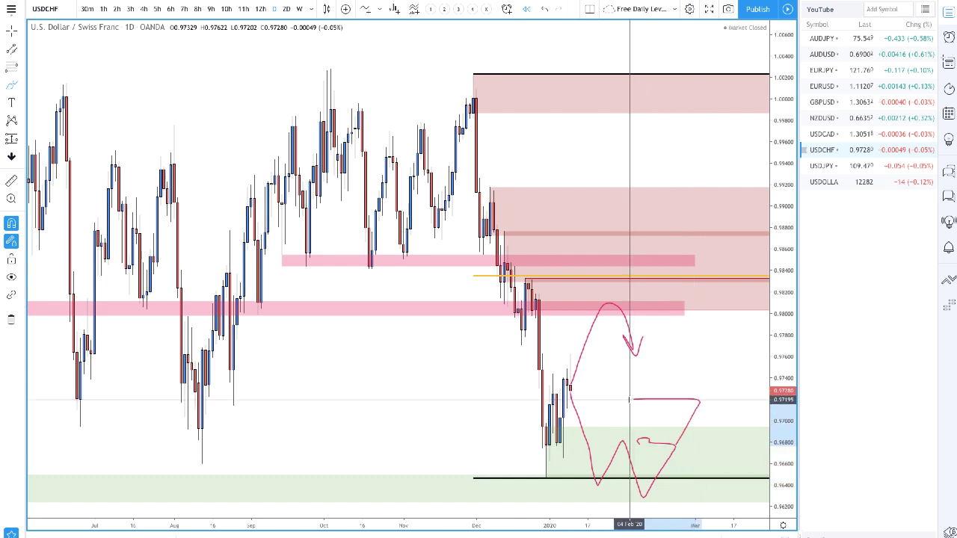
{"action": "left_click_drag", "start_coordinate": [630, 400], "coordinate": [639, 409]}
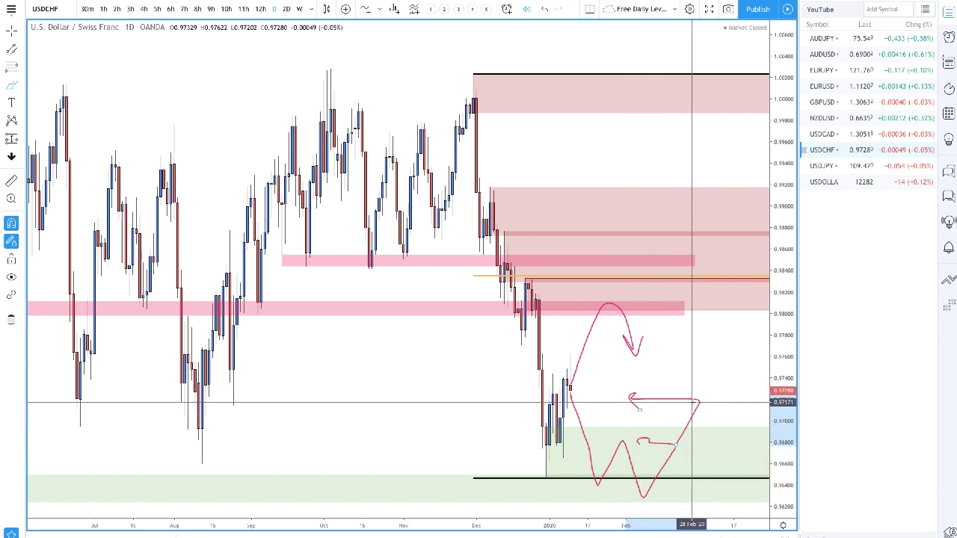
{"action": "mouse_move", "coordinate": [699, 402]}
{"action": "left_mouse_down"}
{"action": "mouse_move", "coordinate": [733, 472]}
{"action": "mouse_move", "coordinate": [754, 457]}
{"action": "left_mouse_up"}
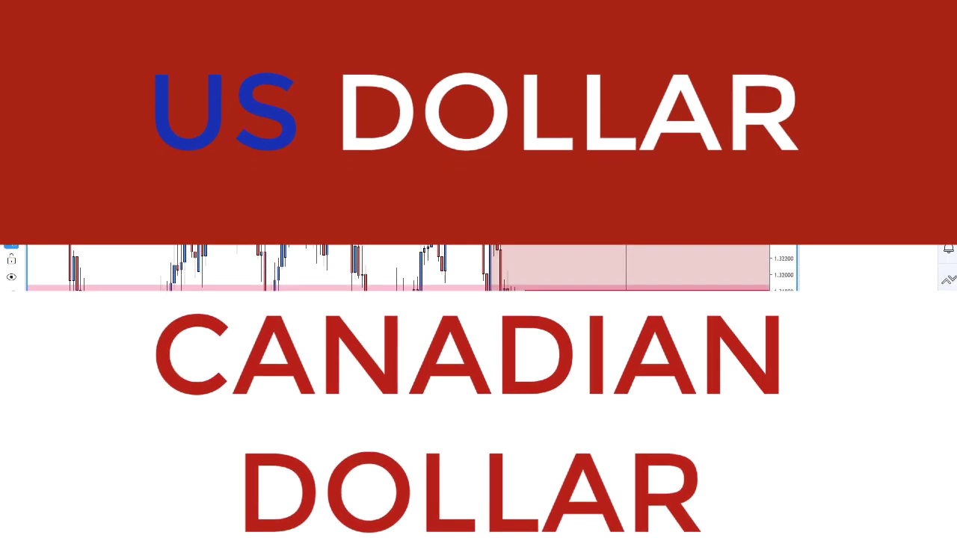
Undo the old projection's first leg and view USDCAD on 2-hour and 1-hour candles.
{"action": "key", "text": "ctrl+z"}
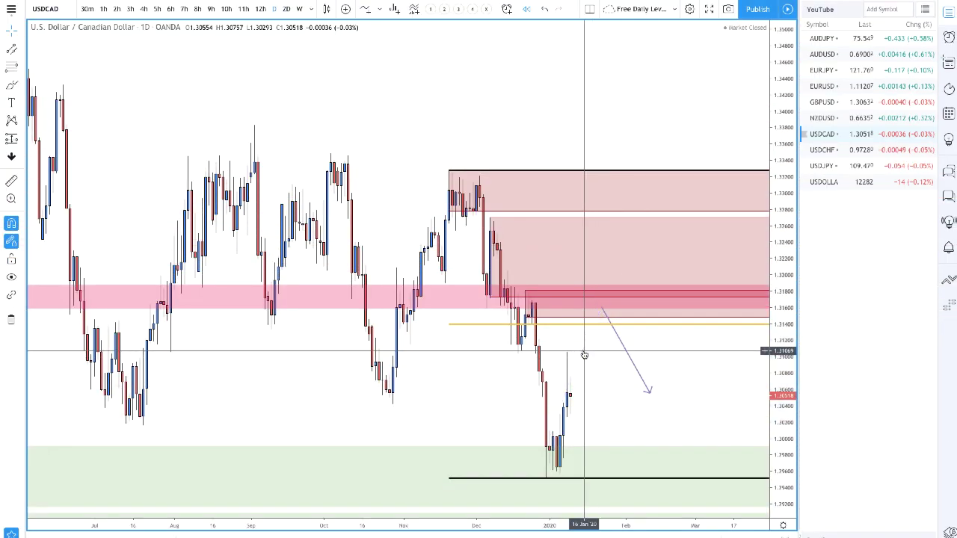
{"action": "scroll", "coordinate": [509, 377], "scroll_direction": "down", "scroll_amount": 8}
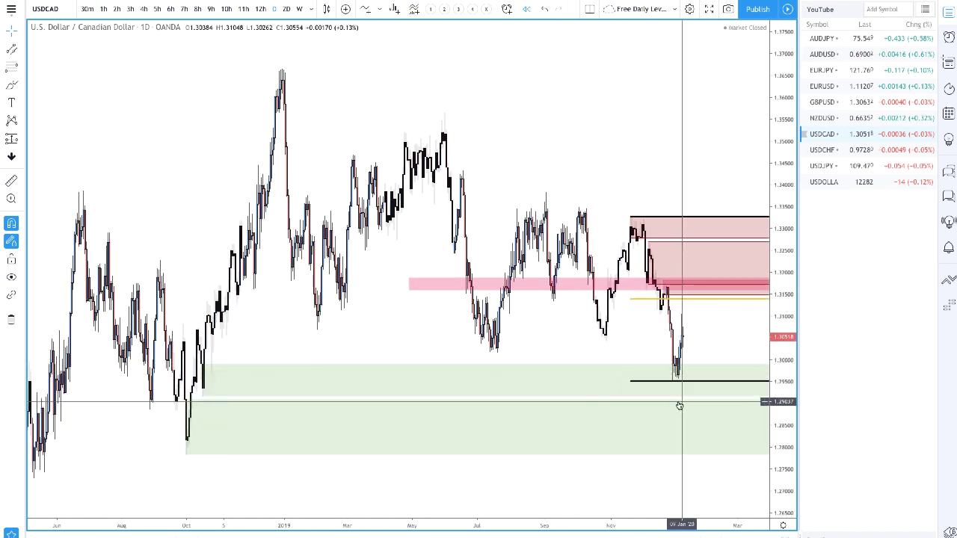
{"action": "scroll", "coordinate": [677, 372], "scroll_direction": "up", "scroll_amount": 10}
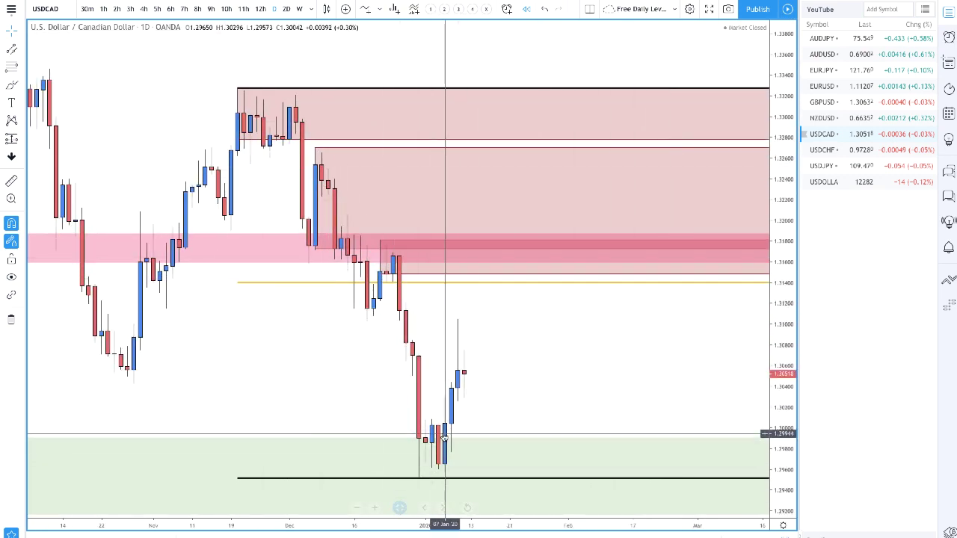
{"action": "left_click", "coordinate": [118, 10]}
{"action": "left_click", "coordinate": [104, 9]}
{"action": "scroll", "coordinate": [337, 225], "scroll_direction": "down", "scroll_amount": 6}
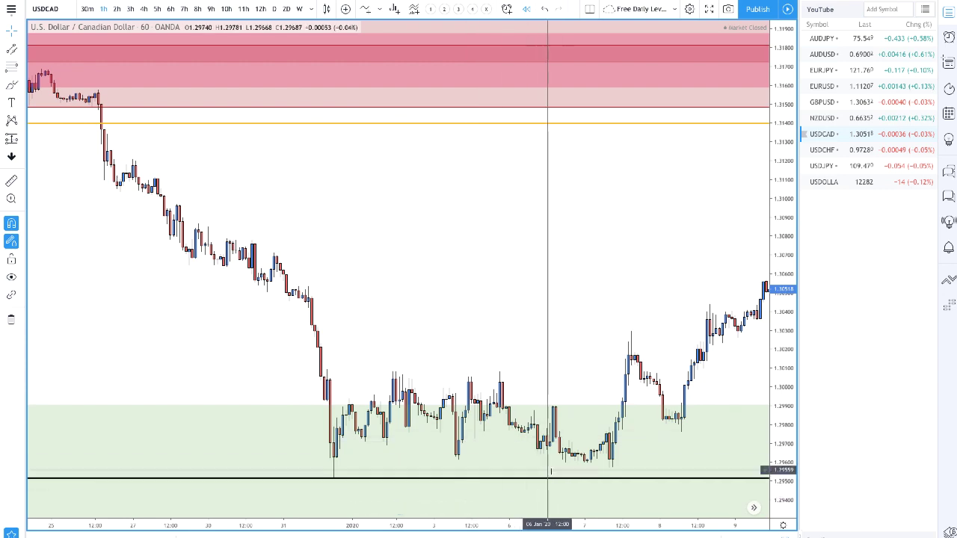
{"action": "scroll", "coordinate": [641, 425], "scroll_direction": "down", "scroll_amount": 3}
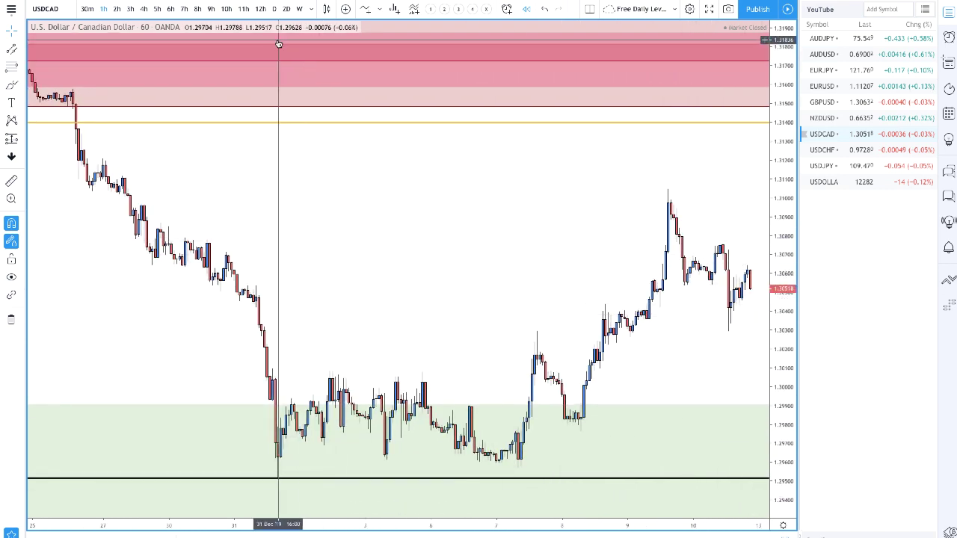
Return USDCAD to daily candles and start a rectangle over the January lows.
{"action": "left_click", "coordinate": [274, 9]}
{"action": "scroll", "coordinate": [452, 253], "scroll_direction": "up", "scroll_amount": 4}
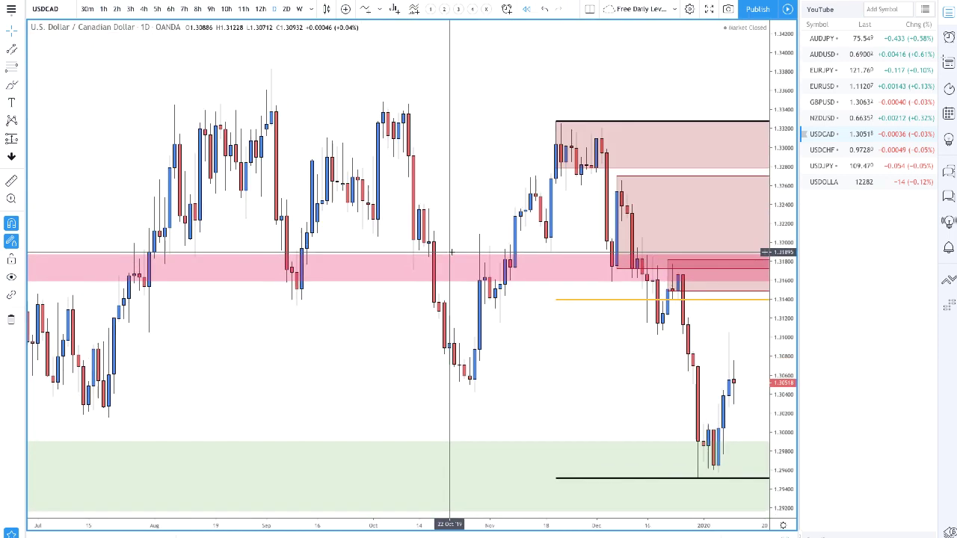
{"action": "scroll", "coordinate": [451, 253], "scroll_direction": "right", "scroll_amount": 5}
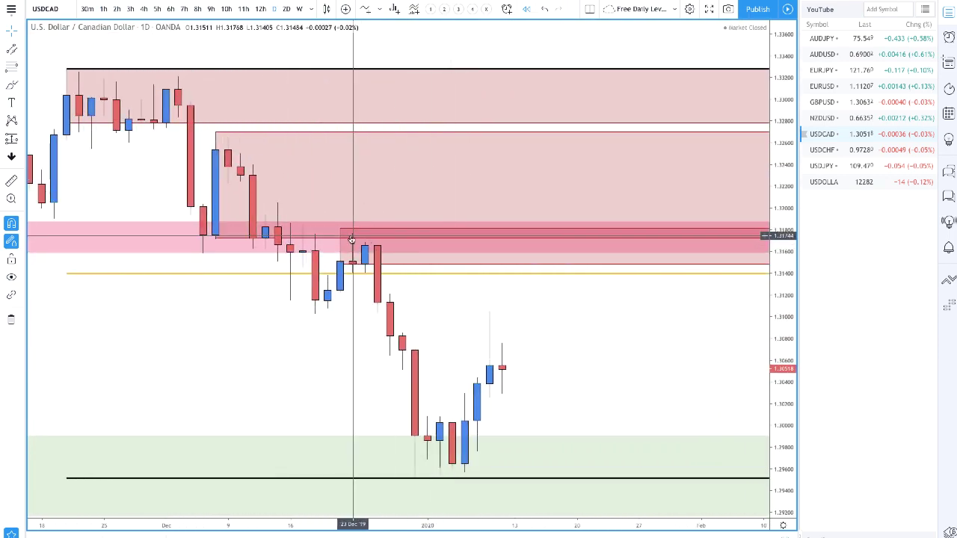
{"action": "scroll", "coordinate": [309, 402], "scroll_direction": "left", "scroll_amount": 5}
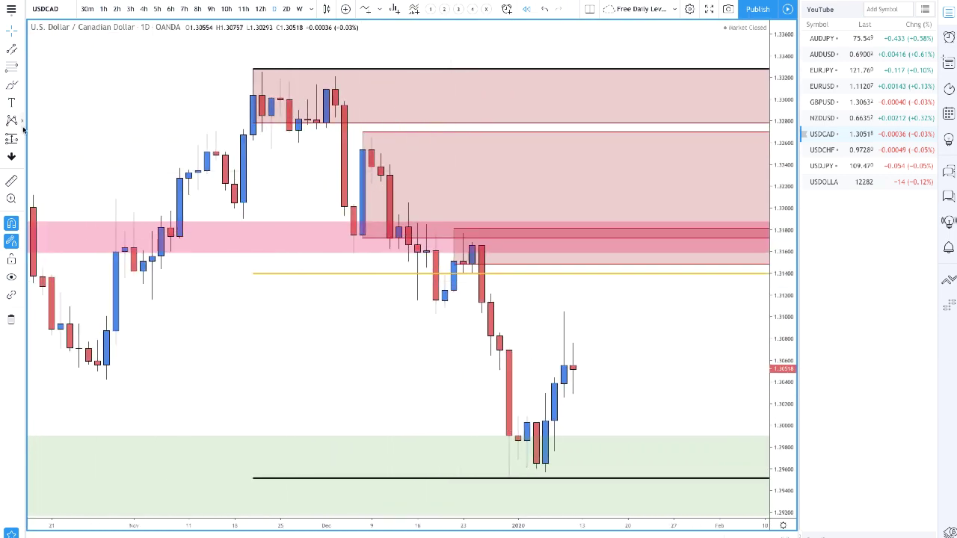
{"action": "left_click", "coordinate": [16, 66]}
{"action": "left_click", "coordinate": [537, 423]}
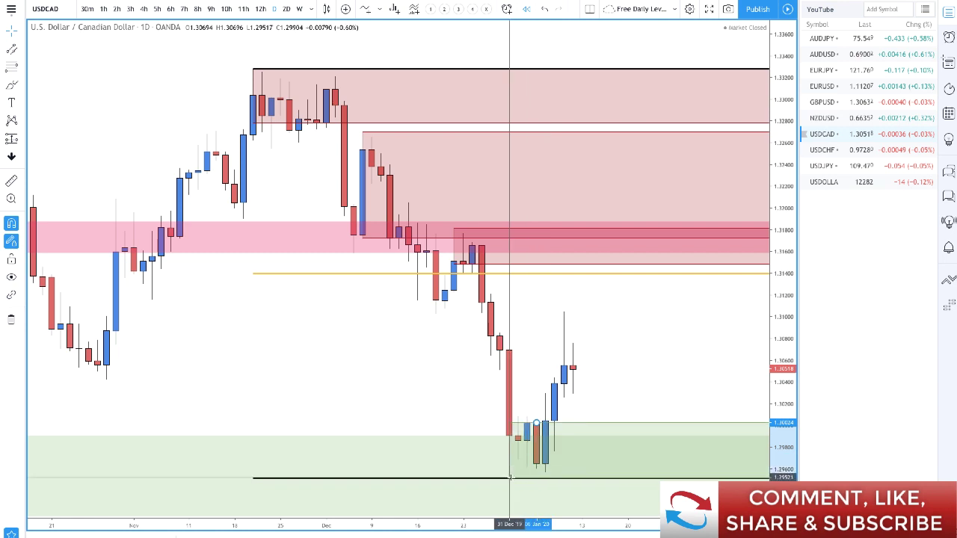
Finish the demand zone box at the support line, then sketch a dip path and discard it.
{"action": "left_click", "coordinate": [508, 477]}
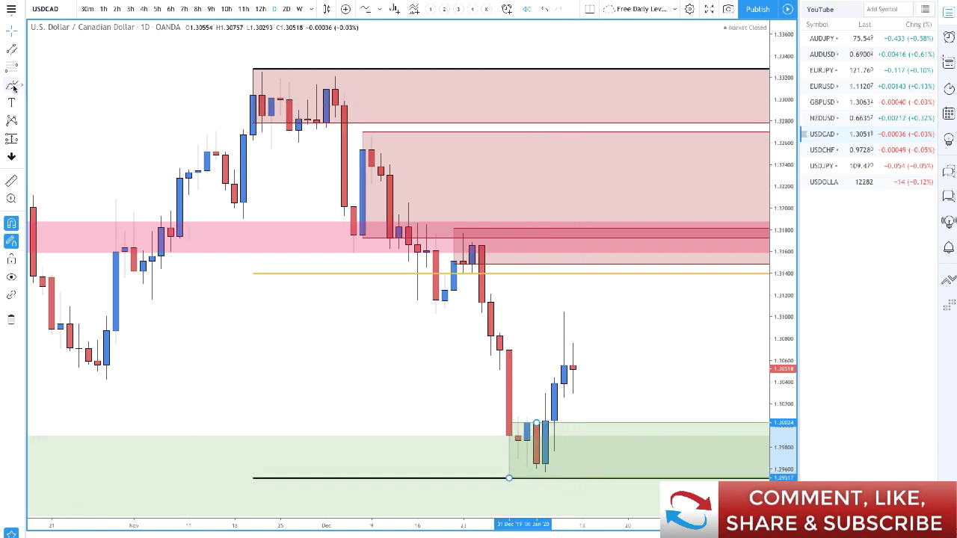
{"action": "mouse_move", "coordinate": [573, 374]}
{"action": "left_mouse_down"}
{"action": "mouse_move", "coordinate": [605, 459]}
{"action": "mouse_move", "coordinate": [634, 464]}
{"action": "mouse_move", "coordinate": [699, 379]}
{"action": "left_mouse_up"}
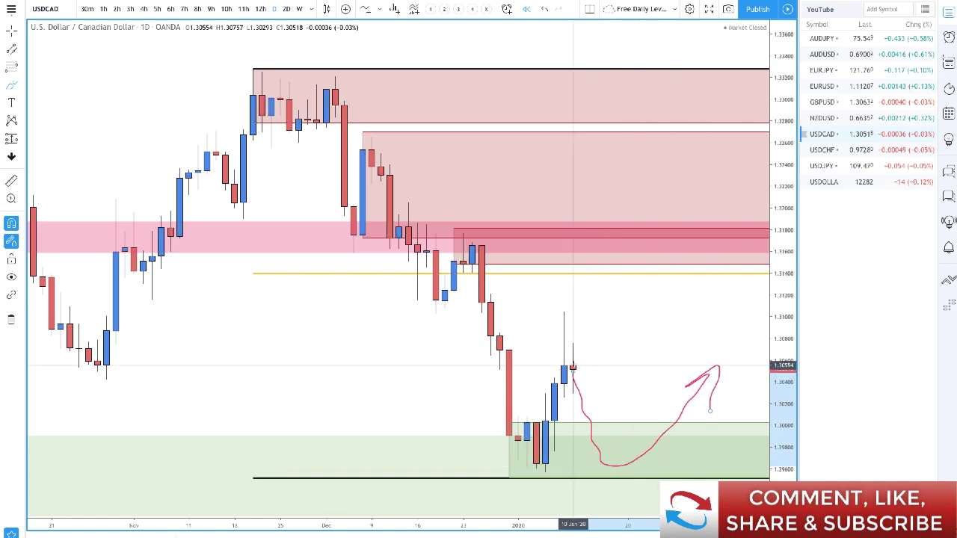
{"action": "left_click", "coordinate": [574, 366]}
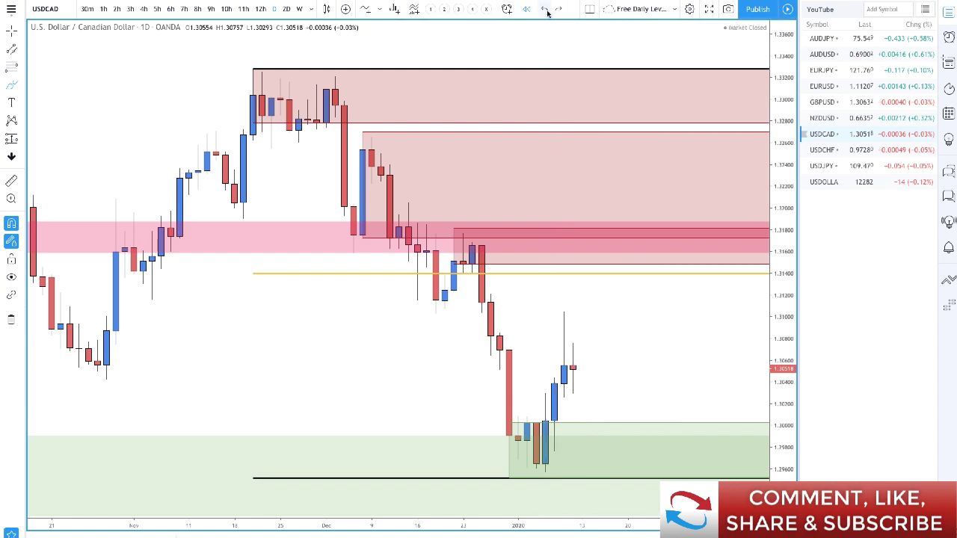
Sketch a rally toward 1.3160 then a drop, plus a zigzag down into the demand zone.
{"action": "mouse_move", "coordinate": [573, 366]}
{"action": "left_mouse_down"}
{"action": "mouse_move", "coordinate": [634, 256]}
{"action": "mouse_move", "coordinate": [703, 348]}
{"action": "mouse_move", "coordinate": [687, 316]}
{"action": "left_mouse_up"}
{"action": "scroll", "coordinate": [687, 316], "scroll_direction": "down", "scroll_amount": 5}
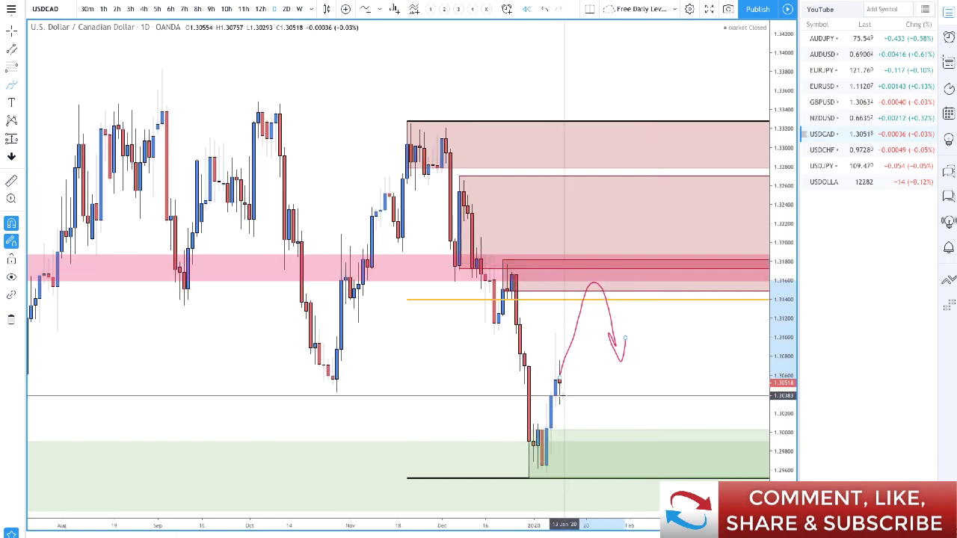
{"action": "mouse_move", "coordinate": [559, 381]}
{"action": "left_mouse_down"}
{"action": "mouse_move", "coordinate": [598, 482]}
{"action": "mouse_move", "coordinate": [615, 440]}
{"action": "mouse_move", "coordinate": [663, 503]}
{"action": "mouse_move", "coordinate": [729, 408]}
{"action": "mouse_move", "coordinate": [695, 401]}
{"action": "left_mouse_up"}
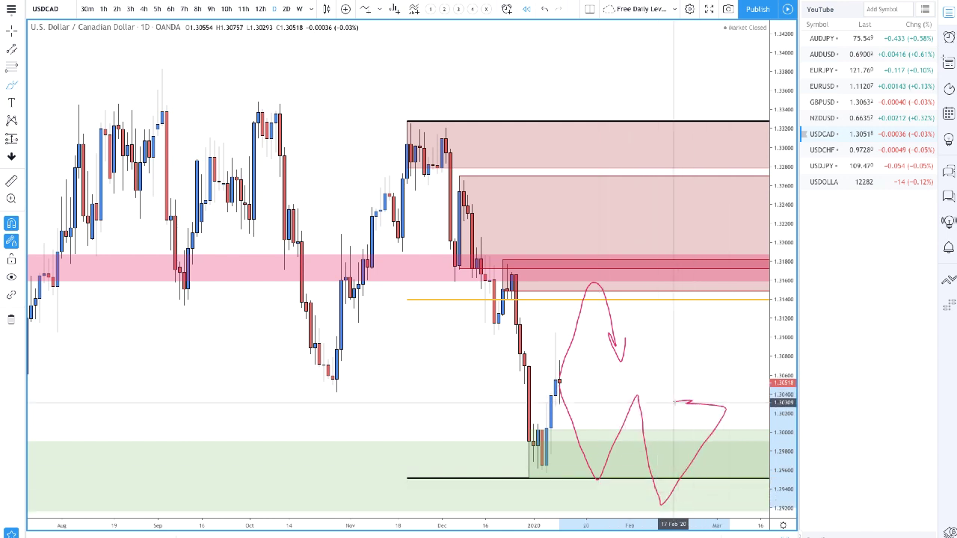
Remove the USDCAD zigzag projection and close the drawing list to view the NZDUSD chart.
{"action": "key", "text": "ctrl+z"}
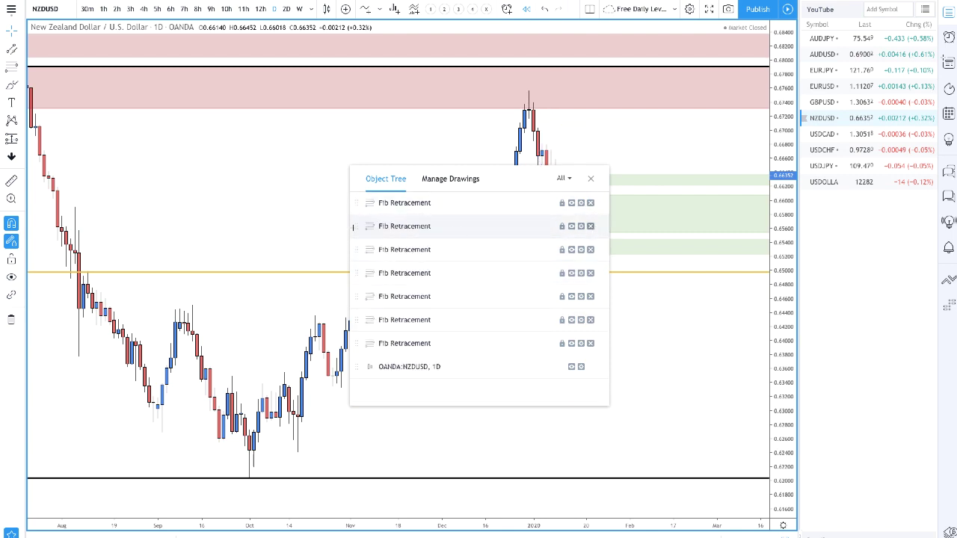
{"action": "key", "text": "Escape"}
{"action": "scroll", "coordinate": [513, 183], "scroll_direction": "up", "scroll_amount": 5}
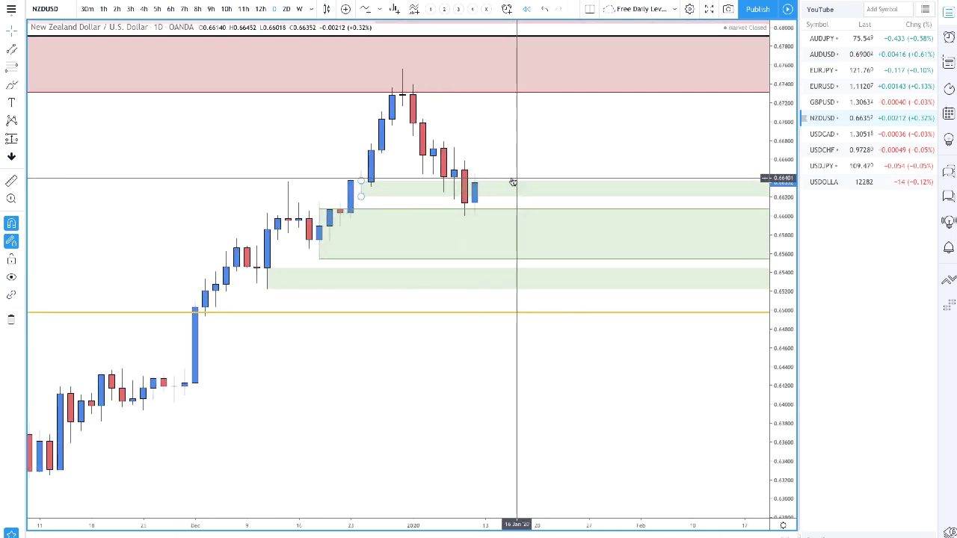
{"action": "scroll", "coordinate": [466, 193], "scroll_direction": "up", "scroll_amount": 5}
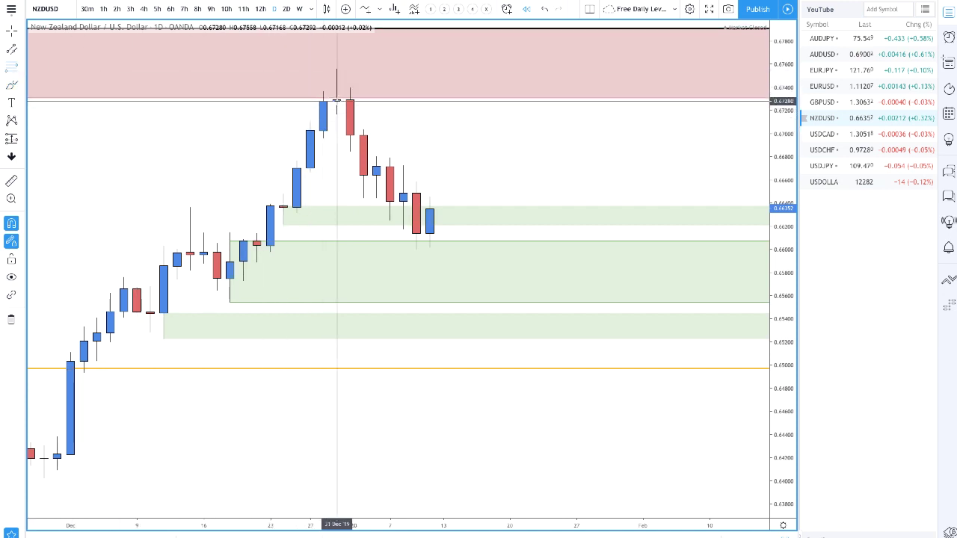
Add a '1. SUPPLY' zone at the late-December top and delete the small upper demand zone.
{"action": "left_click_drag", "start_coordinate": [336, 101], "coordinate": [336, 69]}
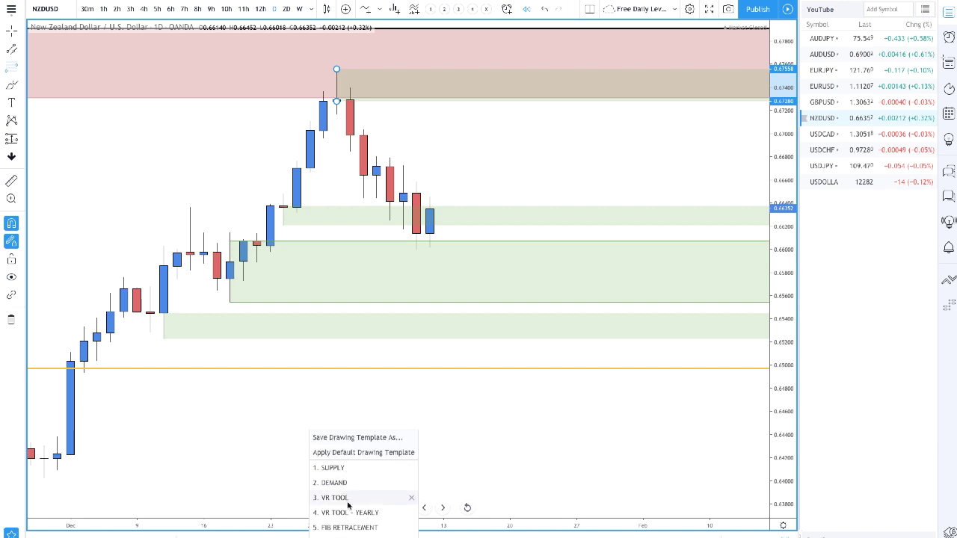
{"action": "left_click", "coordinate": [333, 468]}
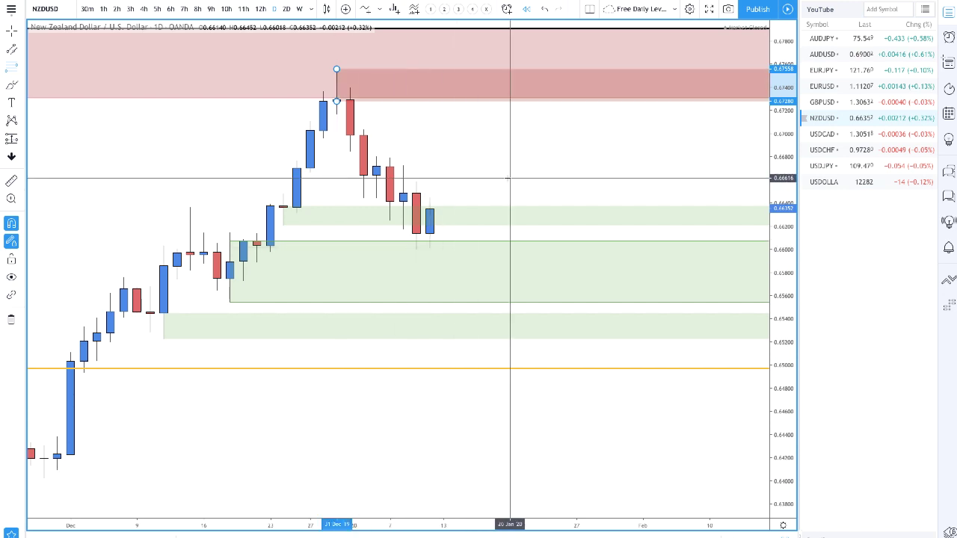
{"action": "key", "text": "Delete"}
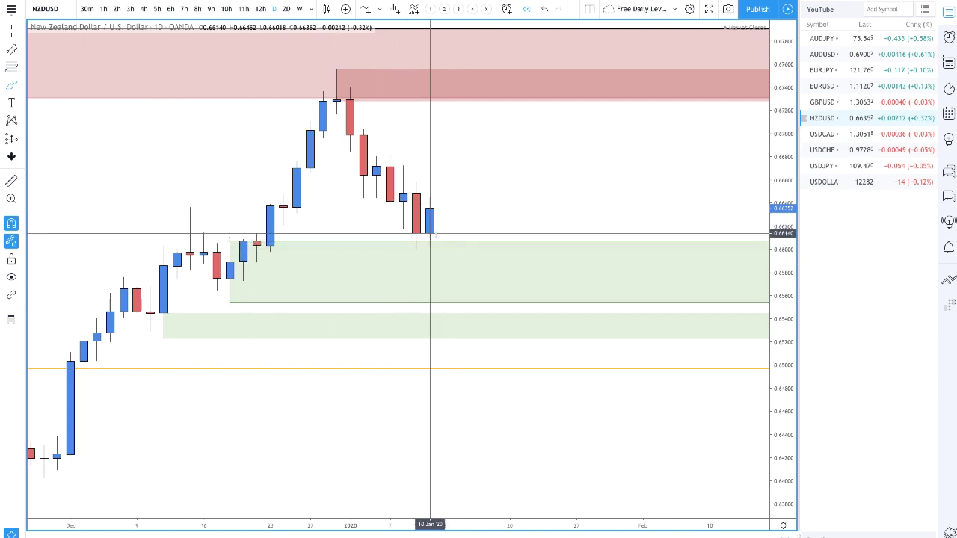
Discard a trial path and mark a supply zone over the early-January pullback high.
{"action": "left_click_drag", "start_coordinate": [430, 234], "coordinate": [497, 193]}
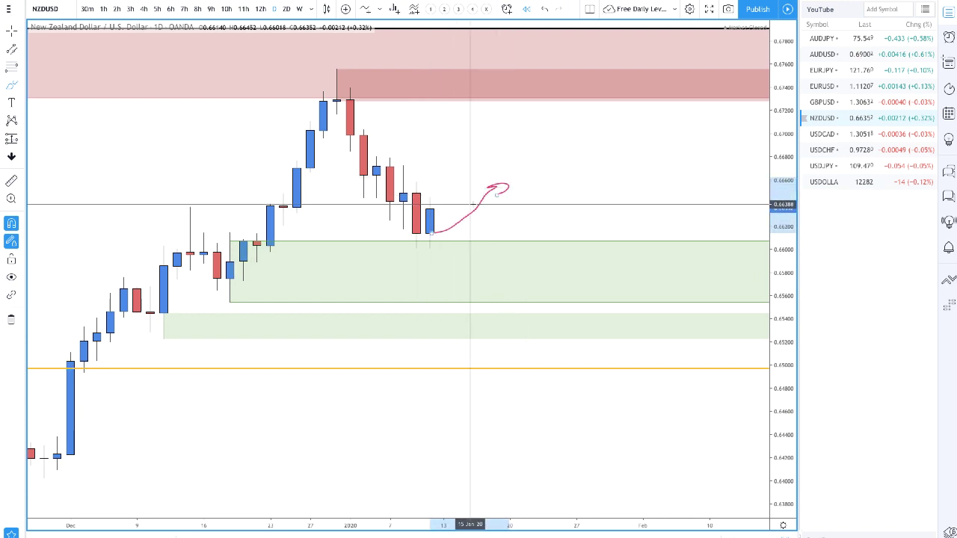
{"action": "key", "text": "ctrl+z"}
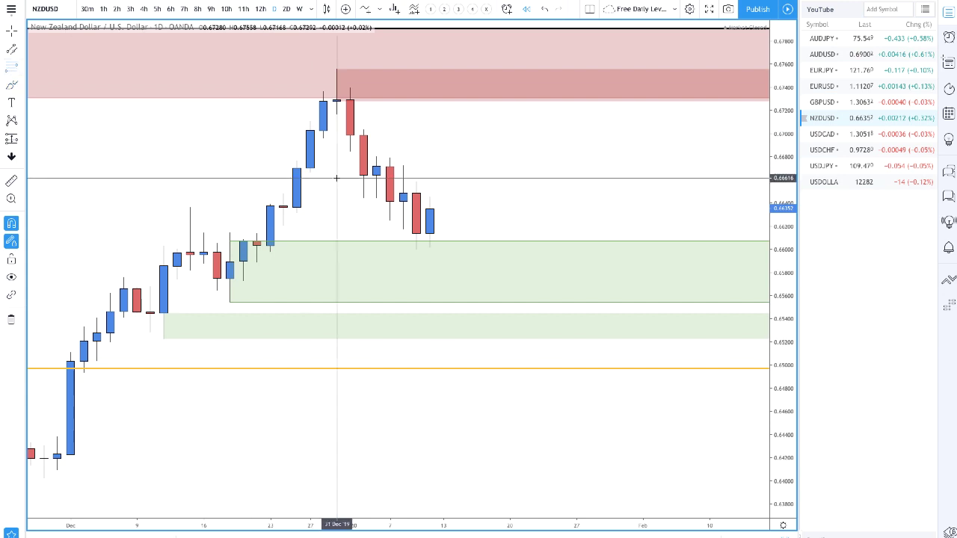
{"action": "left_click_drag", "start_coordinate": [404, 201], "coordinate": [376, 156]}
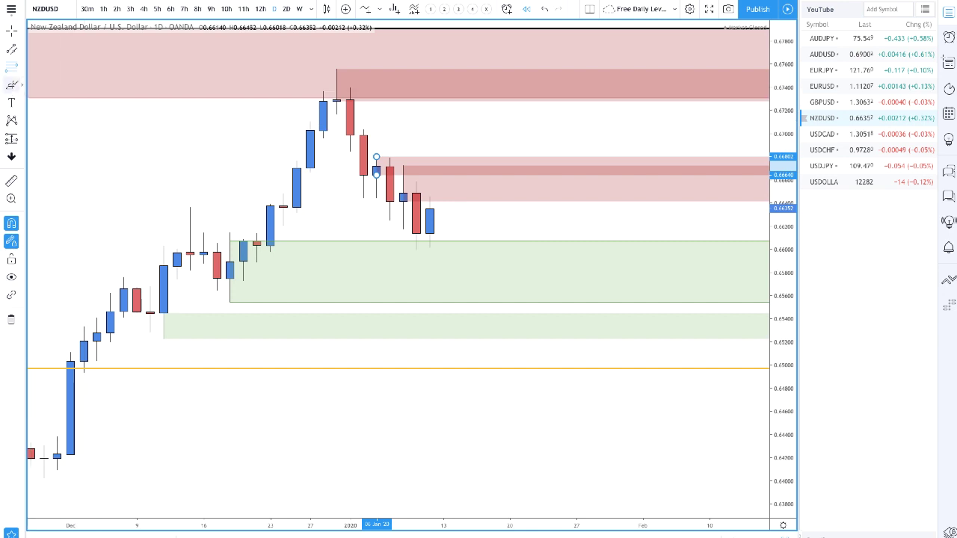
Sketch a freehand projection rising from the last candle, then turning back down.
{"action": "left_click", "coordinate": [11, 84]}
{"action": "mouse_move", "coordinate": [432, 226]}
{"action": "left_mouse_down"}
{"action": "mouse_move", "coordinate": [473, 170]}
{"action": "mouse_move", "coordinate": [500, 172]}
{"action": "mouse_move", "coordinate": [518, 205]}
{"action": "mouse_move", "coordinate": [537, 208]}
{"action": "left_mouse_up"}
{"action": "mouse_move", "coordinate": [510, 85]}
{"action": "left_mouse_down"}
{"action": "mouse_move", "coordinate": [553, 131]}
{"action": "mouse_move", "coordinate": [576, 136]}
{"action": "mouse_move", "coordinate": [576, 101]}
{"action": "left_mouse_up"}
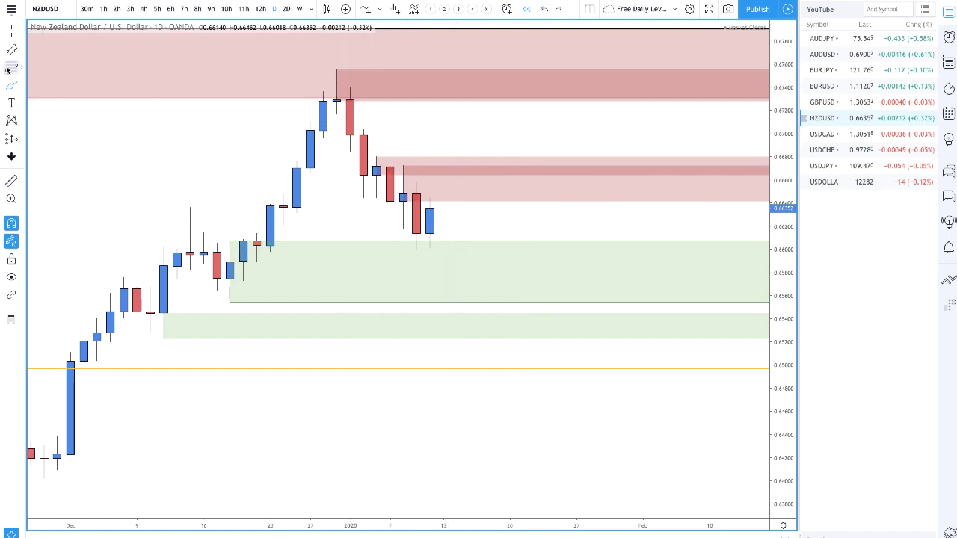
Box the range from the 27 Dec swing high to the 9 Jan low with the VR TOOL template.
{"action": "left_click_drag", "start_coordinate": [337, 69], "coordinate": [415, 249]}
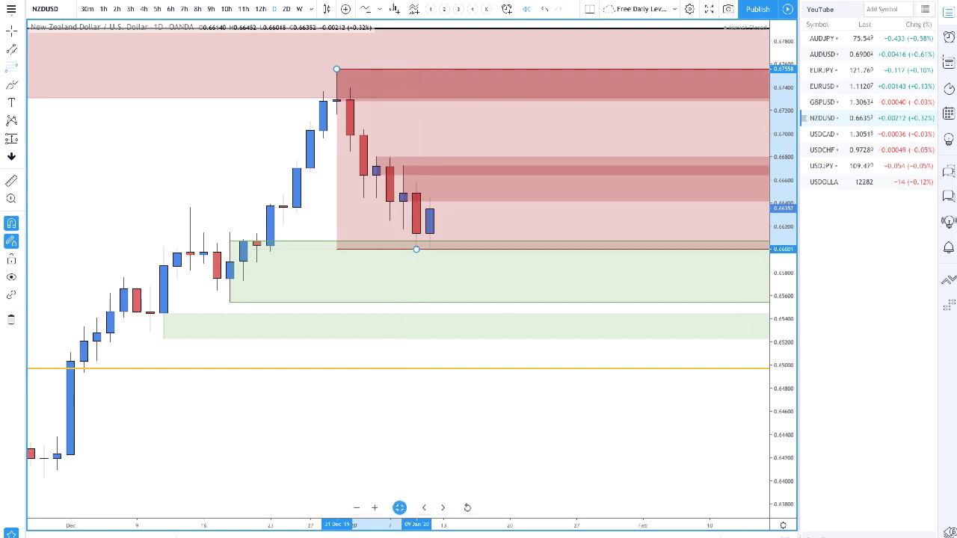
{"action": "left_click", "coordinate": [350, 500]}
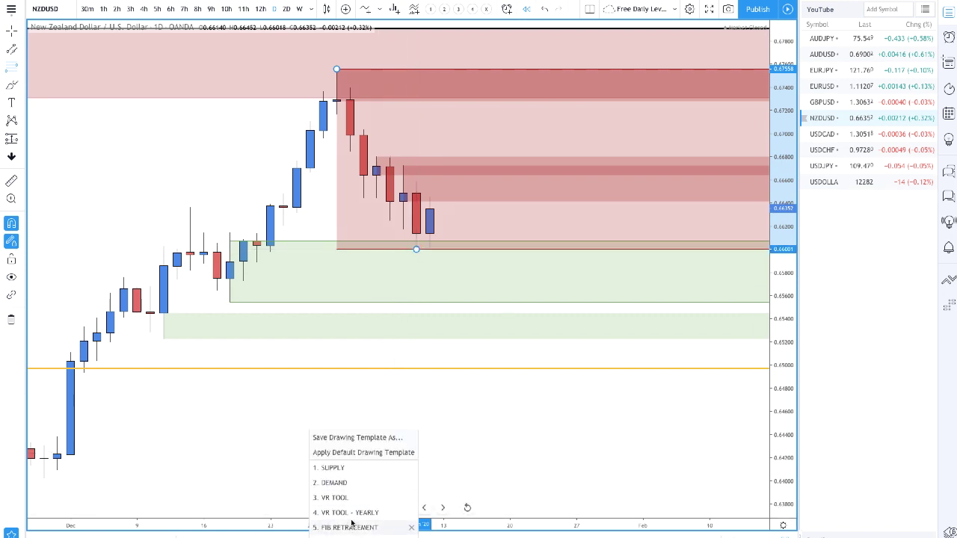
{"action": "left_click", "coordinate": [349, 499]}
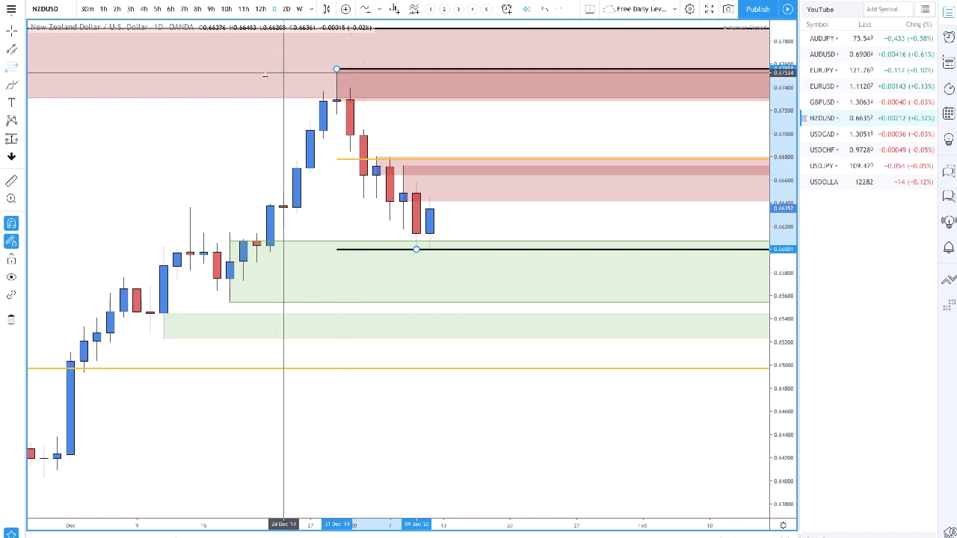
Try a projected rally into supply and a circle on the top candles, then undo both.
{"action": "left_click", "coordinate": [18, 85]}
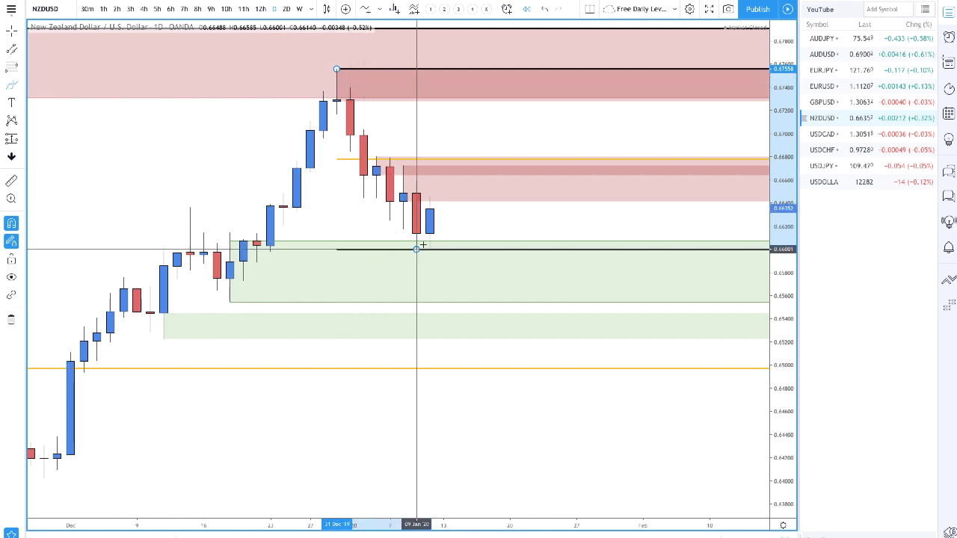
{"action": "mouse_move", "coordinate": [431, 232]}
{"action": "left_mouse_down"}
{"action": "mouse_move", "coordinate": [499, 109]}
{"action": "mouse_move", "coordinate": [525, 89]}
{"action": "mouse_move", "coordinate": [564, 100]}
{"action": "mouse_move", "coordinate": [556, 110]}
{"action": "mouse_move", "coordinate": [590, 129]}
{"action": "mouse_move", "coordinate": [589, 106]}
{"action": "left_mouse_up"}
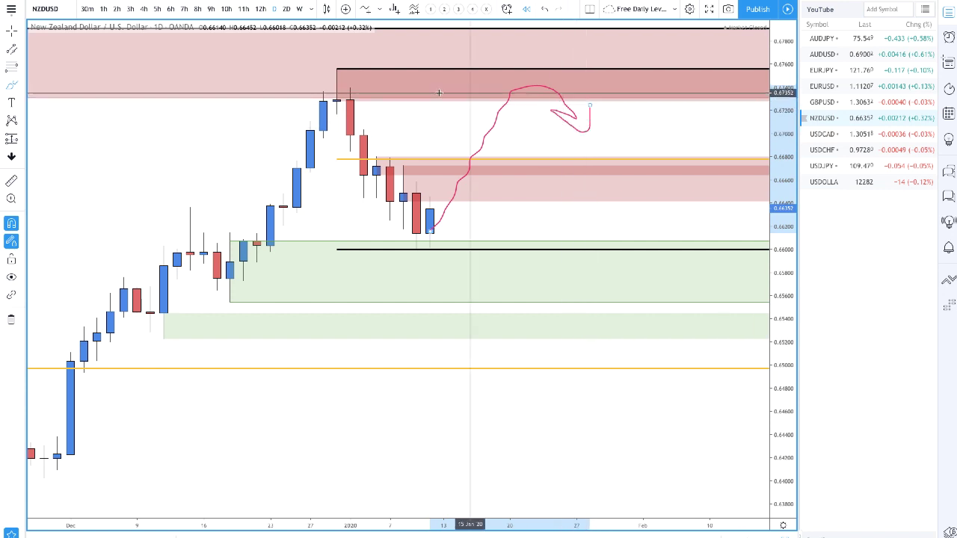
{"action": "left_click_drag", "start_coordinate": [312, 73], "coordinate": [310, 54]}
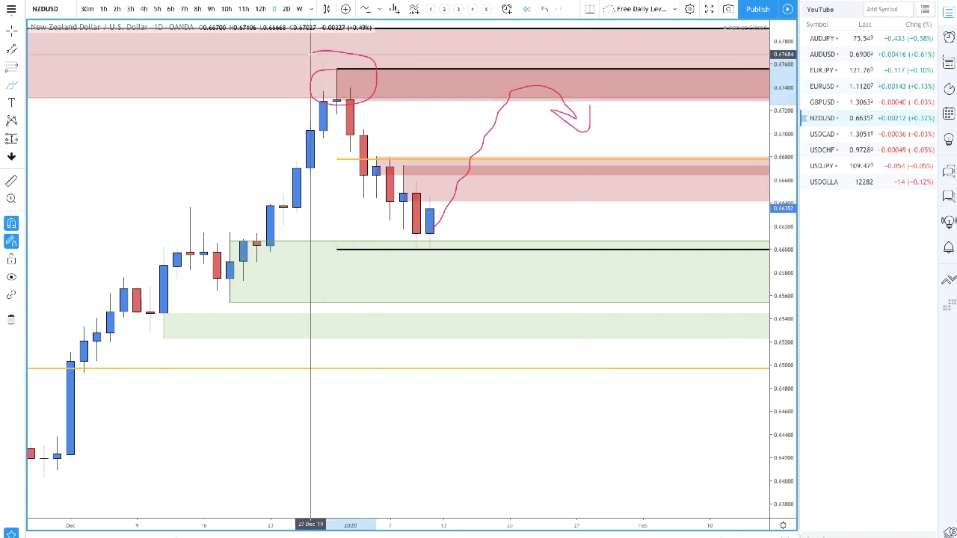
{"action": "key", "text": "ctrl+z"}
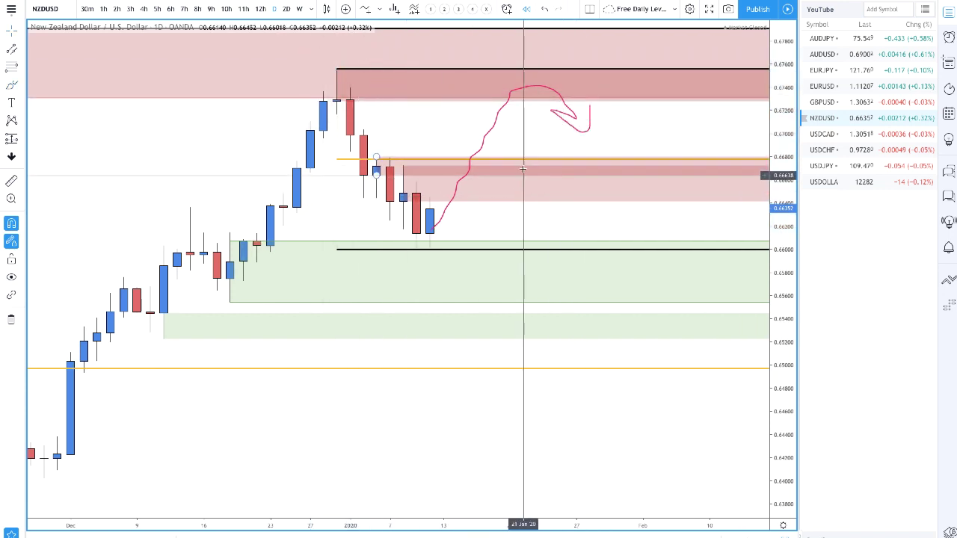
{"action": "key", "text": "ctrl+z"}
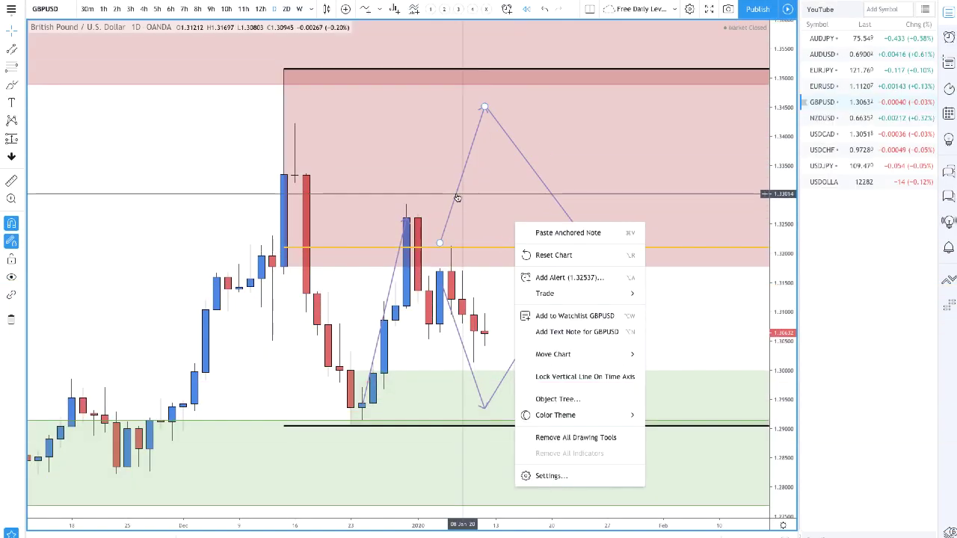
Remove all four purple projected path lines from the GBPUSD daily chart.
{"action": "left_click", "coordinate": [452, 195]}
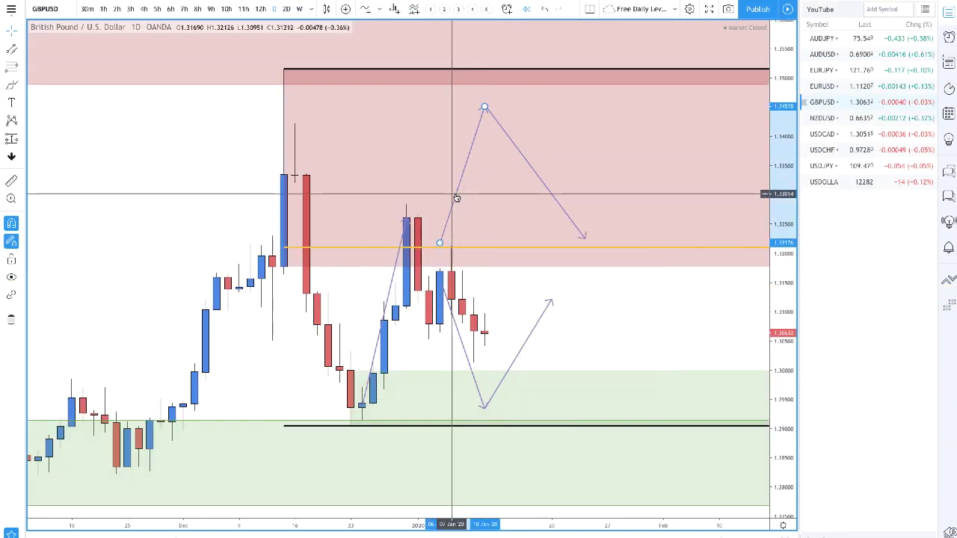
{"action": "key", "text": "ctrl+z"}
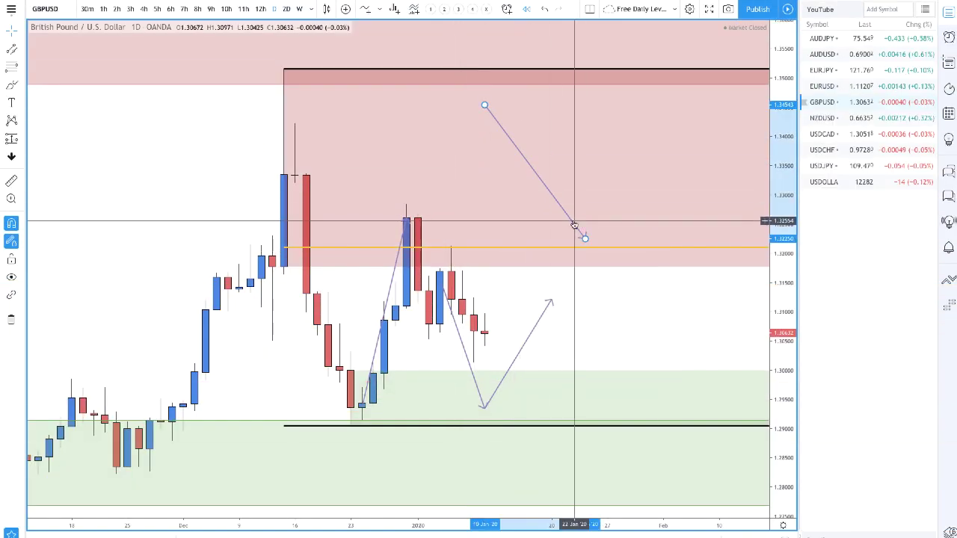
{"action": "key", "text": "ctrl+z"}
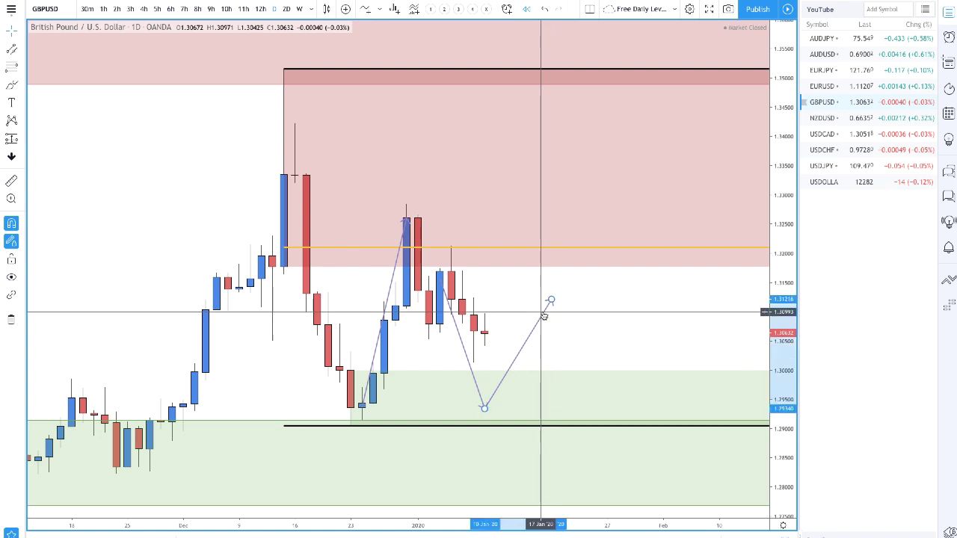
{"action": "key", "text": "ctrl+z"}
{"action": "key", "text": "ctrl+z"}
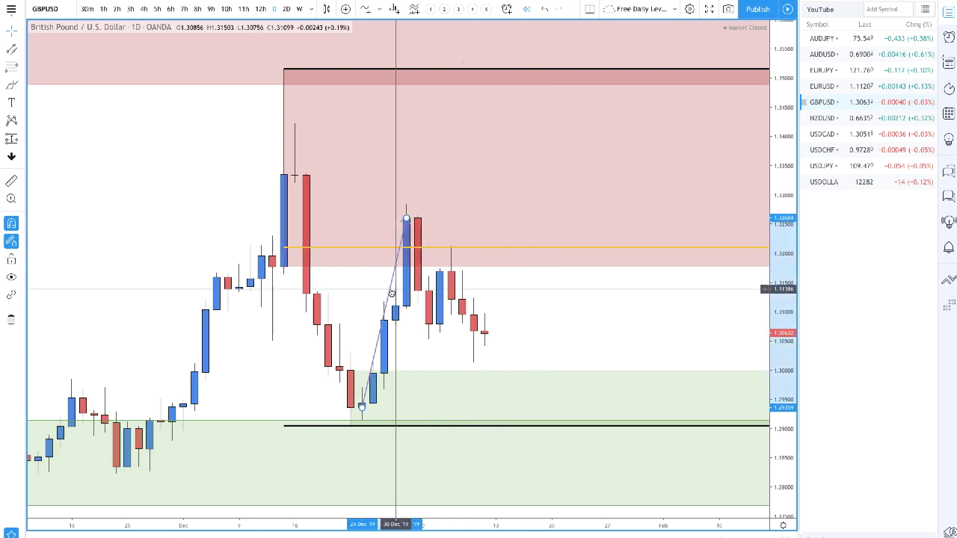
{"action": "key", "text": "ctrl+z"}
{"action": "scroll", "coordinate": [426, 304], "scroll_direction": "down", "scroll_amount": 5}
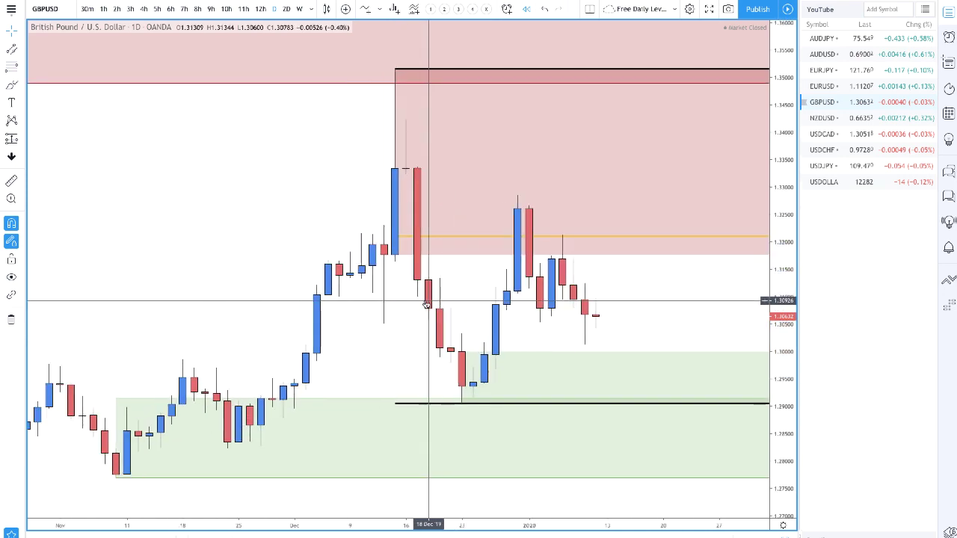
{"action": "scroll", "coordinate": [497, 250], "scroll_direction": "up", "scroll_amount": 3}
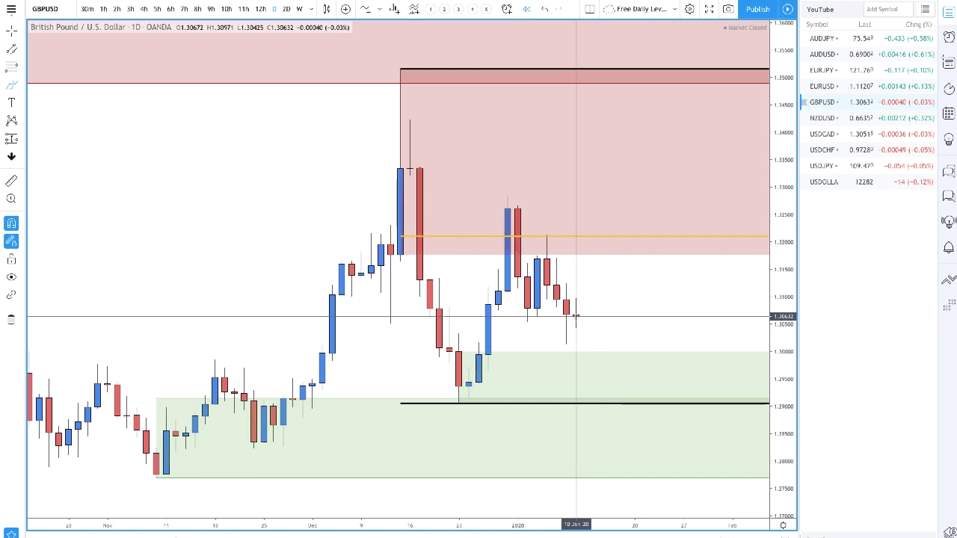
Replace a trial rise sketch with a GBPUSD path dipping into the demand zone, then rebounding.
{"action": "mouse_move", "coordinate": [575, 315]}
{"action": "left_mouse_down"}
{"action": "mouse_move", "coordinate": [643, 198]}
{"action": "mouse_move", "coordinate": [675, 213]}
{"action": "mouse_move", "coordinate": [680, 228]}
{"action": "mouse_move", "coordinate": [693, 212]}
{"action": "left_mouse_up"}
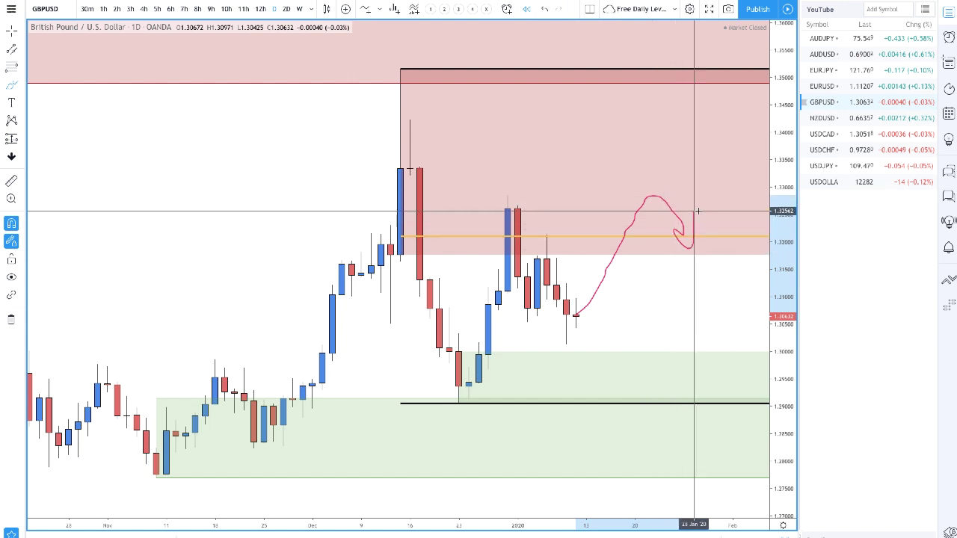
{"action": "left_click", "coordinate": [652, 201]}
{"action": "key", "text": "Delete"}
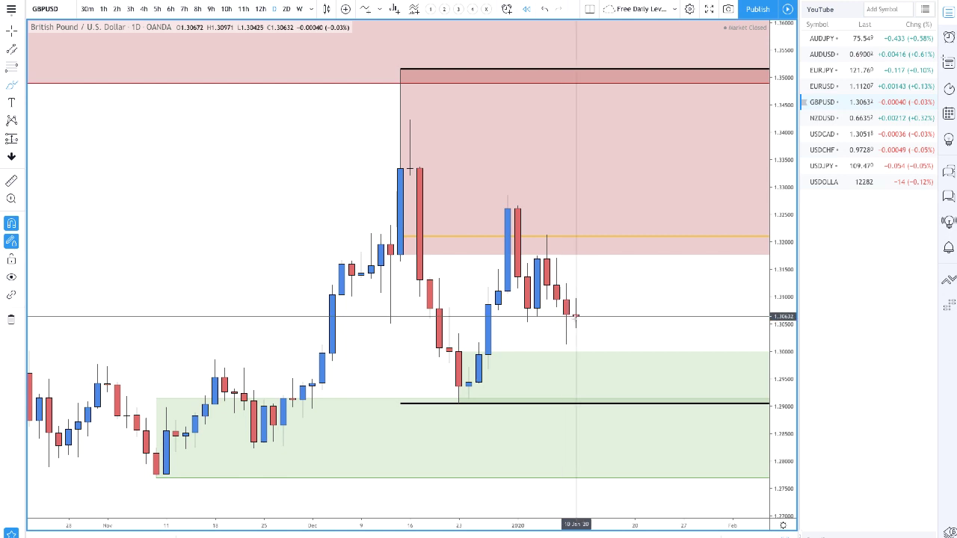
{"action": "mouse_move", "coordinate": [576, 317]}
{"action": "left_mouse_down"}
{"action": "mouse_move", "coordinate": [601, 387]}
{"action": "mouse_move", "coordinate": [643, 369]}
{"action": "mouse_move", "coordinate": [695, 315]}
{"action": "mouse_move", "coordinate": [693, 342]}
{"action": "left_mouse_up"}
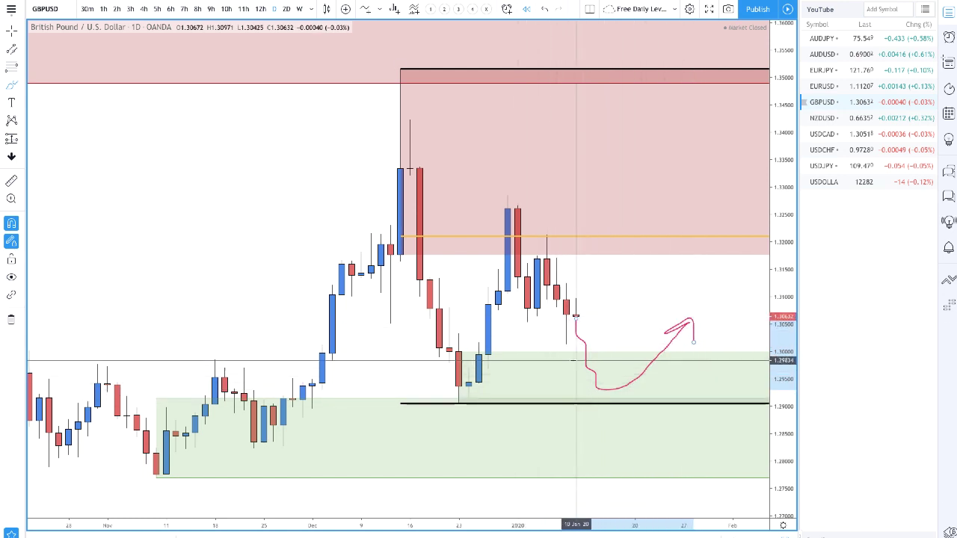
{"action": "scroll", "coordinate": [576, 377], "scroll_direction": "down", "scroll_amount": 3}
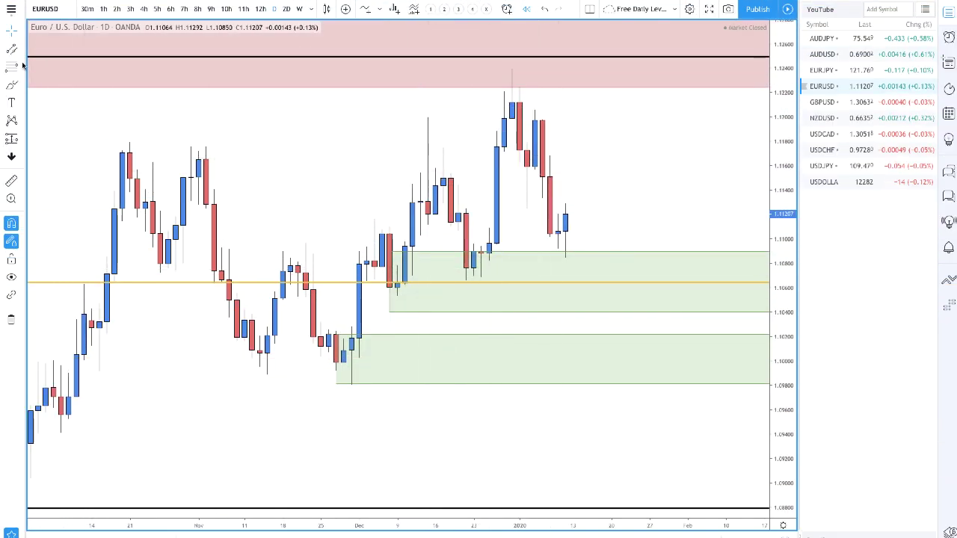
Add two SUPPLY-style zones at the recent EURUSD high and top.
{"action": "left_click", "coordinate": [535, 166]}
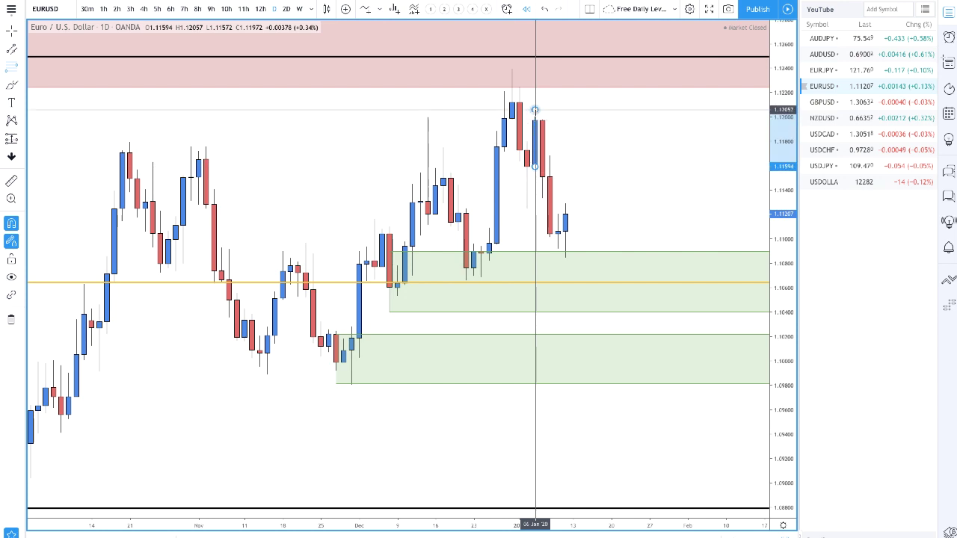
{"action": "left_click", "coordinate": [535, 110]}
{"action": "left_click", "coordinate": [337, 515]}
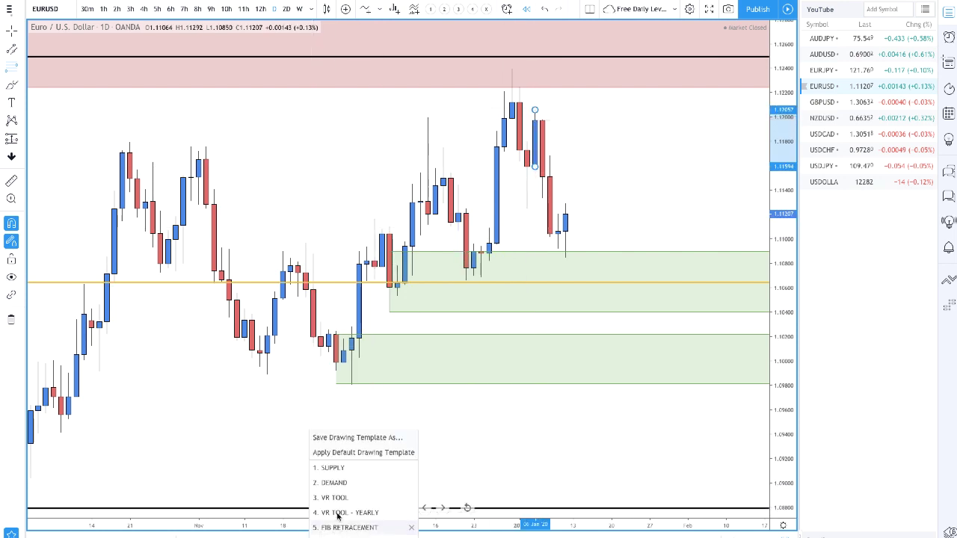
{"action": "left_click", "coordinate": [333, 467]}
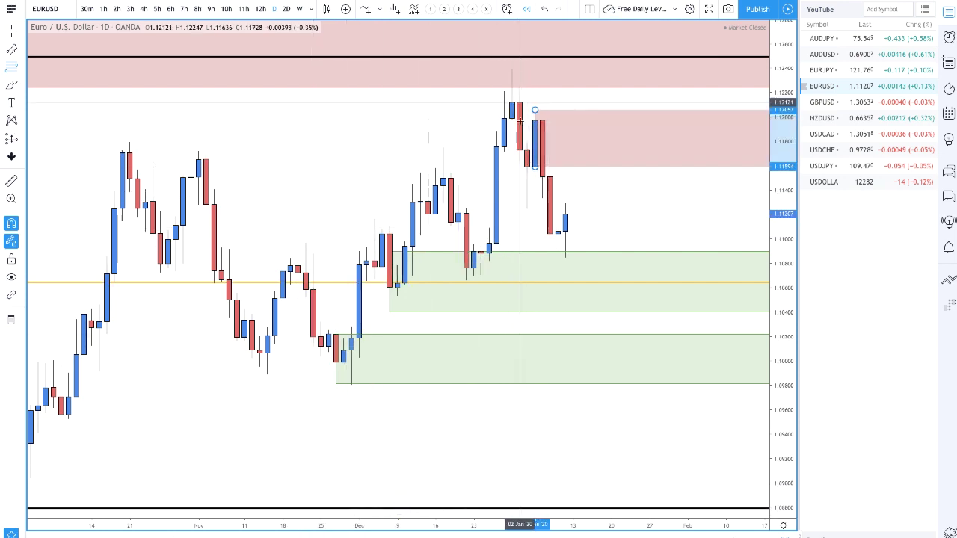
{"action": "left_click", "coordinate": [512, 117]}
{"action": "left_click", "coordinate": [512, 68]}
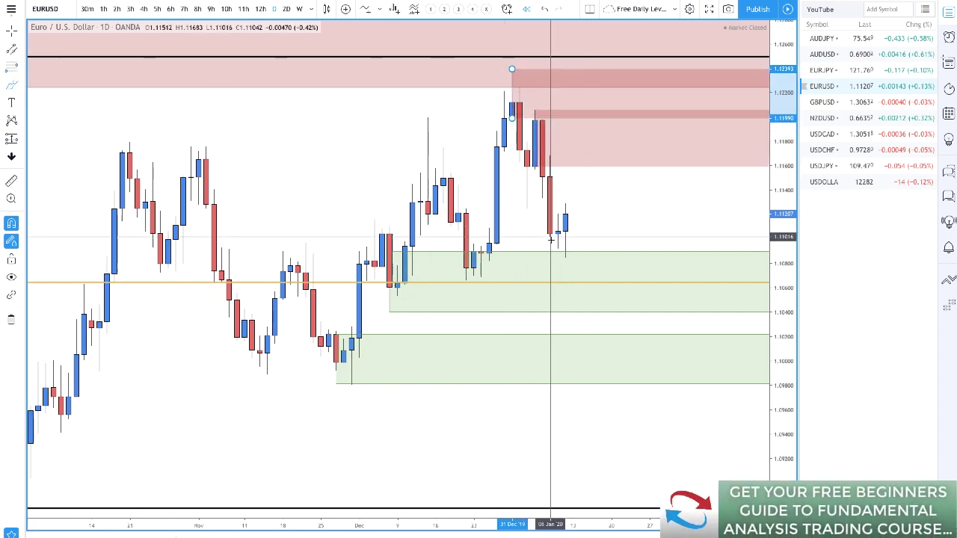
Sketch drops from supply, a fall to the yellow line, and a bounce out of the green zone.
{"action": "mouse_move", "coordinate": [566, 234]}
{"action": "left_mouse_down"}
{"action": "mouse_move", "coordinate": [626, 142]}
{"action": "mouse_move", "coordinate": [664, 194]}
{"action": "left_mouse_up"}
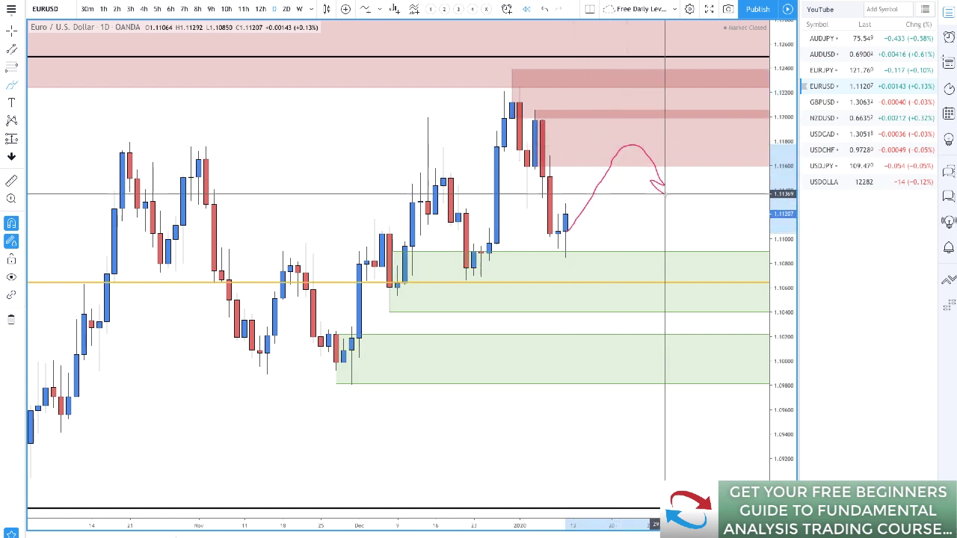
{"action": "mouse_move", "coordinate": [620, 93]}
{"action": "left_mouse_down"}
{"action": "mouse_move", "coordinate": [656, 112]}
{"action": "mouse_move", "coordinate": [668, 131]}
{"action": "left_mouse_up"}
{"action": "scroll", "coordinate": [677, 131], "scroll_direction": "down", "scroll_amount": 5}
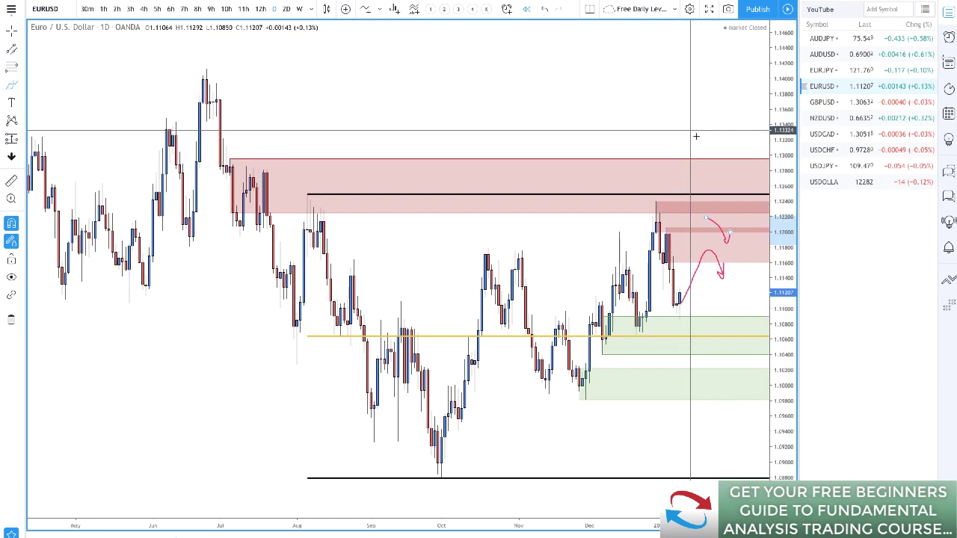
{"action": "mouse_move", "coordinate": [723, 181]}
{"action": "left_mouse_down"}
{"action": "mouse_move", "coordinate": [747, 217]}
{"action": "mouse_move", "coordinate": [751, 197]}
{"action": "left_mouse_up"}
{"action": "scroll", "coordinate": [751, 198], "scroll_direction": "up", "scroll_amount": 5}
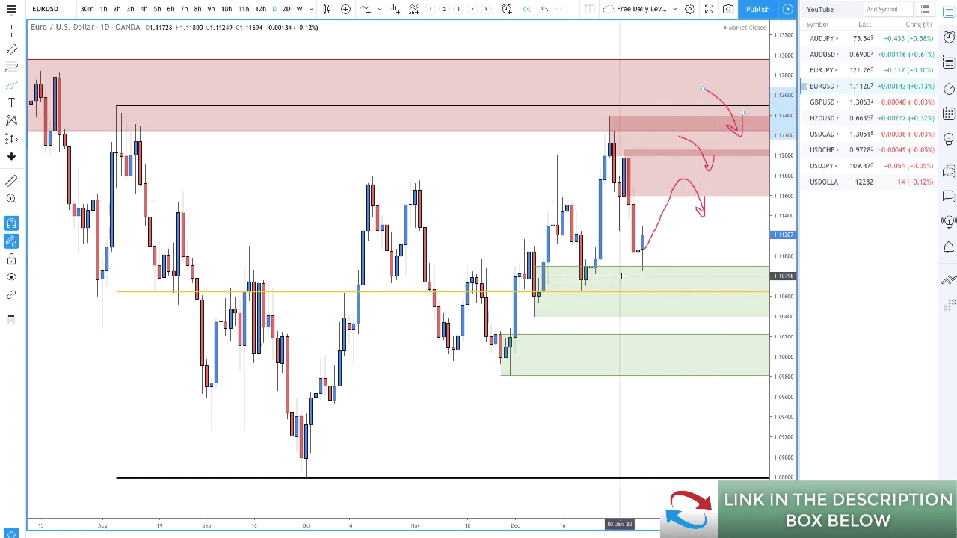
{"action": "scroll", "coordinate": [620, 272], "scroll_direction": "up", "scroll_amount": 2}
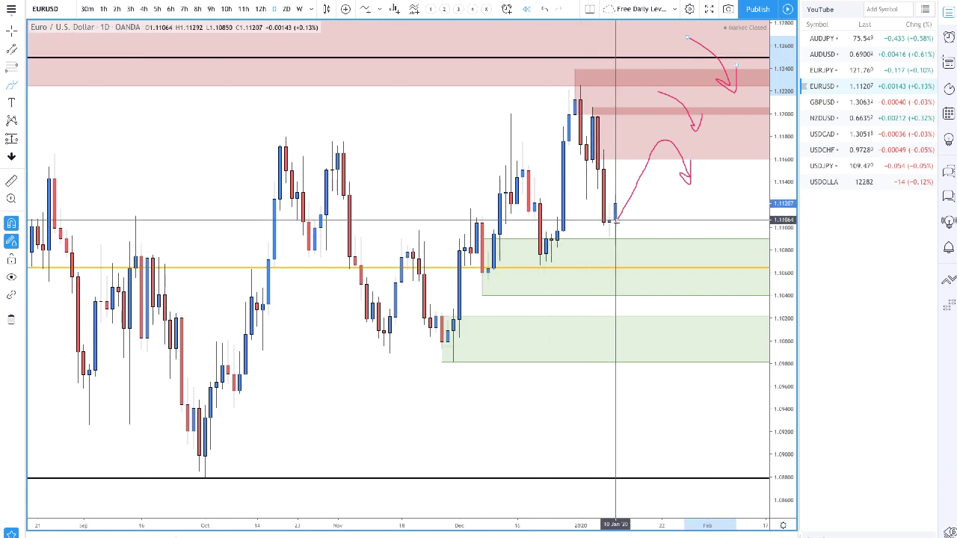
{"action": "mouse_move", "coordinate": [614, 222]}
{"action": "left_mouse_down"}
{"action": "mouse_move", "coordinate": [638, 280]}
{"action": "mouse_move", "coordinate": [494, 275]}
{"action": "mouse_move", "coordinate": [505, 285]}
{"action": "left_mouse_up"}
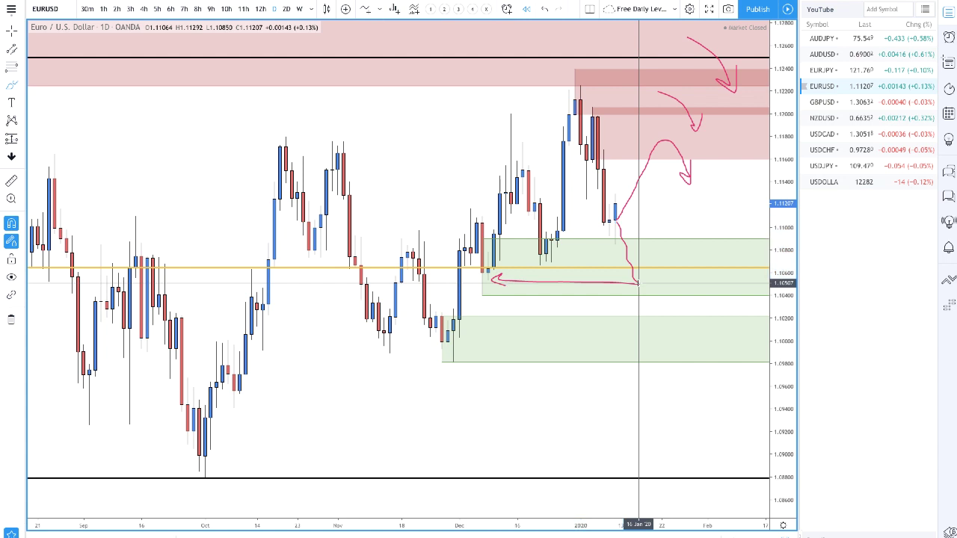
{"action": "mouse_move", "coordinate": [639, 284]}
{"action": "left_mouse_down"}
{"action": "mouse_move", "coordinate": [694, 224]}
{"action": "mouse_move", "coordinate": [686, 229]}
{"action": "mouse_move", "coordinate": [707, 243]}
{"action": "left_mouse_up"}
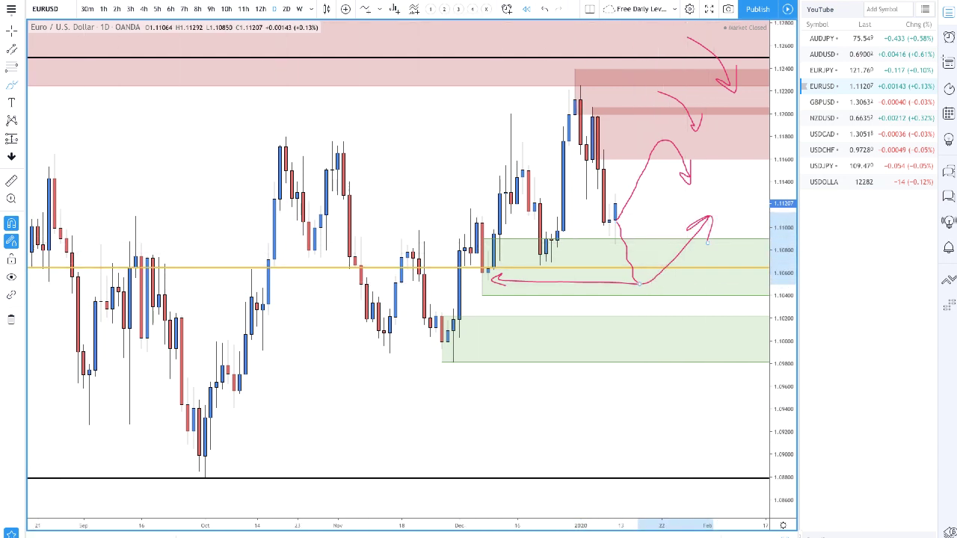
Delete the EURUSD freehand strokes through the chart's object list.
{"action": "left_click", "coordinate": [589, 203]}
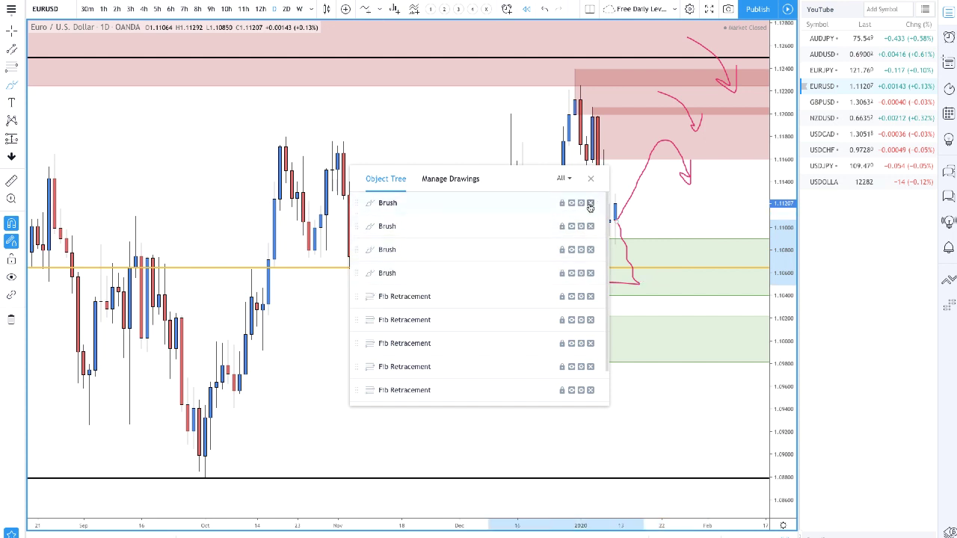
{"action": "left_click", "coordinate": [590, 203]}
{"action": "left_click", "coordinate": [590, 204]}
{"action": "left_click", "coordinate": [590, 203]}
{"action": "left_click", "coordinate": [590, 203]}
{"action": "key", "text": "Escape"}
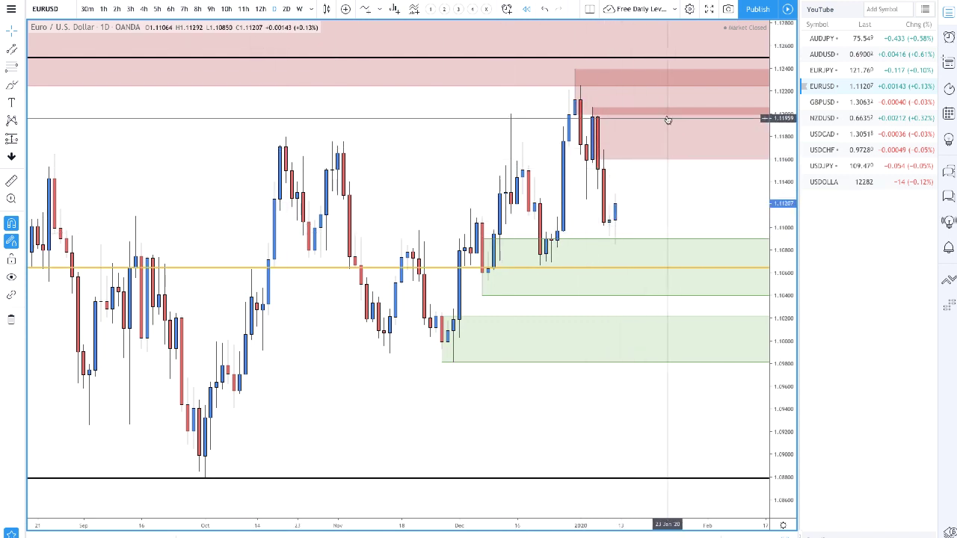
On the EURJPY daily chart, delete the old blue projected trend line.
{"action": "scroll", "coordinate": [692, 188], "scroll_direction": "down", "scroll_amount": 5}
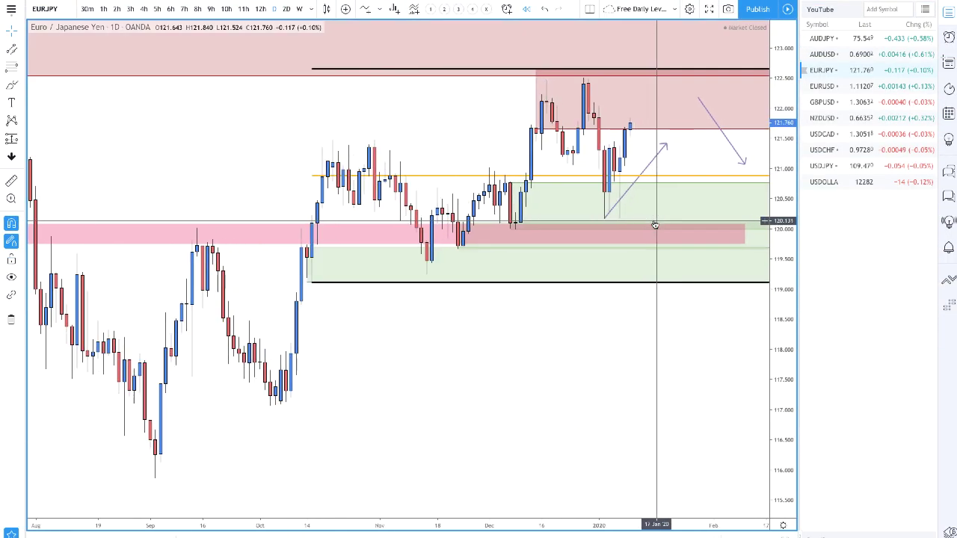
{"action": "scroll", "coordinate": [633, 217], "scroll_direction": "up", "scroll_amount": 2}
{"action": "left_click", "coordinate": [610, 195]}
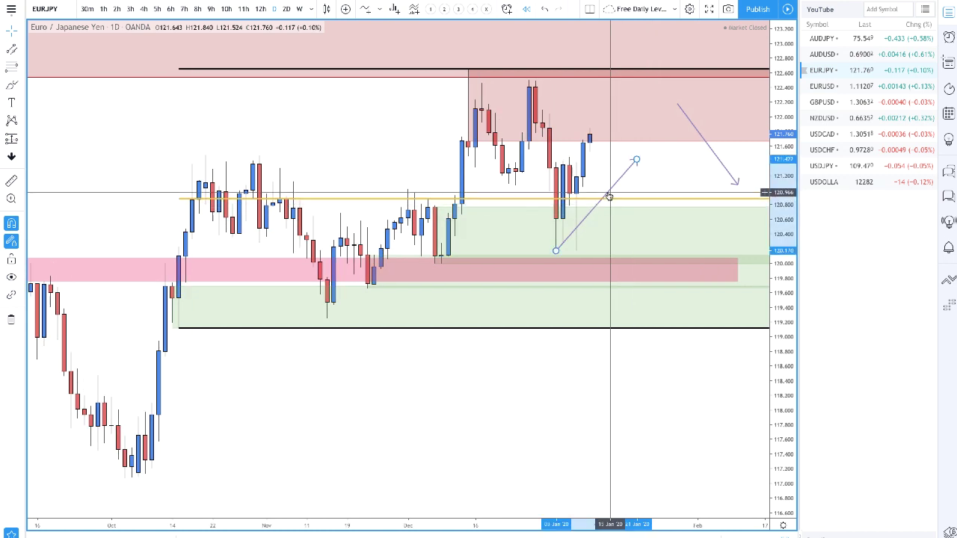
{"action": "key", "text": "Delete"}
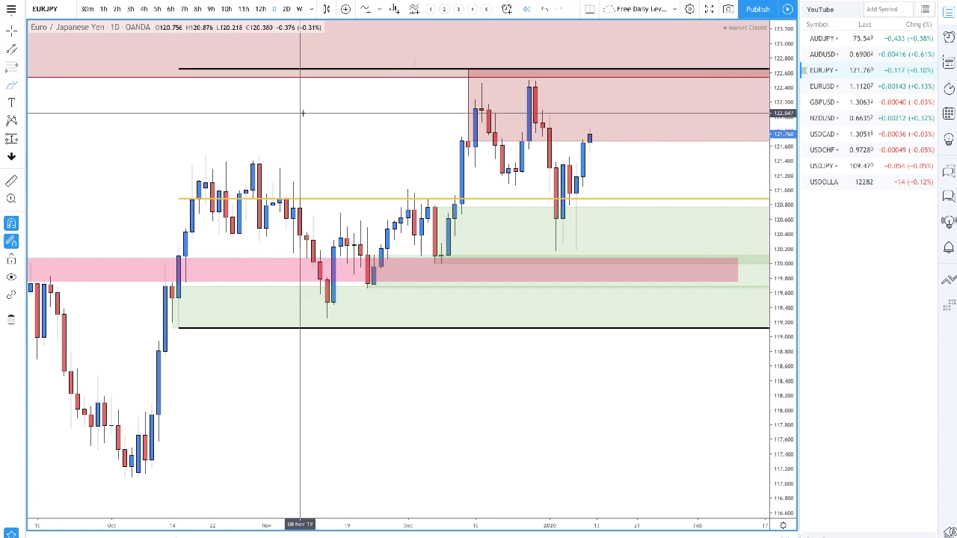
Sketch a curve rising from the last candle into the red zone with a downward hook and arrowhead.
{"action": "mouse_move", "coordinate": [589, 136]}
{"action": "left_mouse_down"}
{"action": "mouse_move", "coordinate": [616, 80]}
{"action": "mouse_move", "coordinate": [658, 112]}
{"action": "mouse_move", "coordinate": [652, 135]}
{"action": "mouse_move", "coordinate": [689, 140]}
{"action": "left_mouse_up"}
{"action": "left_click_drag", "start_coordinate": [646, 53], "coordinate": [704, 81]}
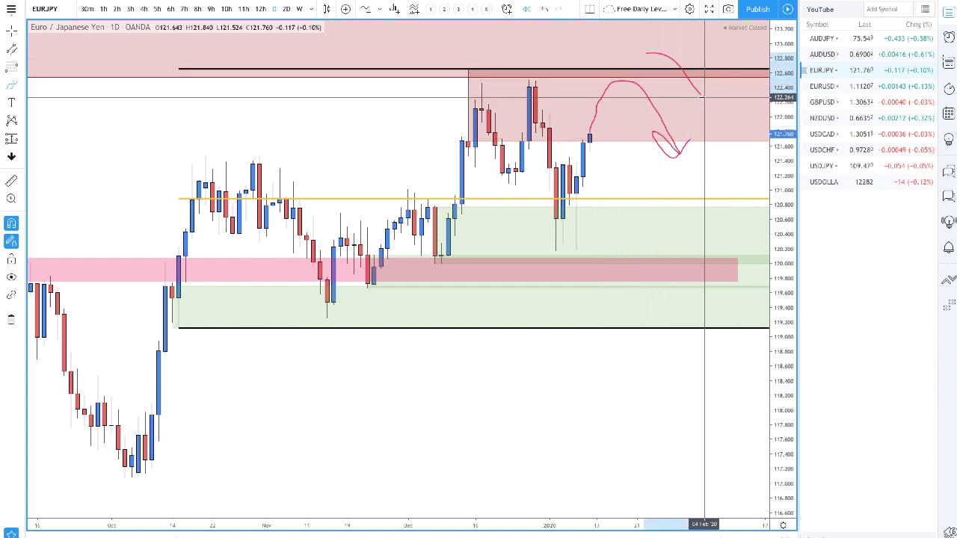
{"action": "scroll", "coordinate": [468, 69], "scroll_direction": "down", "scroll_amount": 6}
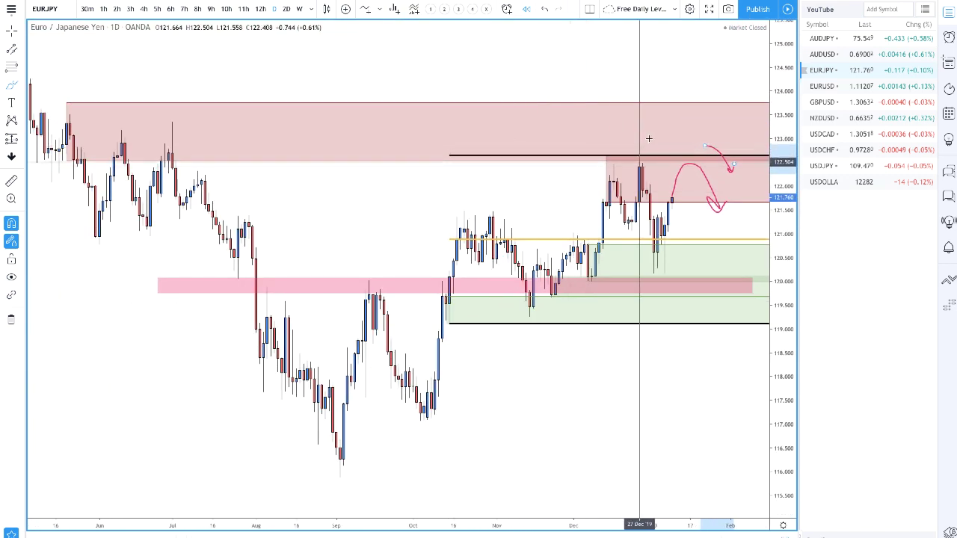
{"action": "mouse_move", "coordinate": [691, 126]}
{"action": "left_mouse_down"}
{"action": "mouse_move", "coordinate": [681, 152]}
{"action": "mouse_move", "coordinate": [679, 123]}
{"action": "left_mouse_up"}
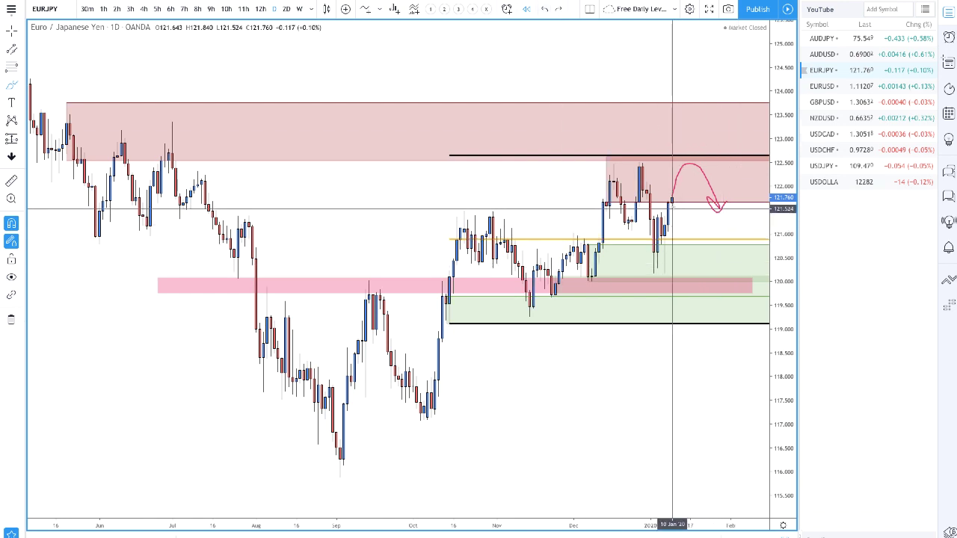
Try alternative drop sketches and circle the wicks at the green zone, then erase those lower curves.
{"action": "mouse_move", "coordinate": [672, 209]}
{"action": "left_mouse_down"}
{"action": "mouse_move", "coordinate": [693, 280]}
{"action": "mouse_move", "coordinate": [672, 269]}
{"action": "left_mouse_up"}
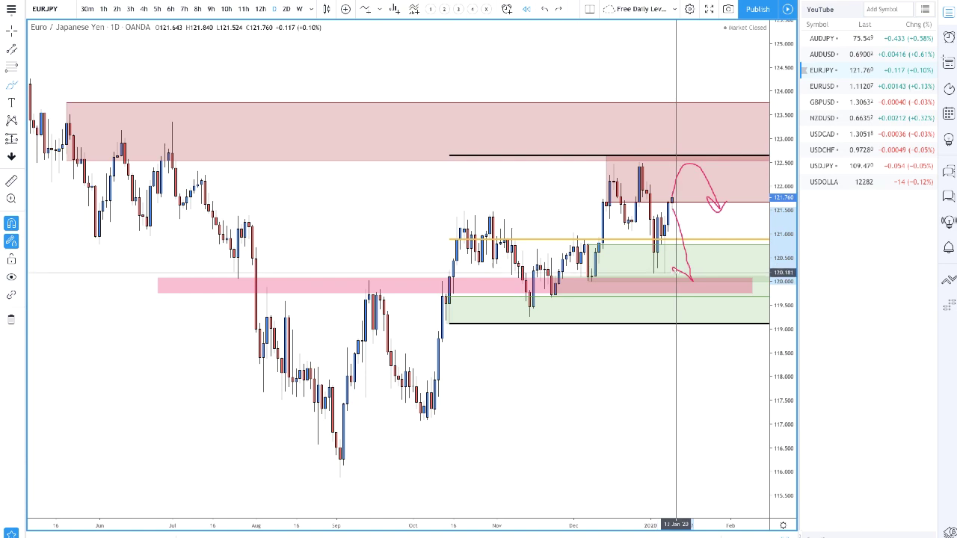
{"action": "scroll", "coordinate": [670, 261], "scroll_direction": "up", "scroll_amount": 4}
{"action": "scroll", "coordinate": [634, 239], "scroll_direction": "up", "scroll_amount": 3}
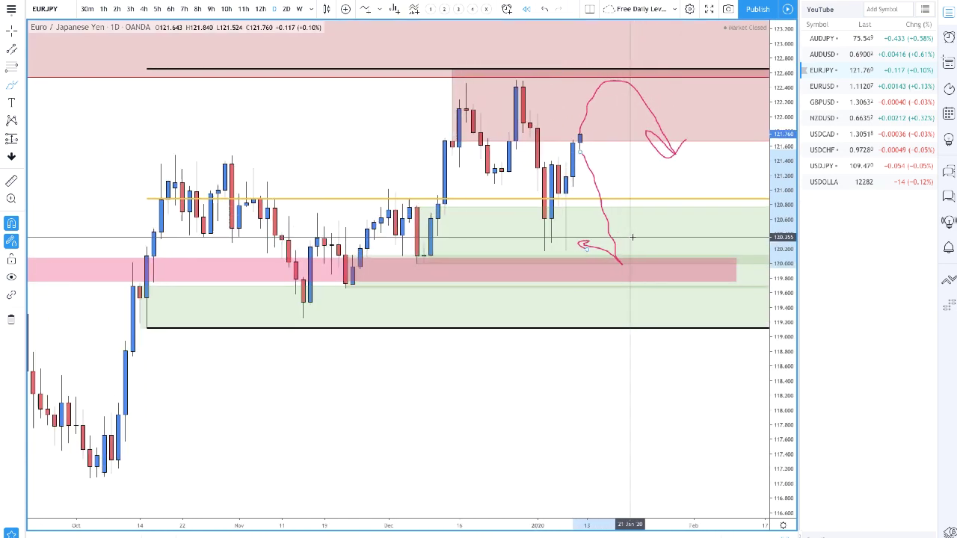
{"action": "left_click", "coordinate": [589, 192]}
{"action": "key", "text": "Delete"}
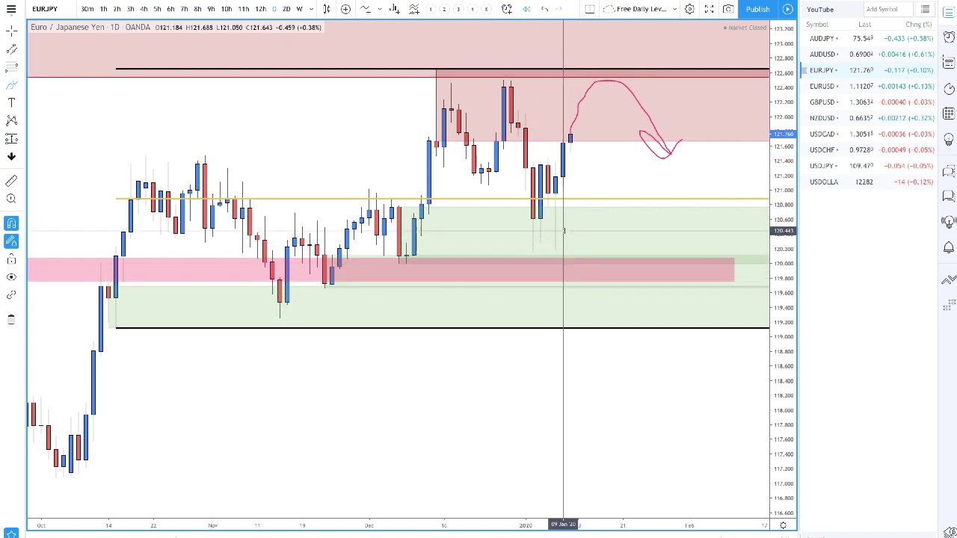
{"action": "mouse_move", "coordinate": [564, 231]}
{"action": "left_mouse_down"}
{"action": "mouse_move", "coordinate": [557, 256]}
{"action": "mouse_move", "coordinate": [578, 237]}
{"action": "mouse_move", "coordinate": [564, 252]}
{"action": "left_mouse_up"}
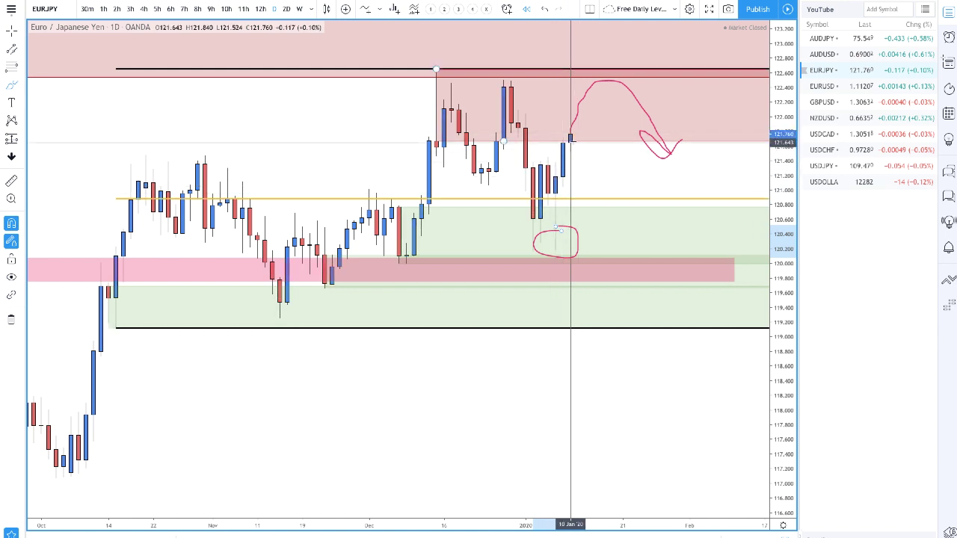
{"action": "mouse_move", "coordinate": [571, 139]}
{"action": "left_mouse_down"}
{"action": "mouse_move", "coordinate": [630, 187]}
{"action": "mouse_move", "coordinate": [641, 243]}
{"action": "mouse_move", "coordinate": [652, 248]}
{"action": "mouse_move", "coordinate": [683, 218]}
{"action": "mouse_move", "coordinate": [689, 224]}
{"action": "left_mouse_up"}
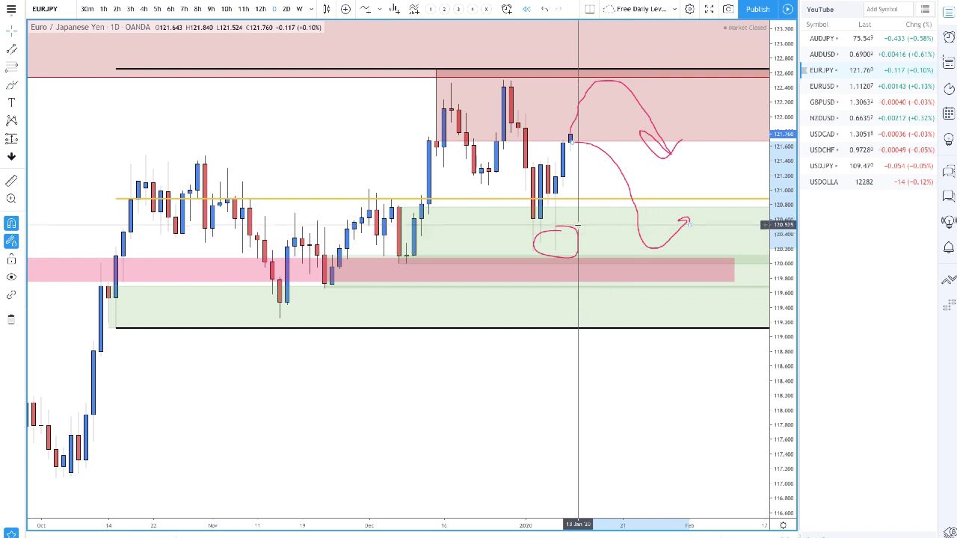
{"action": "left_click", "coordinate": [620, 174]}
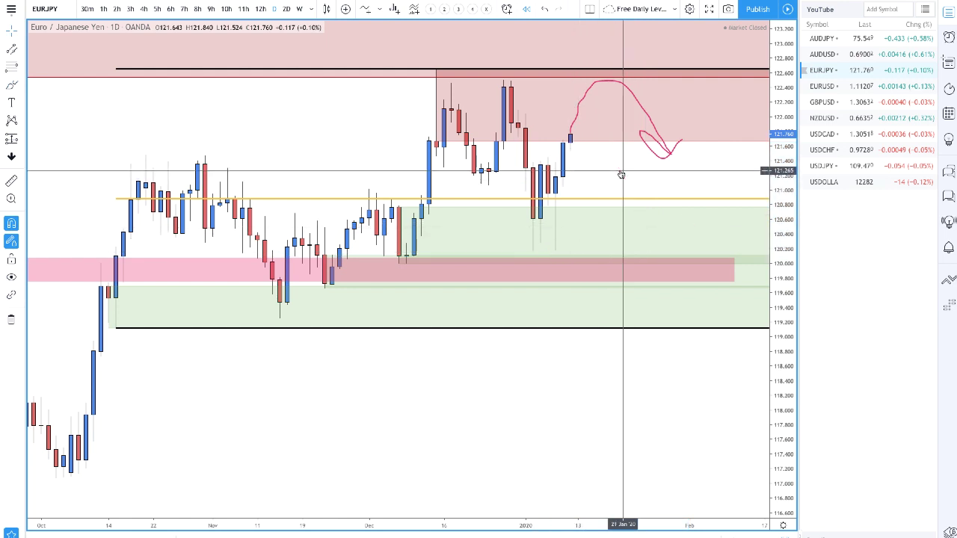
Delete the EURJPY curve, then the AUDUSD rising projection lines, keeping only the falling arrow.
{"action": "left_click", "coordinate": [587, 100]}
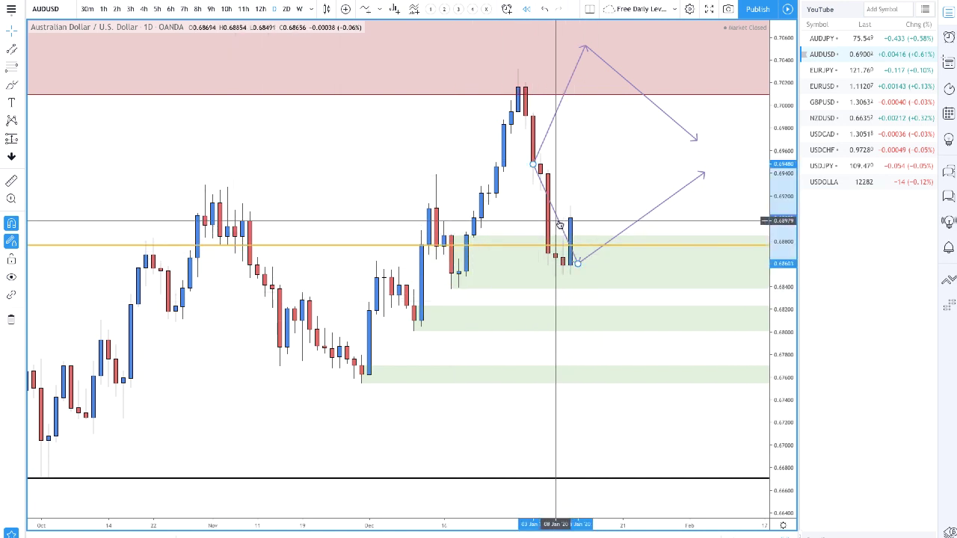
{"action": "key", "text": "Delete"}
{"action": "left_click", "coordinate": [636, 224]}
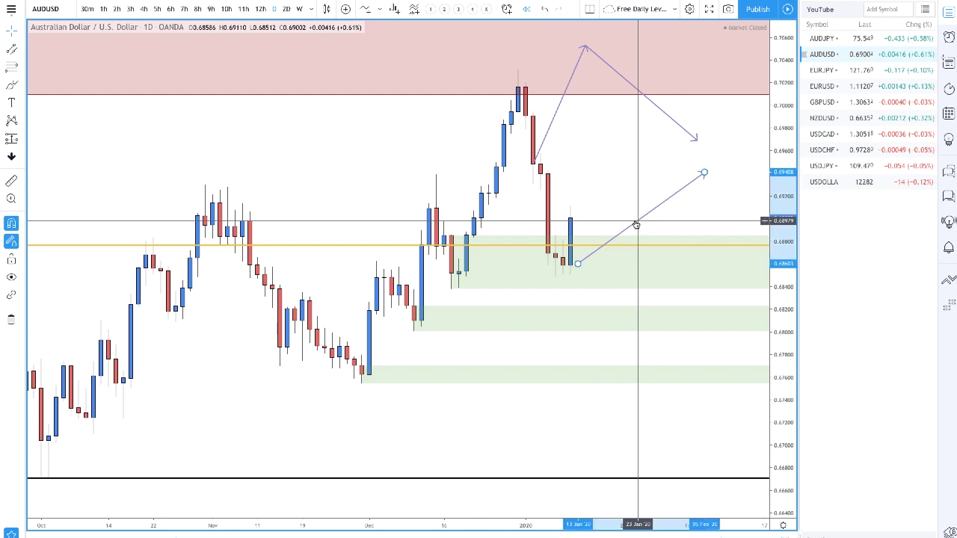
{"action": "key", "text": "Delete"}
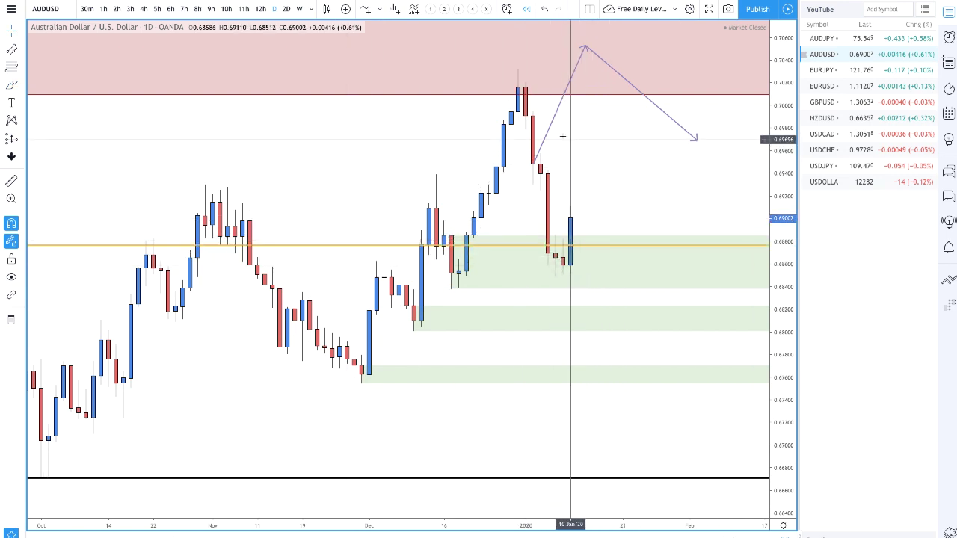
{"action": "left_click", "coordinate": [548, 135]}
{"action": "key", "text": "Delete"}
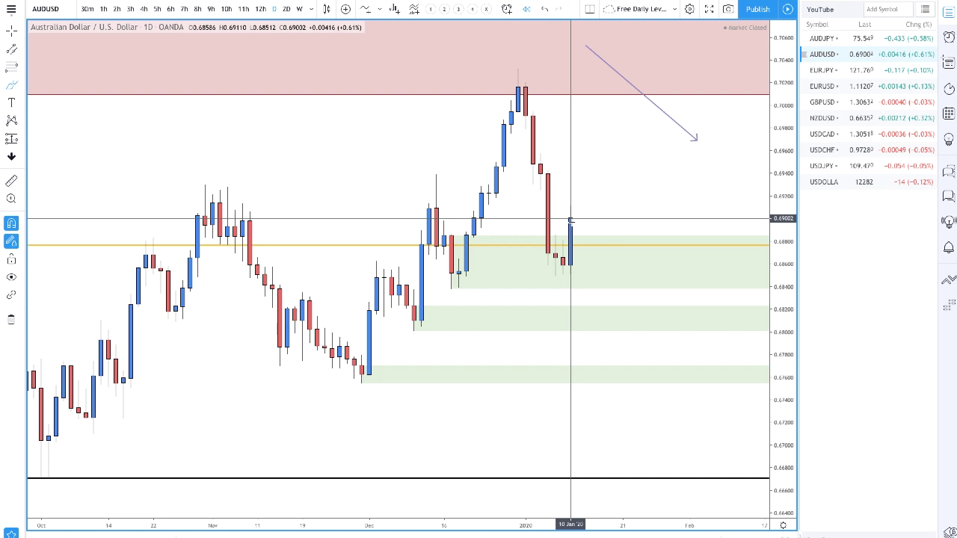
{"action": "left_click", "coordinate": [106, 10]}
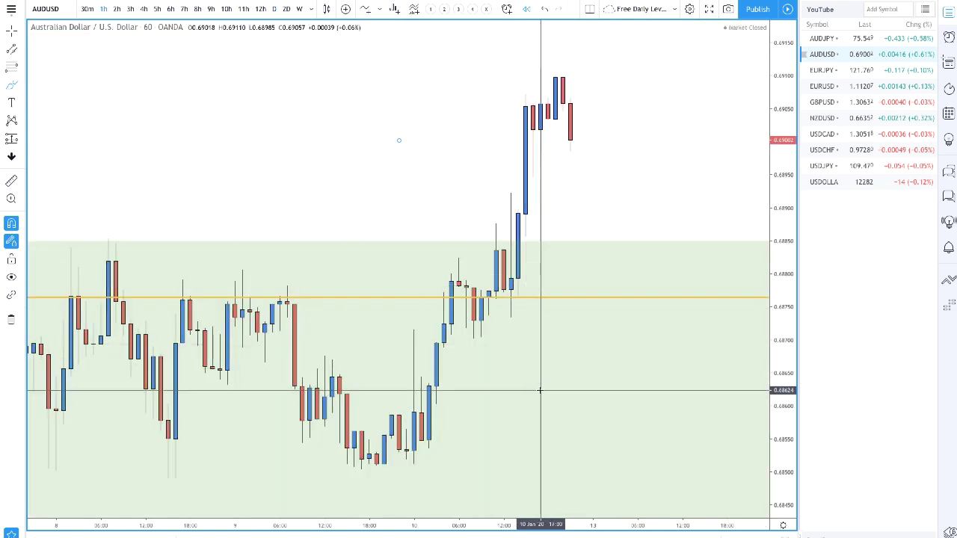
{"action": "scroll", "coordinate": [541, 385], "scroll_direction": "up", "scroll_amount": 3}
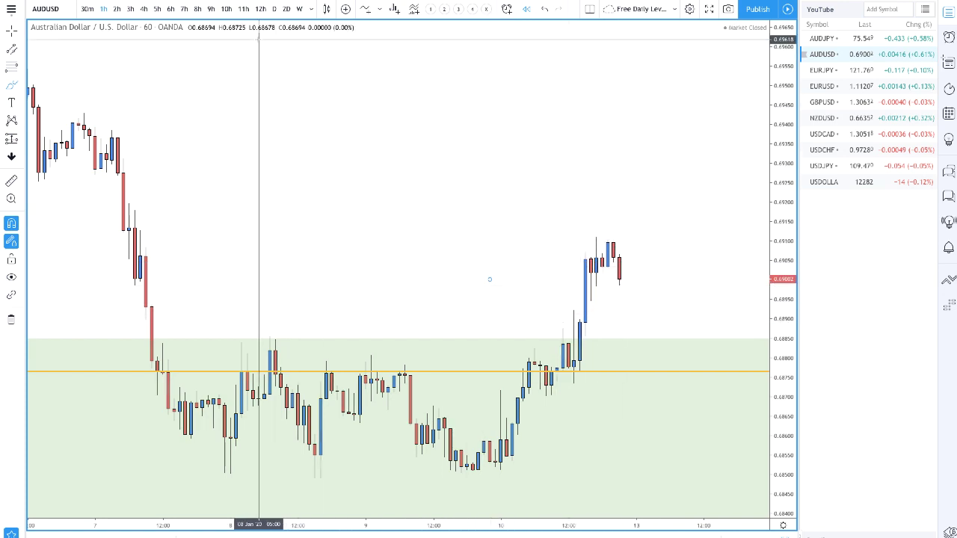
{"action": "left_click", "coordinate": [274, 9]}
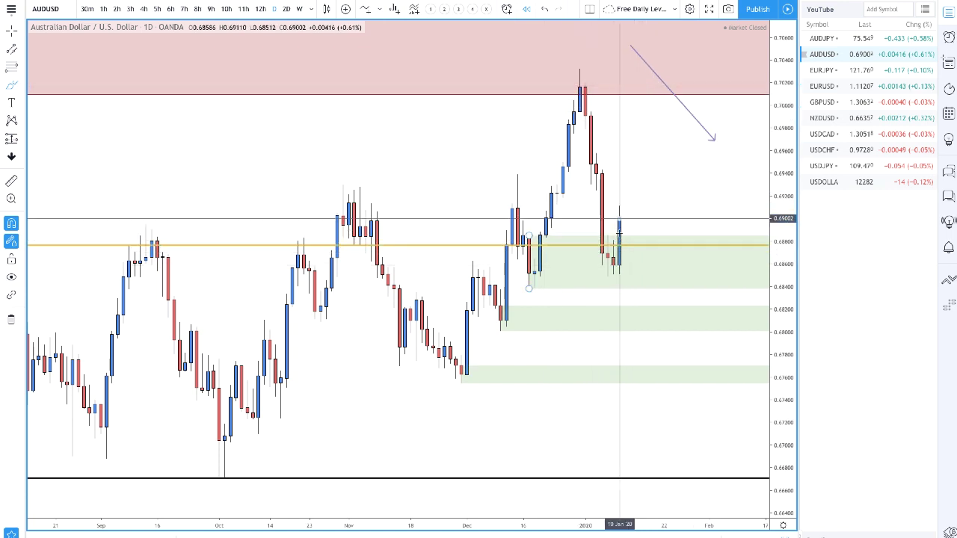
Remove a trial freehand stroke and the falling blue arrow from the AUDUSD chart.
{"action": "left_click", "coordinate": [11, 89]}
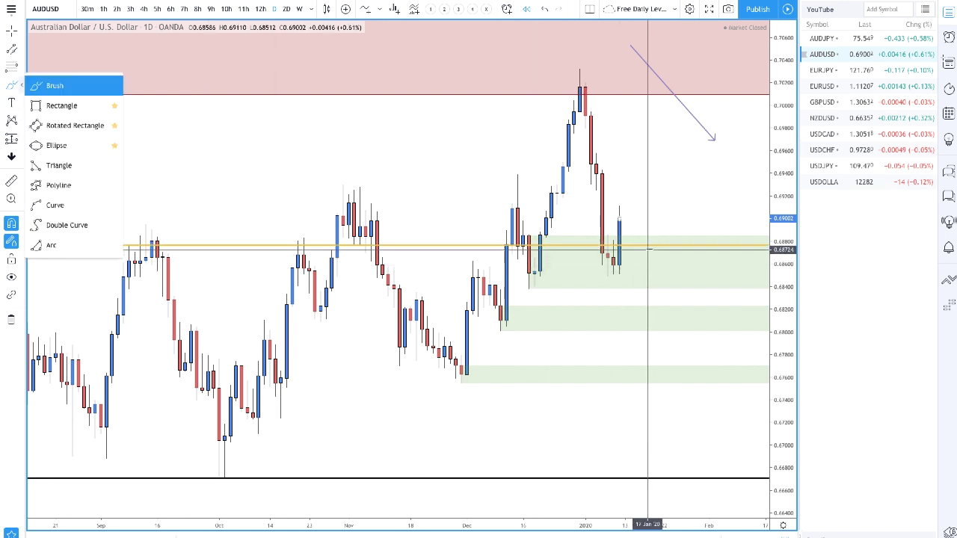
{"action": "mouse_move", "coordinate": [621, 219]}
{"action": "left_mouse_down"}
{"action": "mouse_move", "coordinate": [645, 247]}
{"action": "mouse_move", "coordinate": [683, 241]}
{"action": "mouse_move", "coordinate": [733, 129]}
{"action": "mouse_move", "coordinate": [739, 166]}
{"action": "left_mouse_up"}
{"action": "key", "text": "ctrl+z"}
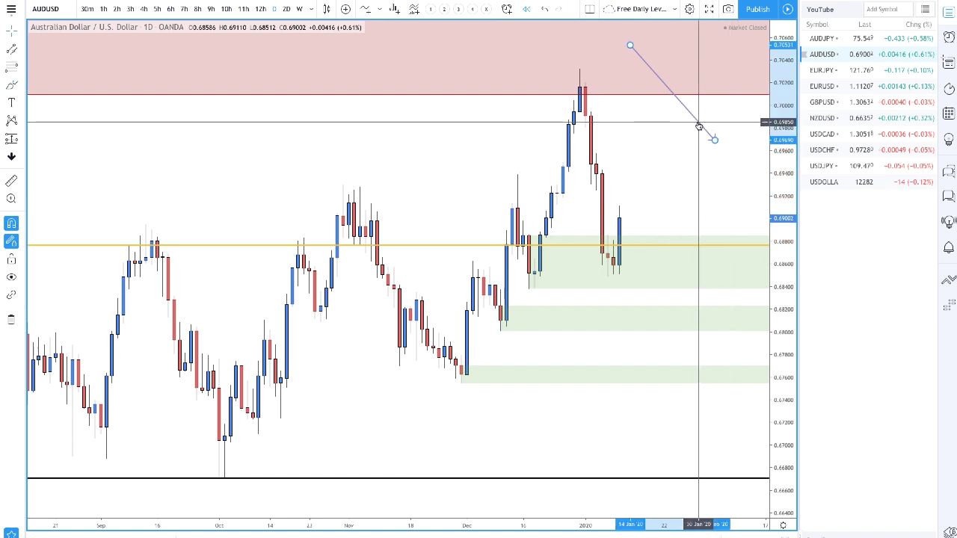
{"action": "key", "text": "ctrl+z"}
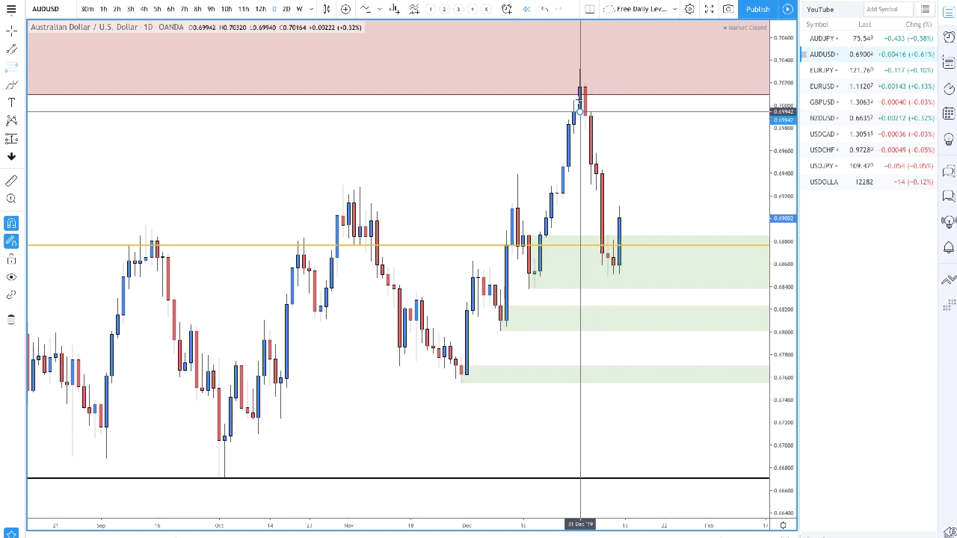
Mark a supply zone at the late-December high and sketch a rise from the green zone into it.
{"action": "left_click_drag", "start_coordinate": [580, 111], "coordinate": [579, 71]}
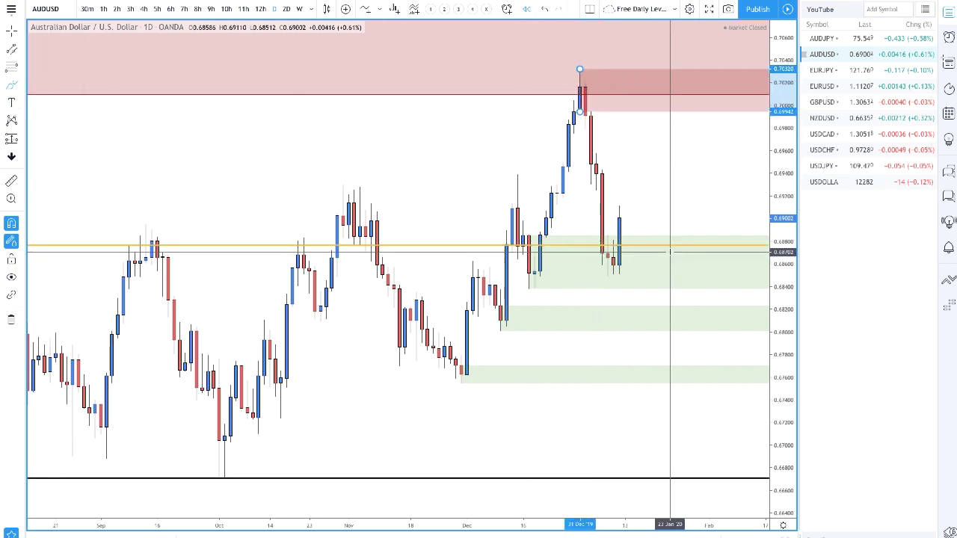
{"action": "mouse_move", "coordinate": [625, 216]}
{"action": "left_mouse_down"}
{"action": "mouse_move", "coordinate": [658, 101]}
{"action": "mouse_move", "coordinate": [719, 158]}
{"action": "mouse_move", "coordinate": [720, 133]}
{"action": "left_mouse_up"}
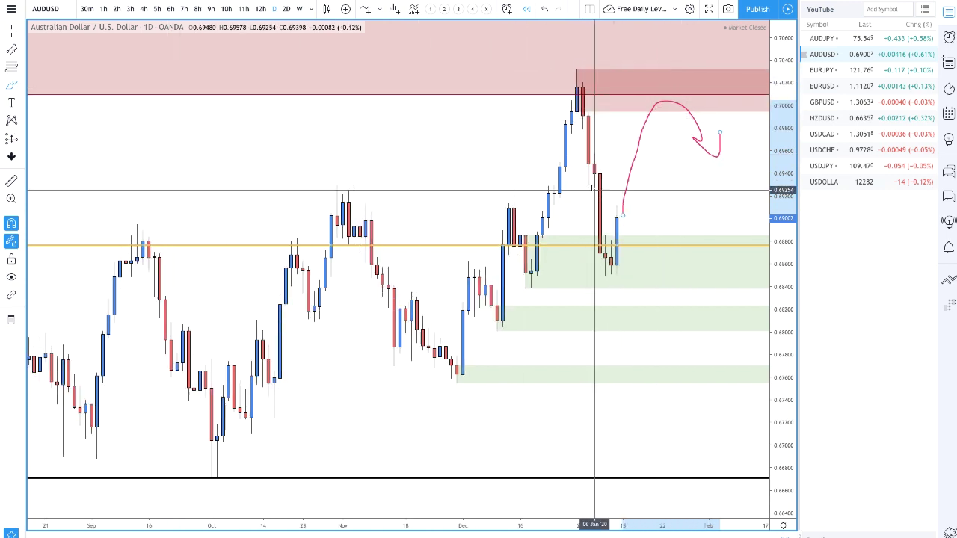
{"action": "scroll", "coordinate": [602, 143], "scroll_direction": "up", "scroll_amount": 3}
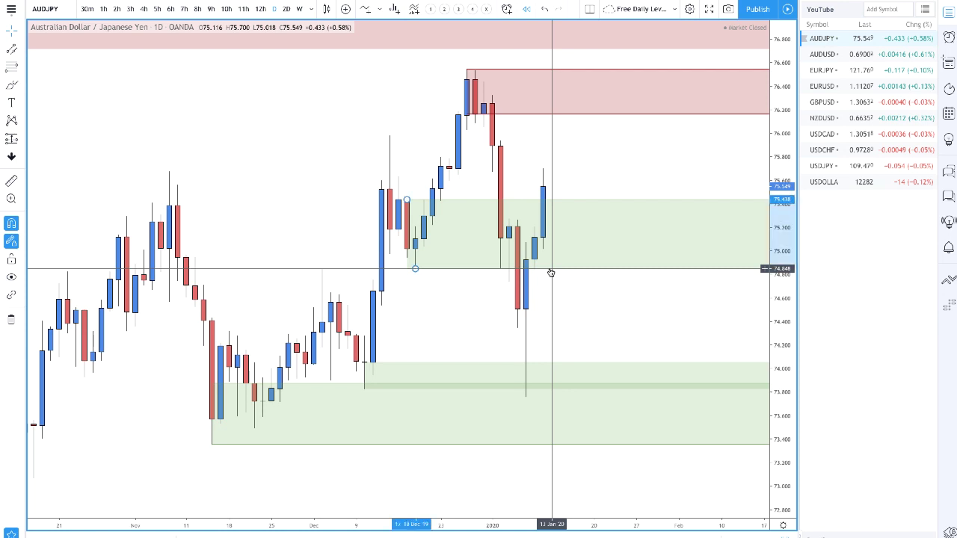
Delete the upper green zone and draw a DEMAND-styled rectangle from the 07 Jan candle to its low.
{"action": "key", "text": "Delete"}
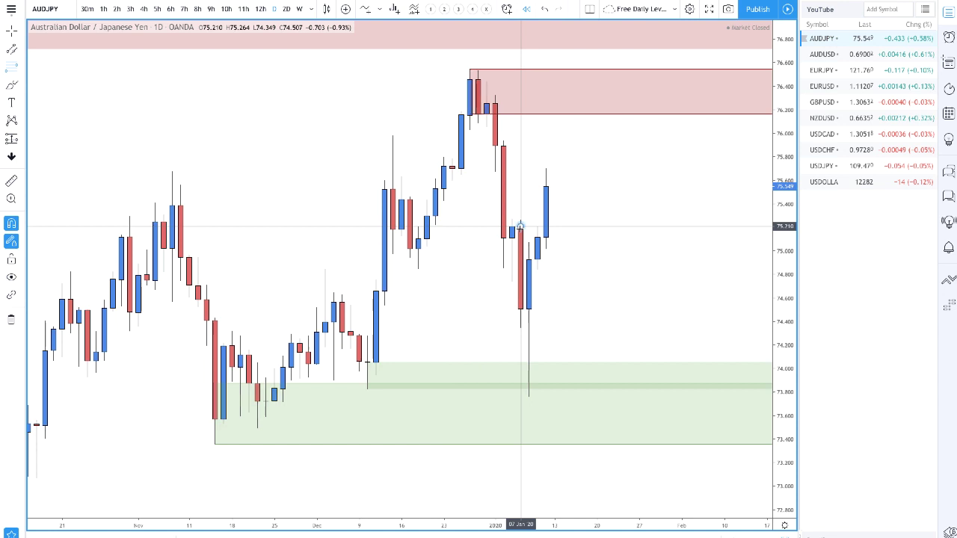
{"action": "mouse_move", "coordinate": [520, 226]}
{"action": "left_mouse_down"}
{"action": "mouse_move", "coordinate": [555, 374]}
{"action": "mouse_move", "coordinate": [530, 397]}
{"action": "left_mouse_up"}
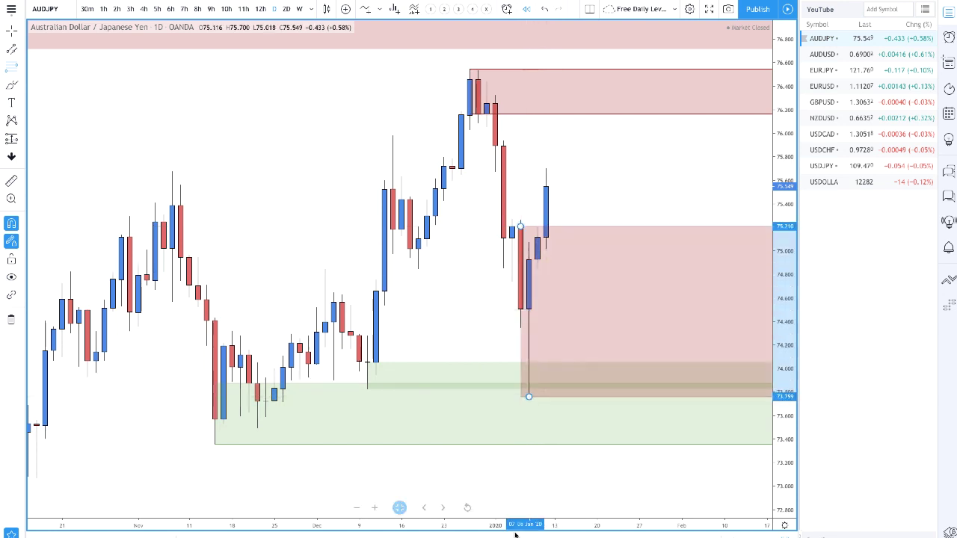
{"action": "left_click", "coordinate": [399, 508]}
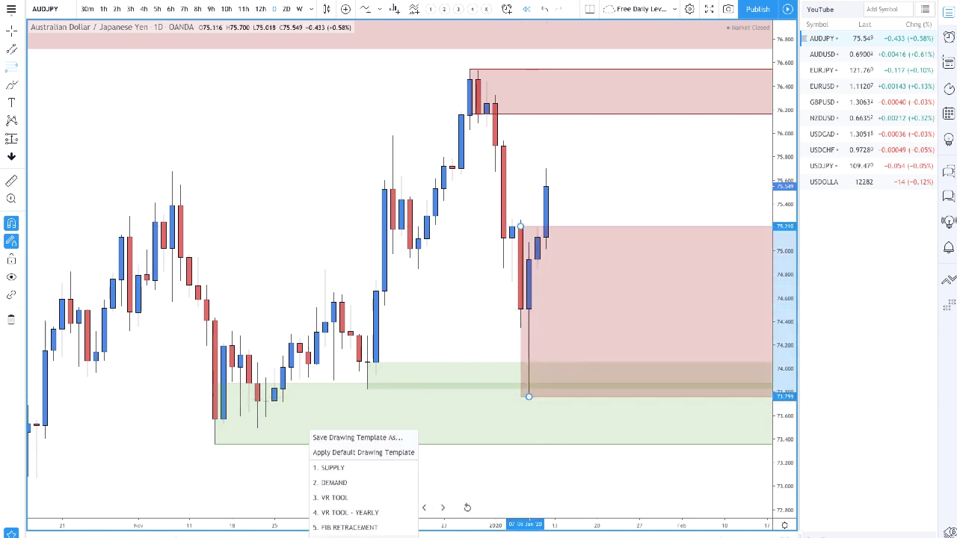
{"action": "left_click", "coordinate": [333, 483]}
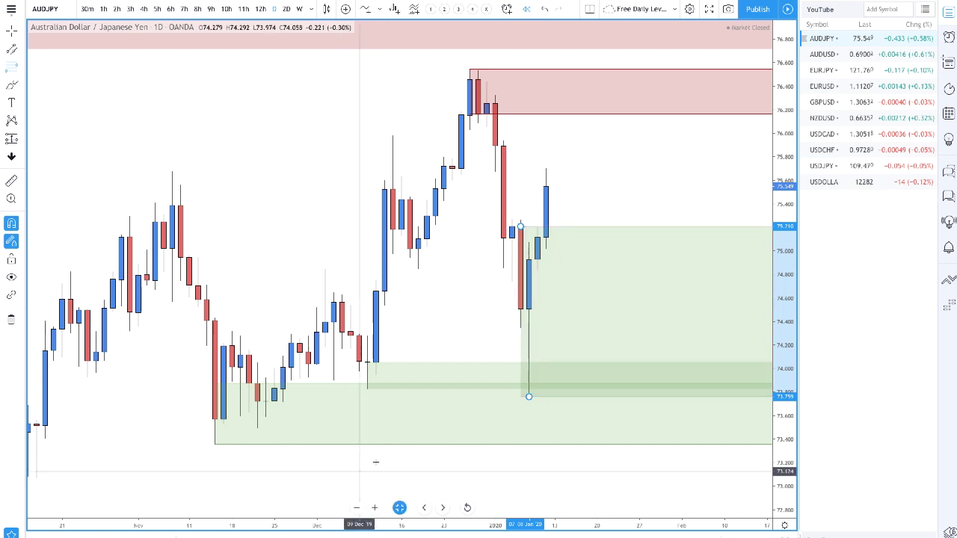
Remove the thin lower green demand zone.
{"action": "left_click", "coordinate": [451, 364]}
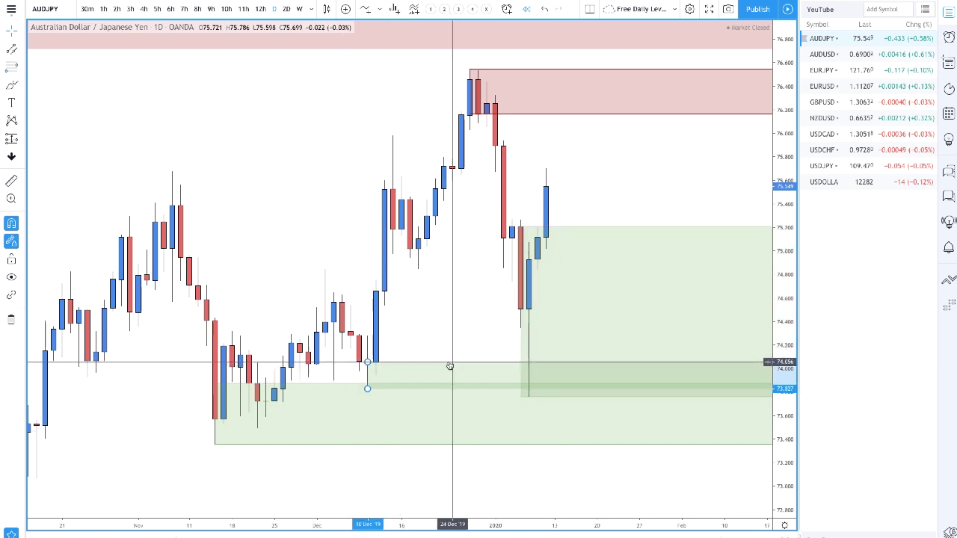
{"action": "key", "text": "Delete"}
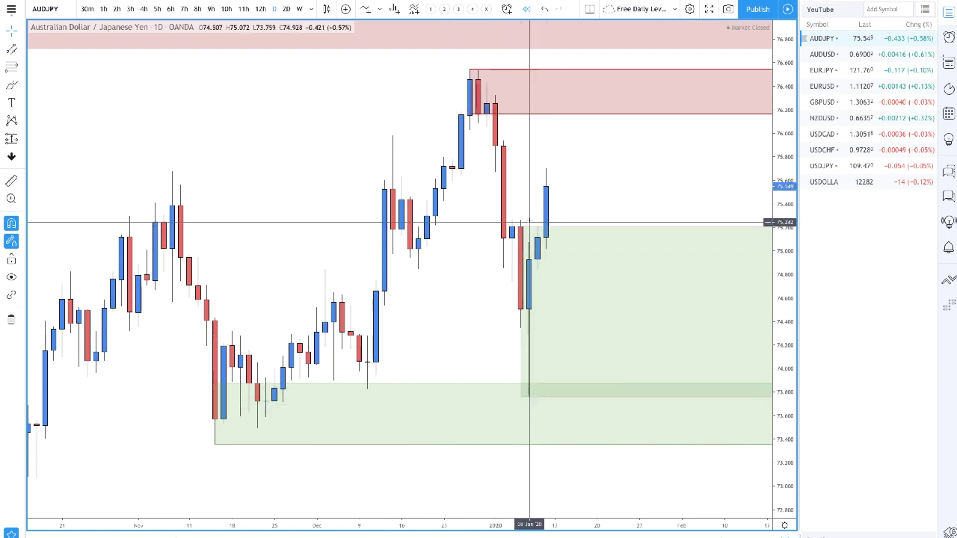
{"action": "scroll", "coordinate": [529, 222], "scroll_direction": "down", "scroll_amount": 3}
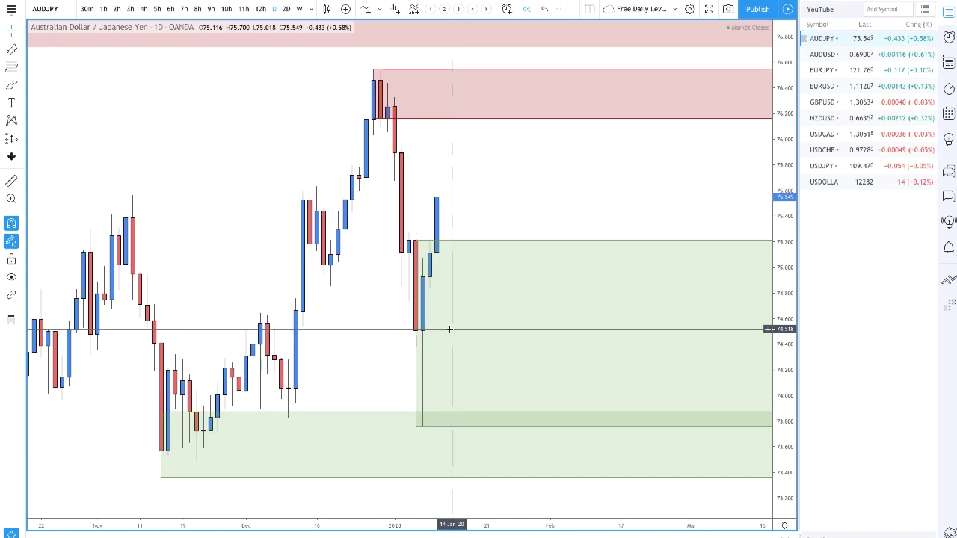
{"action": "scroll", "coordinate": [415, 329], "scroll_direction": "down", "scroll_amount": 5}
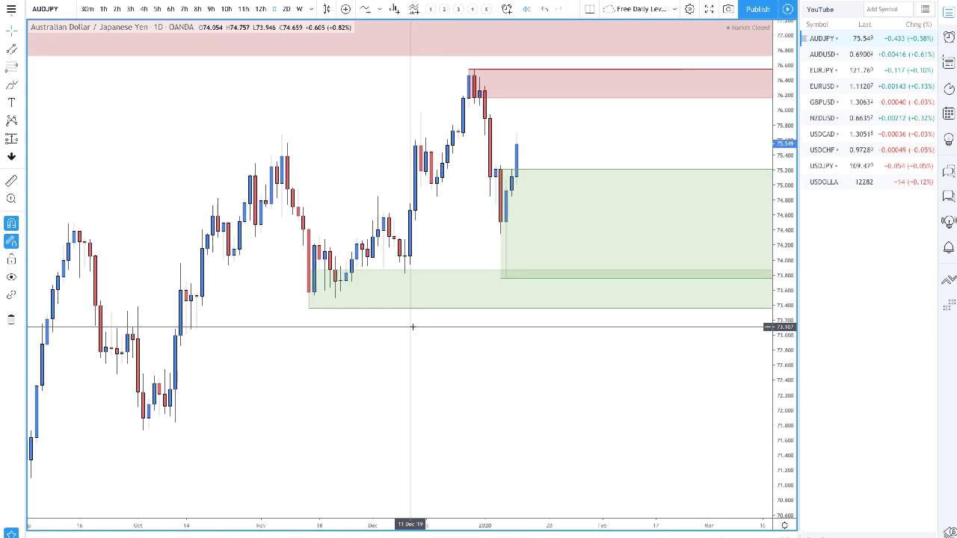
{"action": "scroll", "coordinate": [413, 327], "scroll_direction": "down", "scroll_amount": 2}
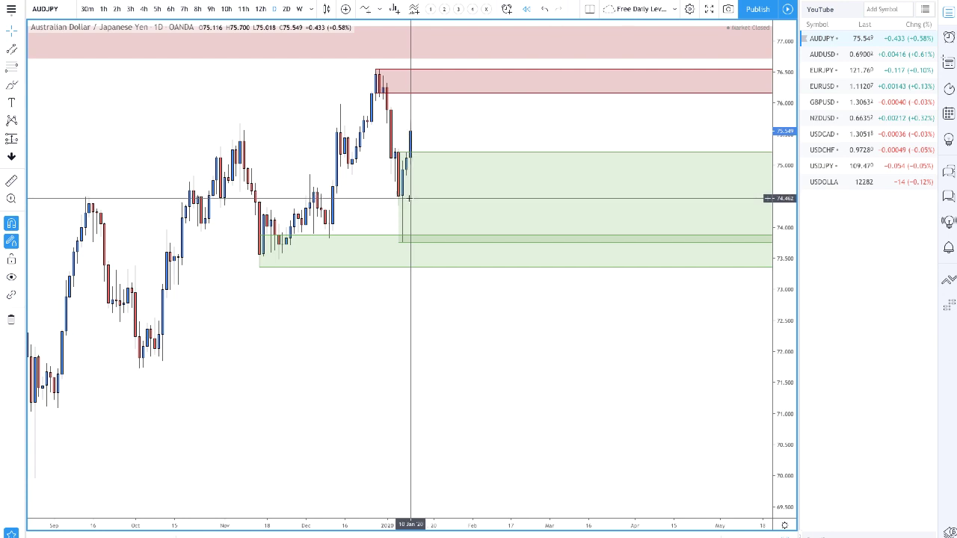
{"action": "left_click", "coordinate": [22, 87]}
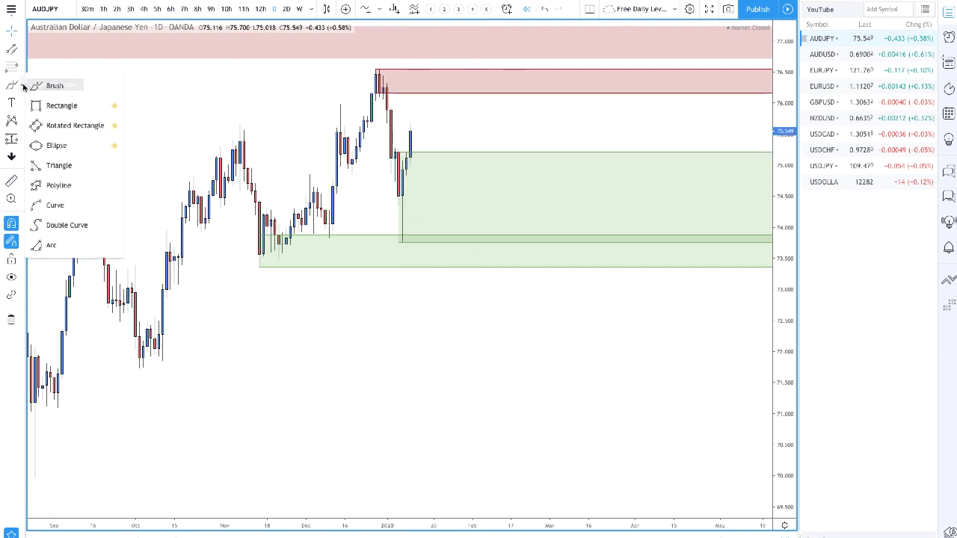
Draw a pink rectangle at about 74.4–74.7 from September's high past the latest candles.
{"action": "left_click", "coordinate": [51, 106]}
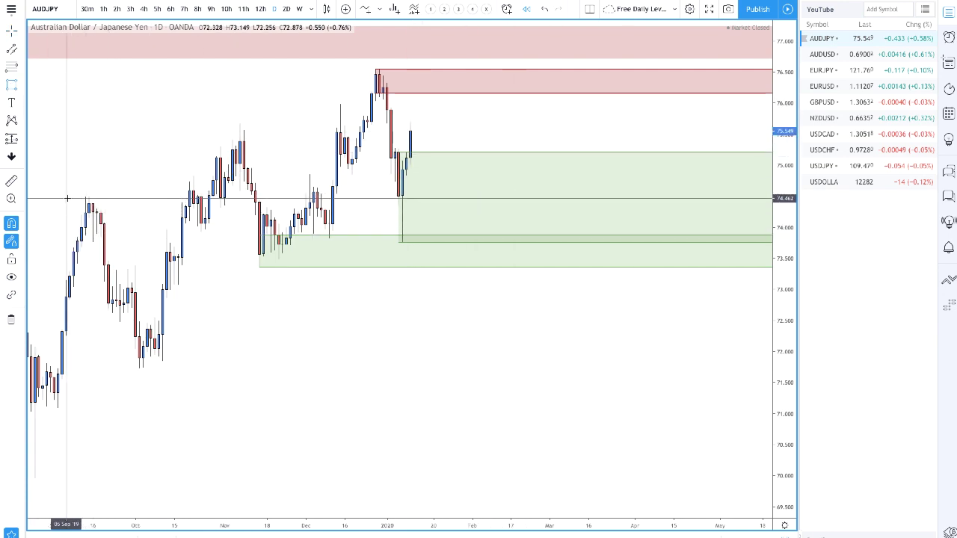
{"action": "left_click_drag", "start_coordinate": [54, 184], "coordinate": [666, 202]}
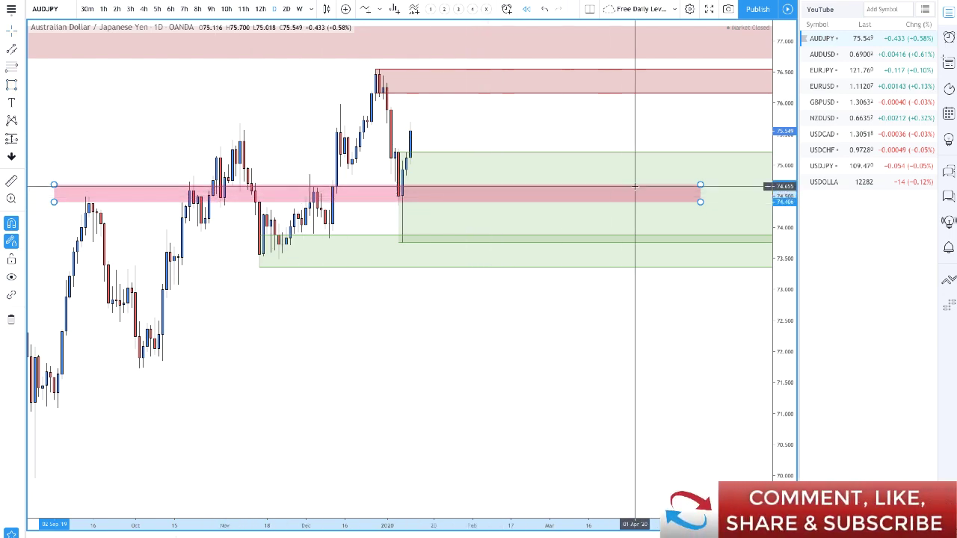
{"action": "scroll", "coordinate": [136, 207], "scroll_direction": "down", "scroll_amount": 5}
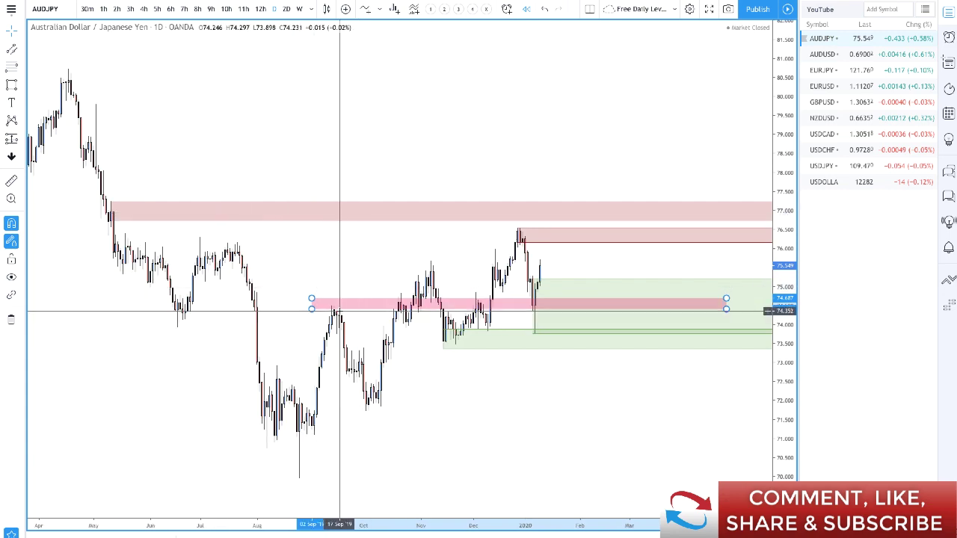
{"action": "scroll", "coordinate": [340, 311], "scroll_direction": "up", "scroll_amount": 2}
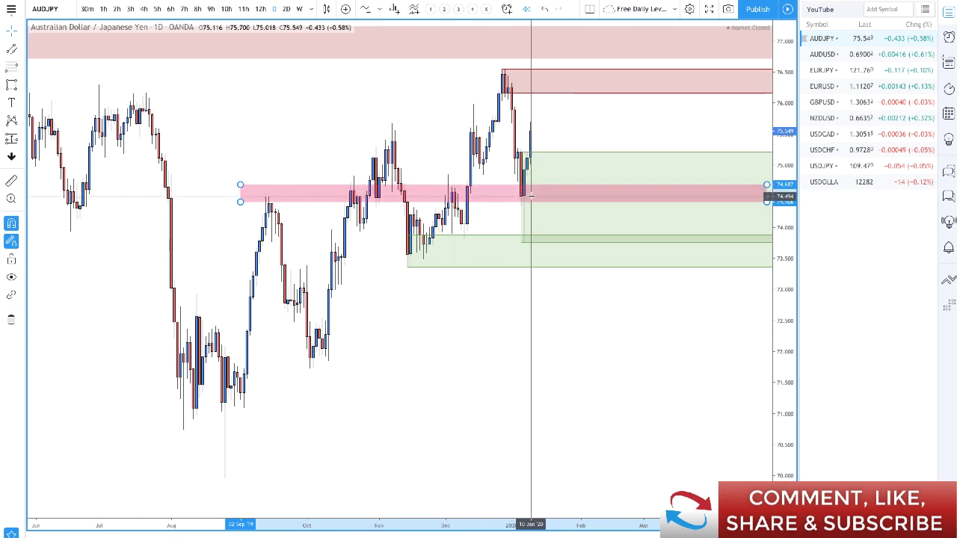
{"action": "scroll", "coordinate": [531, 194], "scroll_direction": "up", "scroll_amount": 3}
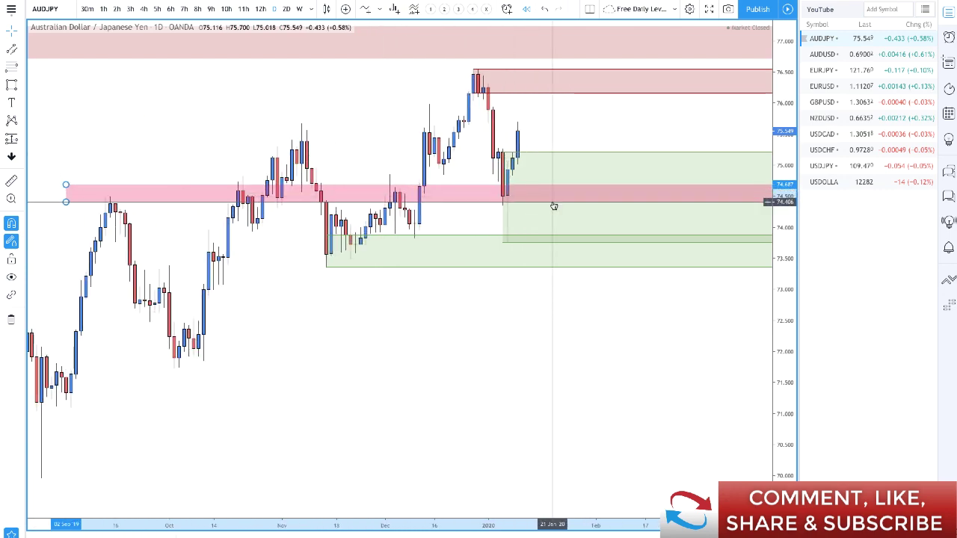
Place a text label beside the latest AUDJPY candle.
{"action": "scroll", "coordinate": [553, 206], "scroll_direction": "up", "scroll_amount": 2}
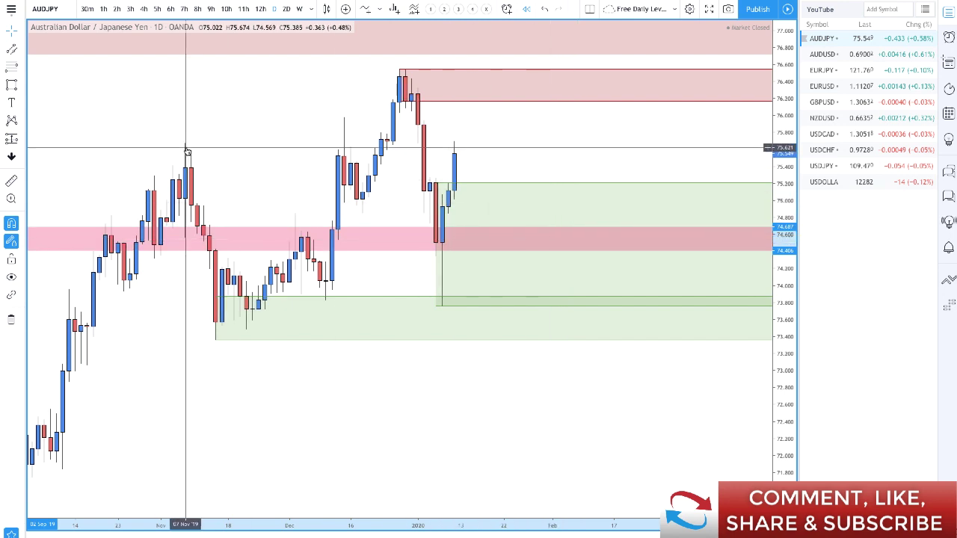
{"action": "left_click", "coordinate": [21, 103]}
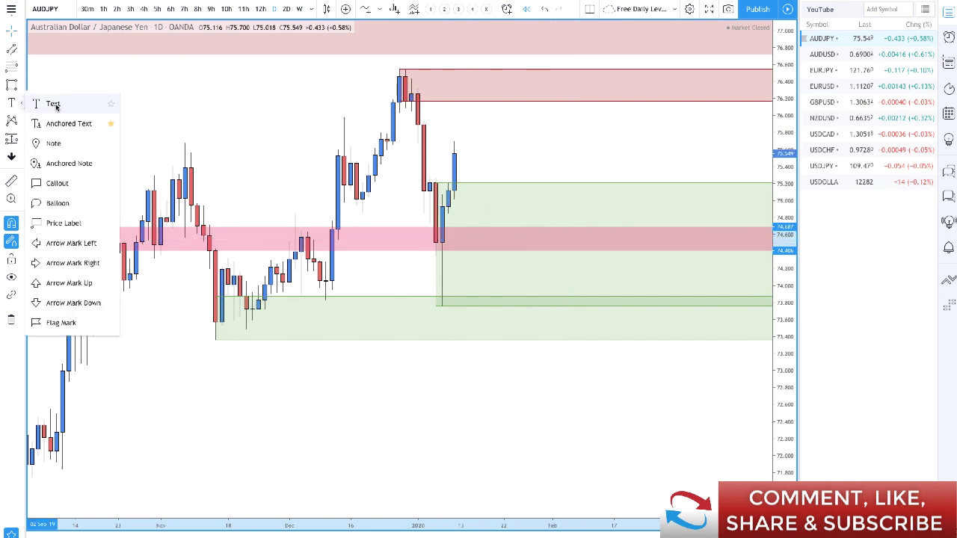
{"action": "left_click", "coordinate": [54, 104]}
{"action": "left_click", "coordinate": [455, 155]}
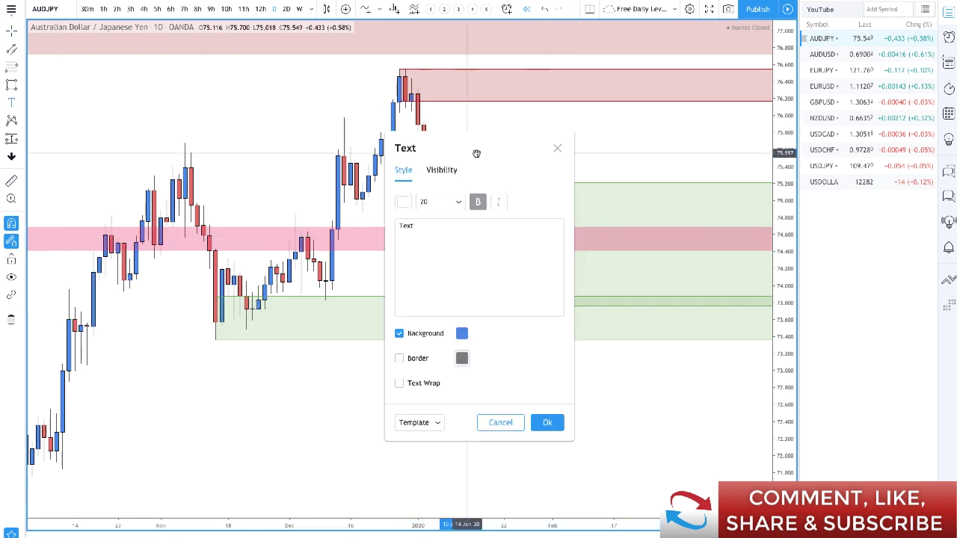
{"action": "left_click", "coordinate": [556, 148]}
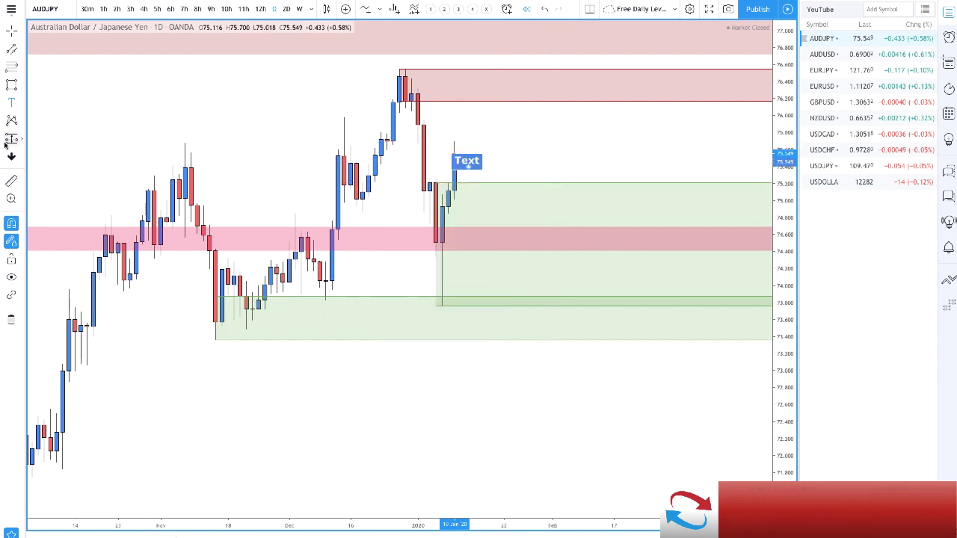
Brush a red projected path from the latest candle dipping into the pink zone, then rising.
{"action": "left_click", "coordinate": [20, 84]}
{"action": "left_click", "coordinate": [55, 85]}
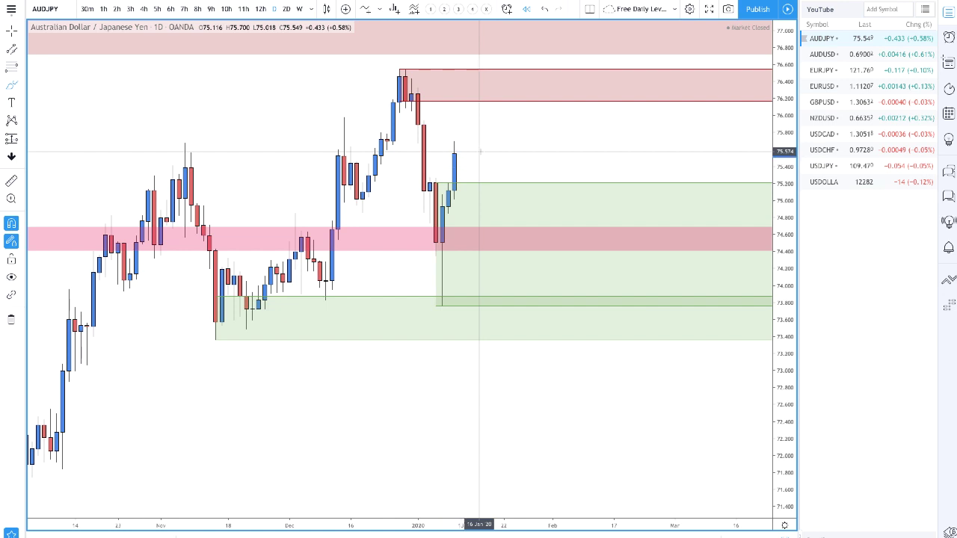
{"action": "mouse_move", "coordinate": [455, 155]}
{"action": "left_mouse_down"}
{"action": "mouse_move", "coordinate": [492, 174]}
{"action": "mouse_move", "coordinate": [515, 235]}
{"action": "mouse_move", "coordinate": [551, 193]}
{"action": "mouse_move", "coordinate": [557, 217]}
{"action": "left_mouse_up"}
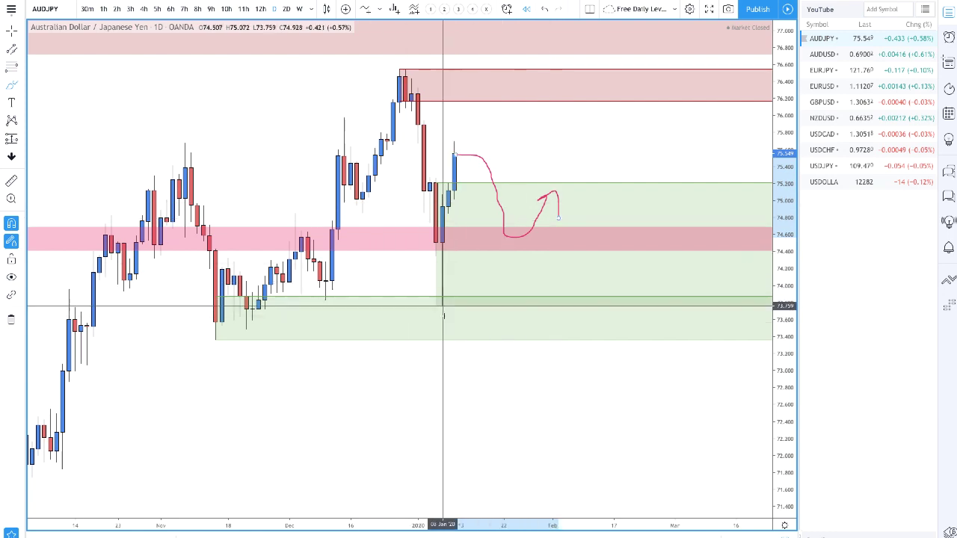
{"action": "left_click", "coordinate": [19, 88]}
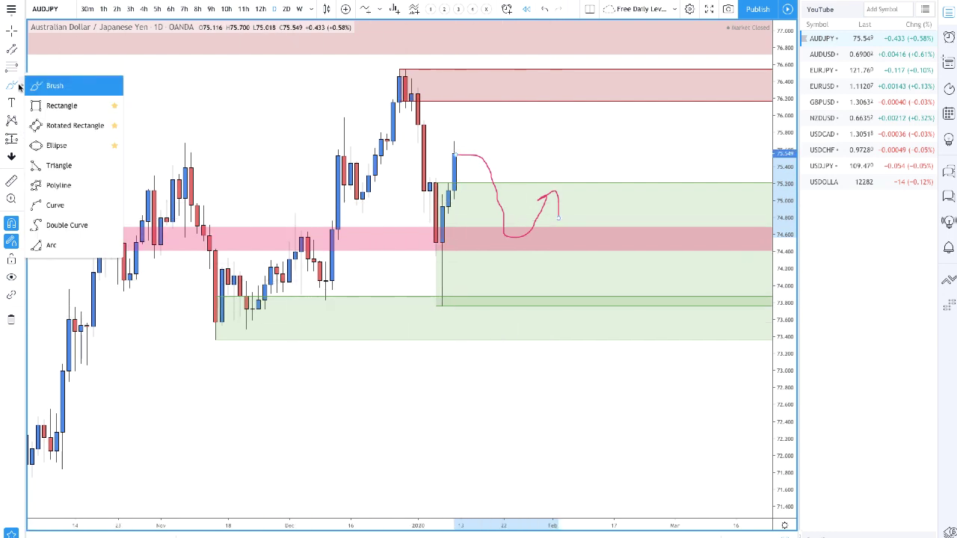
{"action": "left_click", "coordinate": [41, 105]}
{"action": "scroll", "coordinate": [288, 274], "scroll_direction": "down", "scroll_amount": 5}
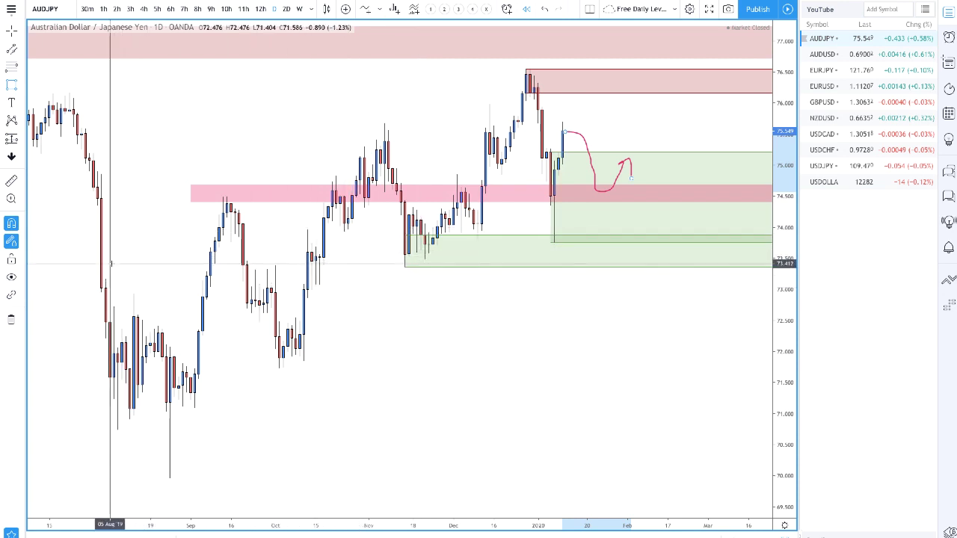
Draw a pink zone near 73.3–73.5 extending to the chart's right edge.
{"action": "left_click", "coordinate": [85, 257]}
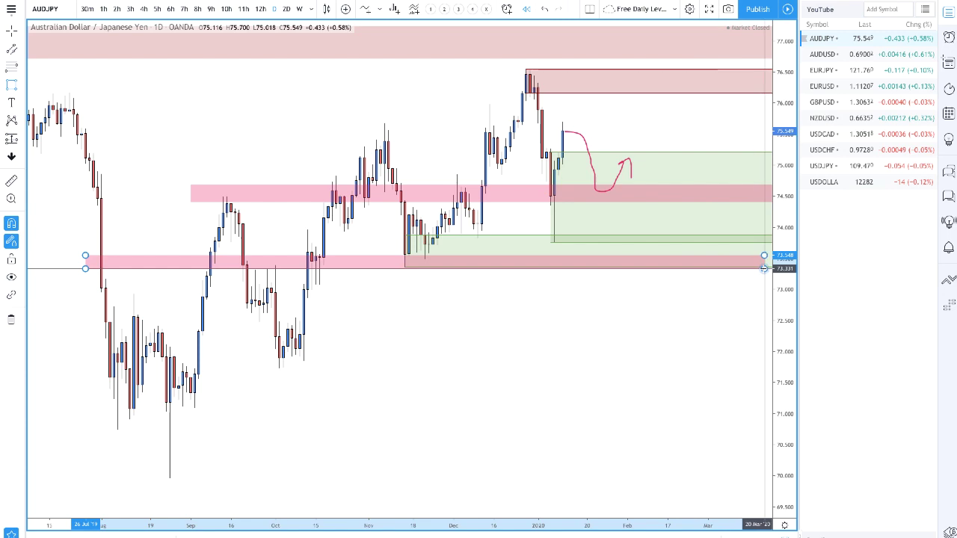
{"action": "left_click", "coordinate": [764, 269]}
{"action": "scroll", "coordinate": [573, 284], "scroll_direction": "down", "scroll_amount": 5}
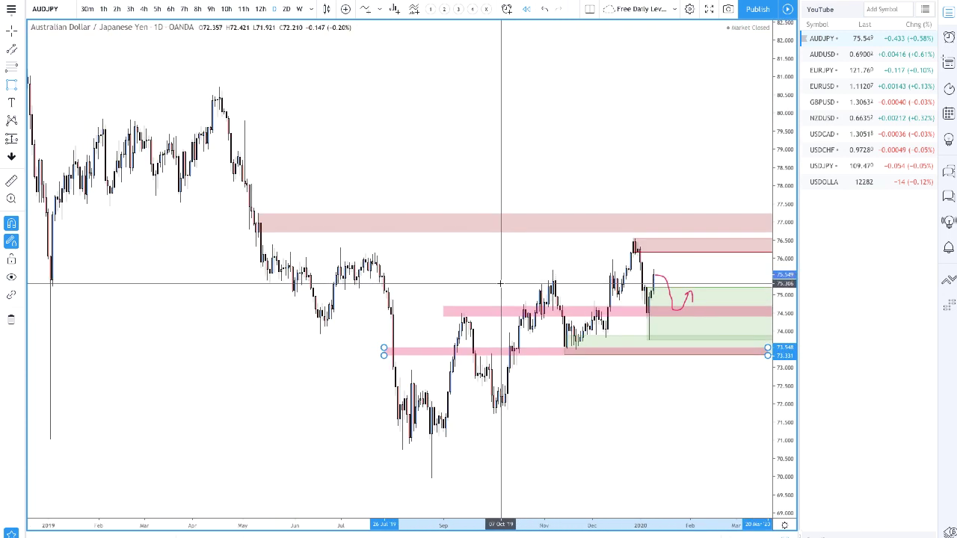
{"action": "scroll", "coordinate": [501, 284], "scroll_direction": "up", "scroll_amount": 6}
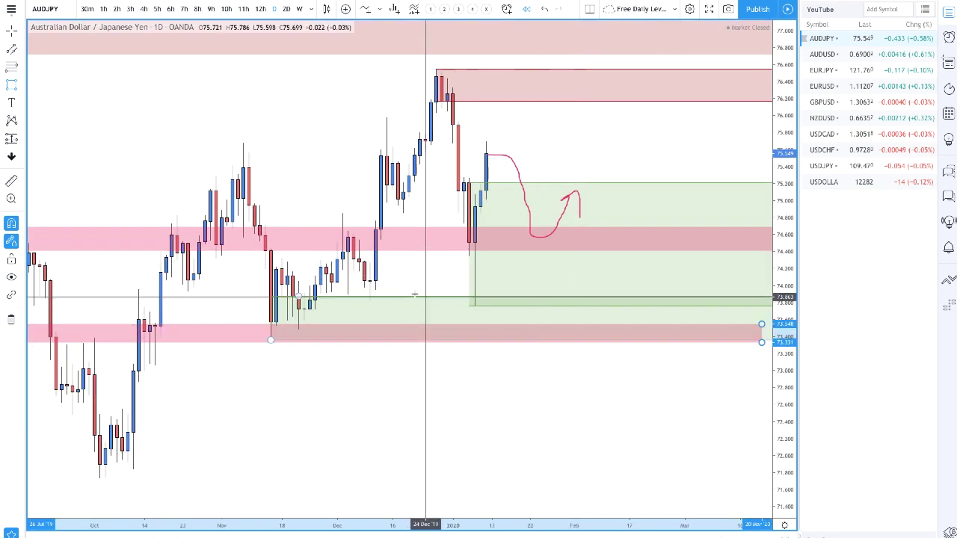
Mark a thin zone at about 73.78–73.90, then switch to 3-hour candles.
{"action": "left_click", "coordinate": [348, 293]}
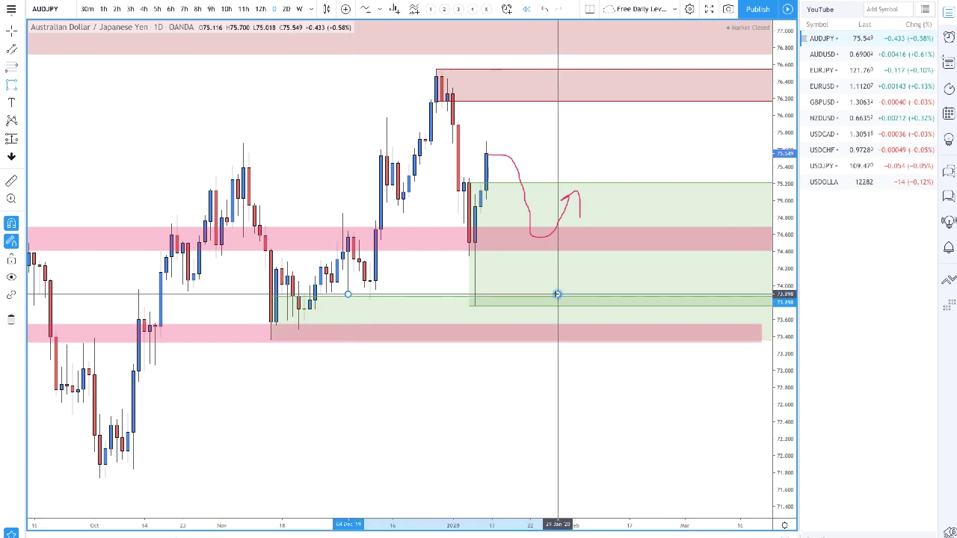
{"action": "left_click", "coordinate": [695, 304]}
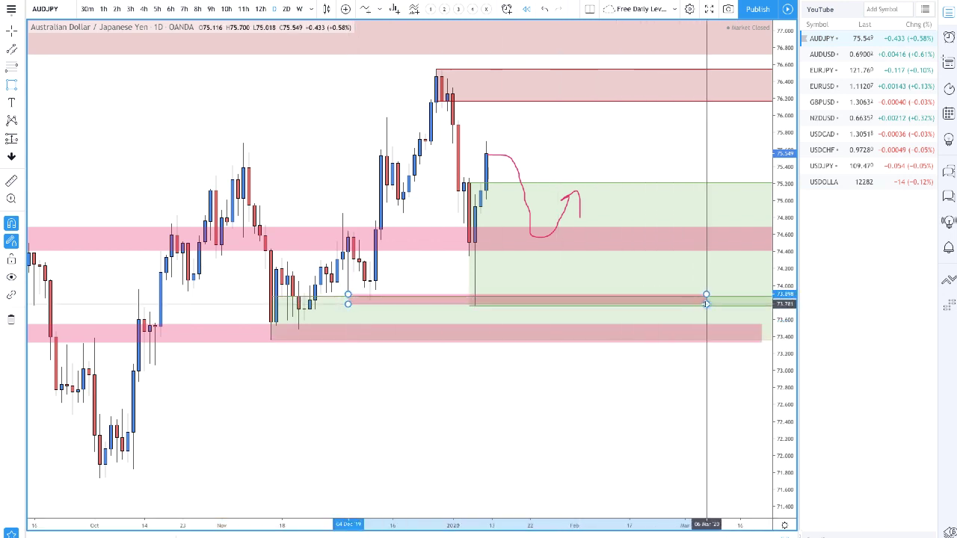
{"action": "left_click", "coordinate": [130, 8]}
{"action": "scroll", "coordinate": [374, 299], "scroll_direction": "up", "scroll_amount": 5}
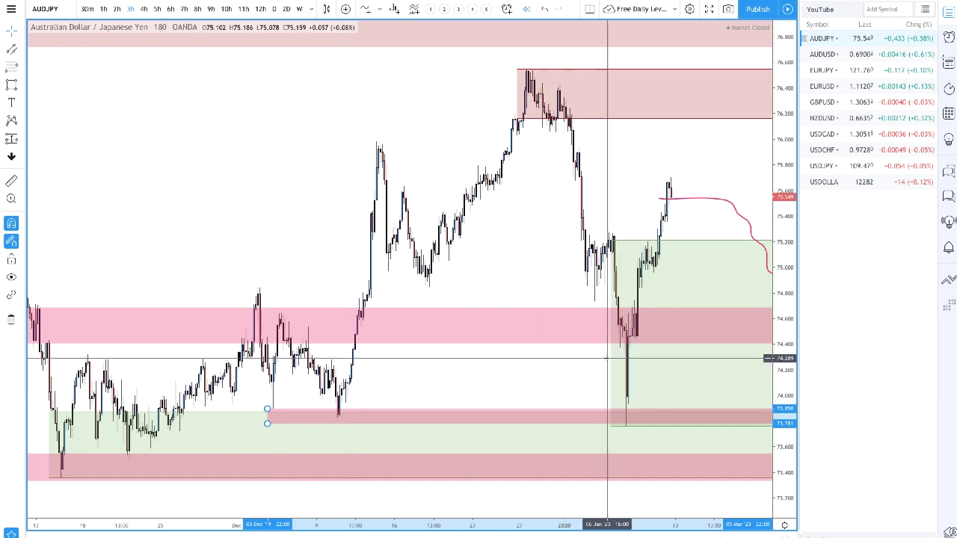
On the zoomed 3-hour chart, draw a thin pink zone at 74.72–74.86 from late November.
{"action": "scroll", "coordinate": [642, 414], "scroll_direction": "down", "scroll_amount": 4}
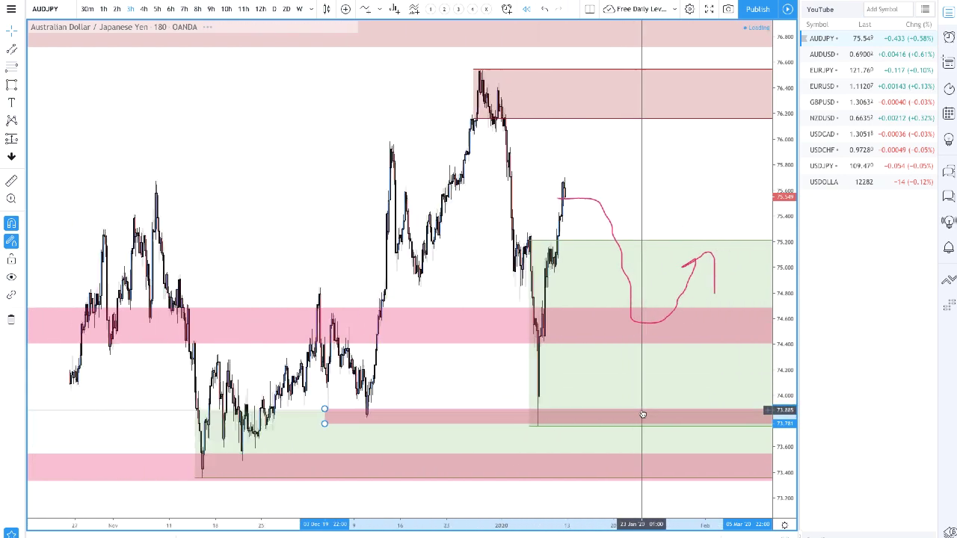
{"action": "scroll", "coordinate": [613, 283], "scroll_direction": "up", "scroll_amount": 5}
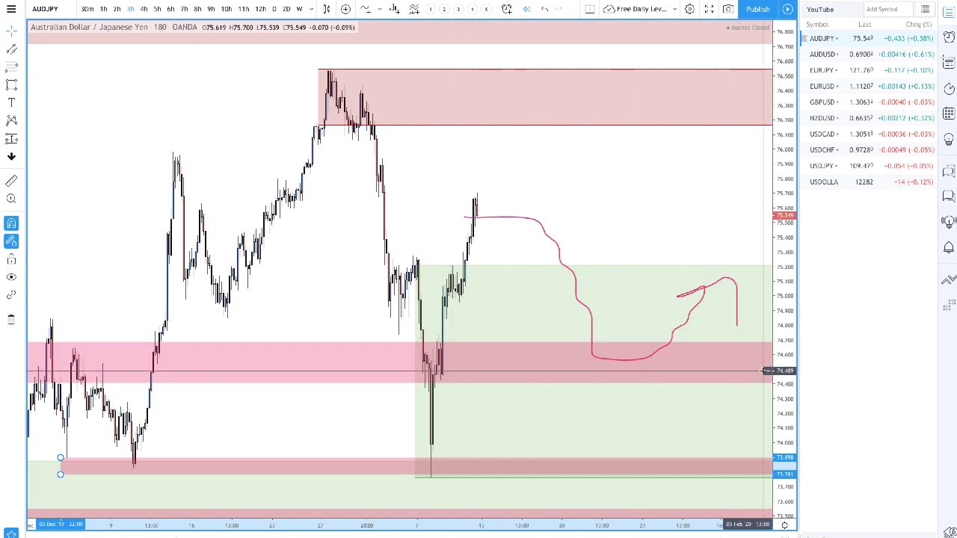
{"action": "scroll", "coordinate": [755, 389], "scroll_direction": "up", "scroll_amount": 3}
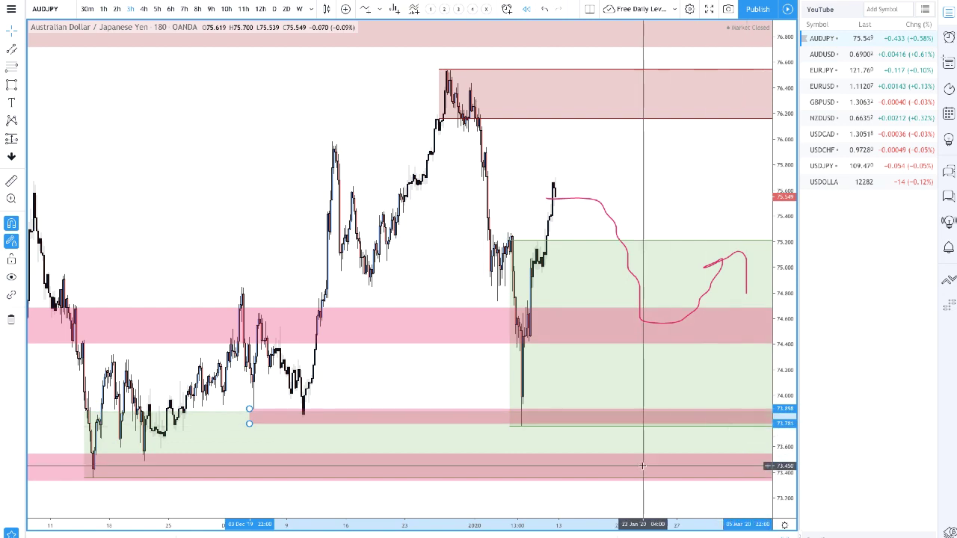
{"action": "scroll", "coordinate": [621, 454], "scroll_direction": "down", "scroll_amount": 3}
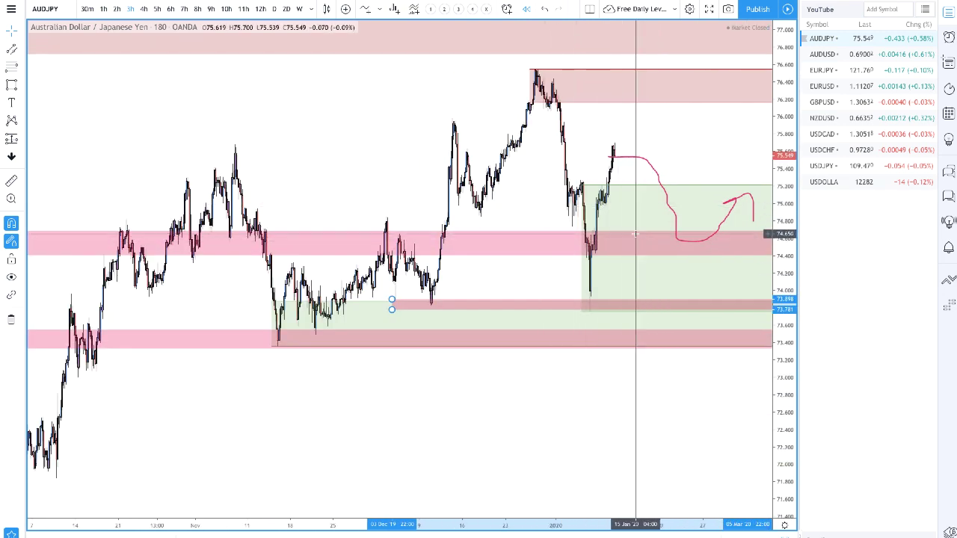
{"action": "scroll", "coordinate": [557, 225], "scroll_direction": "up", "scroll_amount": 3}
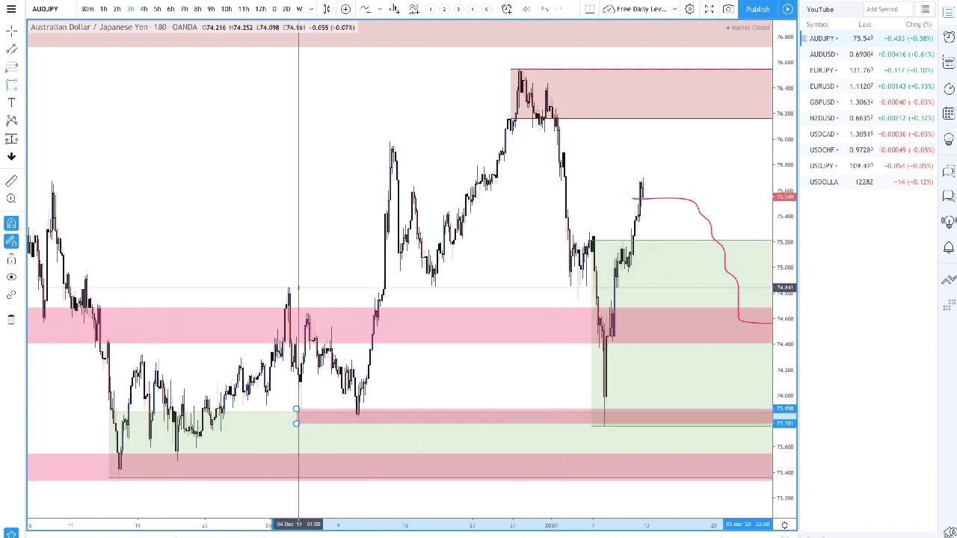
{"action": "mouse_move", "coordinate": [228, 285]}
{"action": "left_mouse_down"}
{"action": "mouse_move", "coordinate": [662, 290]}
{"action": "mouse_move", "coordinate": [688, 301]}
{"action": "mouse_move", "coordinate": [765, 302]}
{"action": "left_mouse_up"}
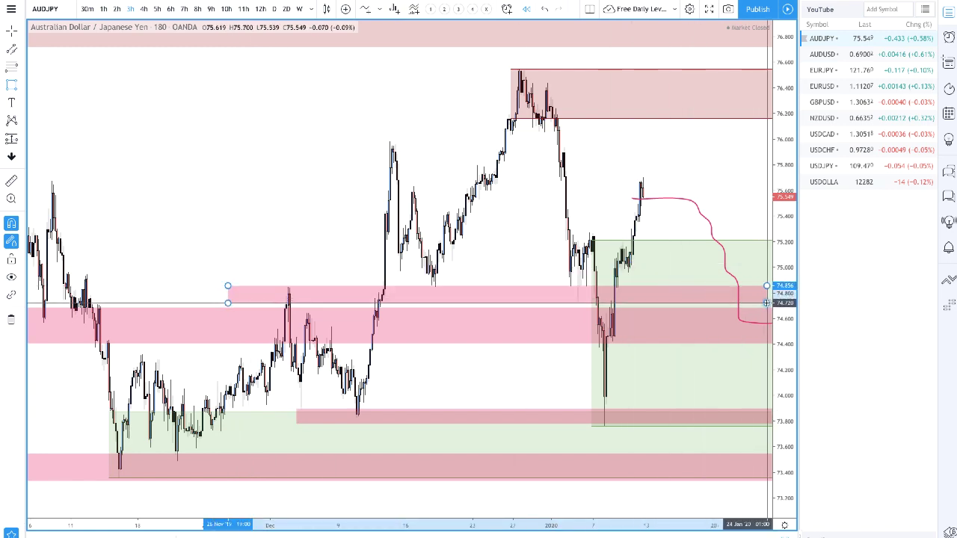
{"action": "scroll", "coordinate": [747, 303], "scroll_direction": "up", "scroll_amount": 5}
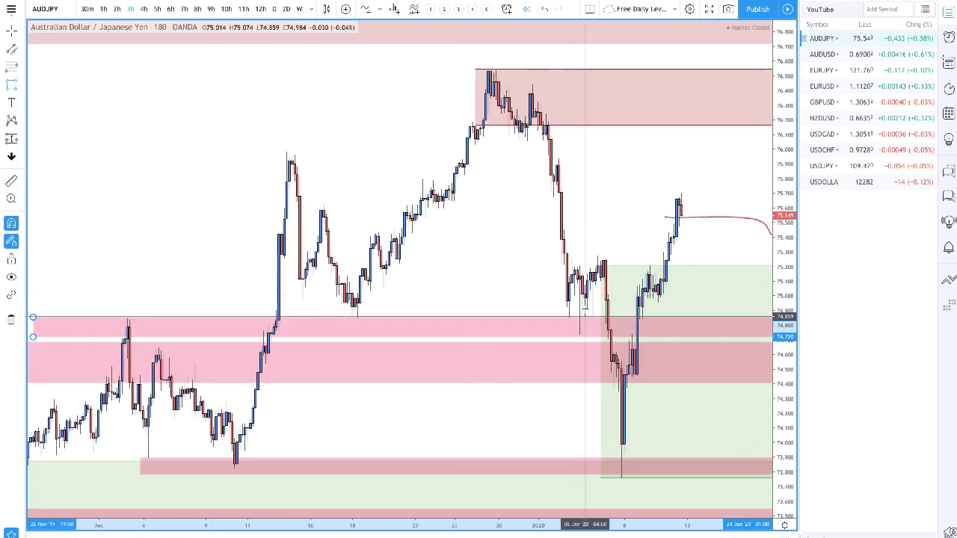
{"action": "scroll", "coordinate": [417, 232], "scroll_direction": "down", "scroll_amount": 4}
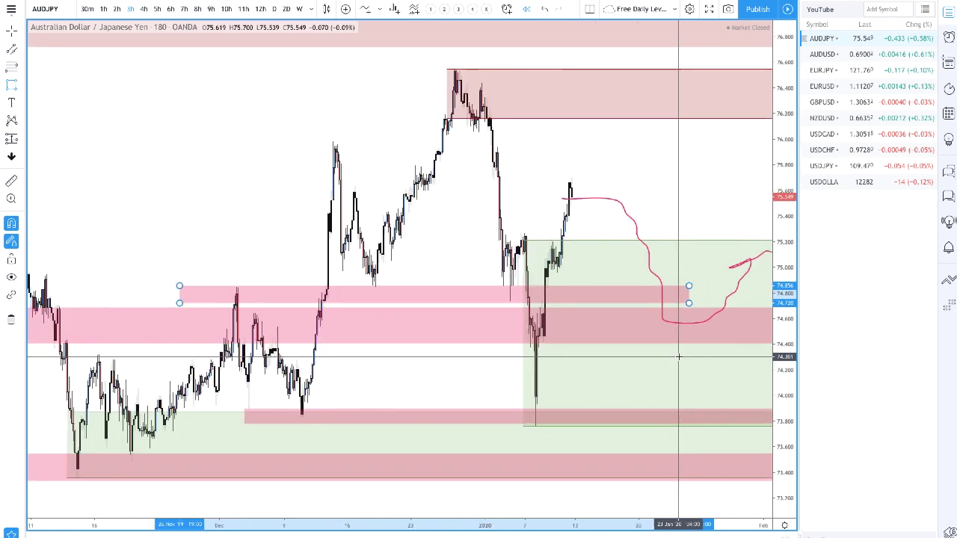
Return AUDJPY to daily candles.
{"action": "left_click", "coordinate": [275, 9]}
{"action": "scroll", "coordinate": [497, 239], "scroll_direction": "up", "scroll_amount": 4}
{"action": "scroll", "coordinate": [314, 232], "scroll_direction": "down", "scroll_amount": 2}
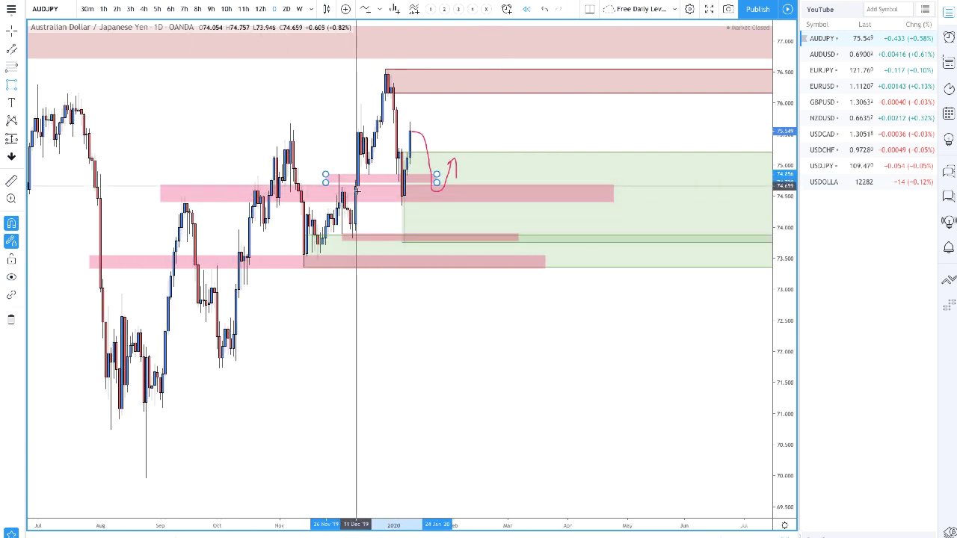
{"action": "scroll", "coordinate": [356, 192], "scroll_direction": "up", "scroll_amount": 4}
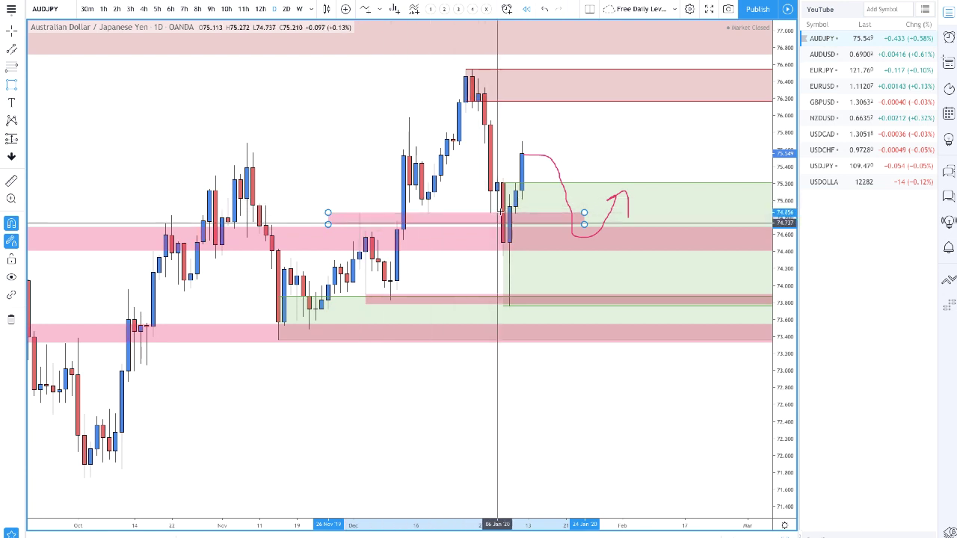
On 3-hour candles, brush a projected dip from the recent high into the 74.8 zone.
{"action": "left_click", "coordinate": [131, 8]}
{"action": "scroll", "coordinate": [513, 242], "scroll_direction": "down", "scroll_amount": 6}
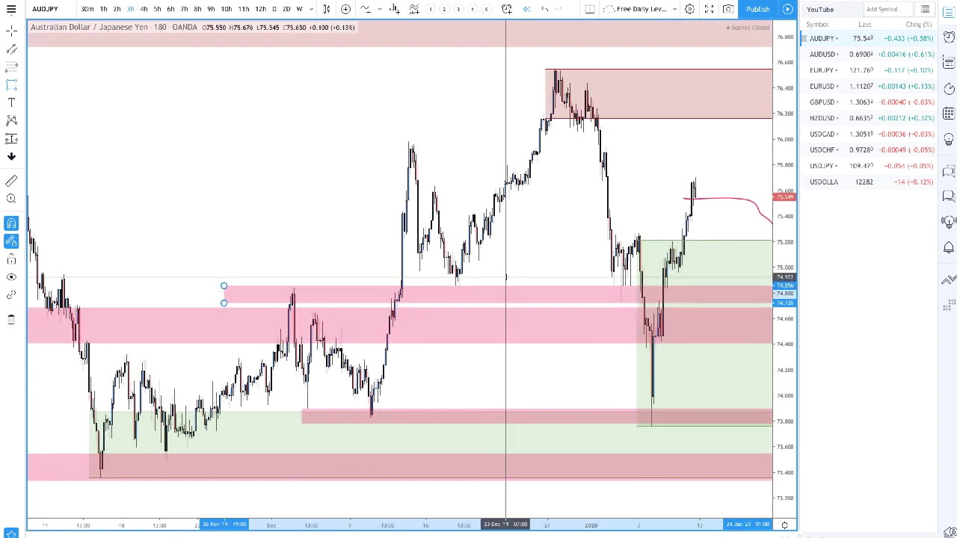
{"action": "left_click_drag", "start_coordinate": [506, 277], "coordinate": [353, 276]}
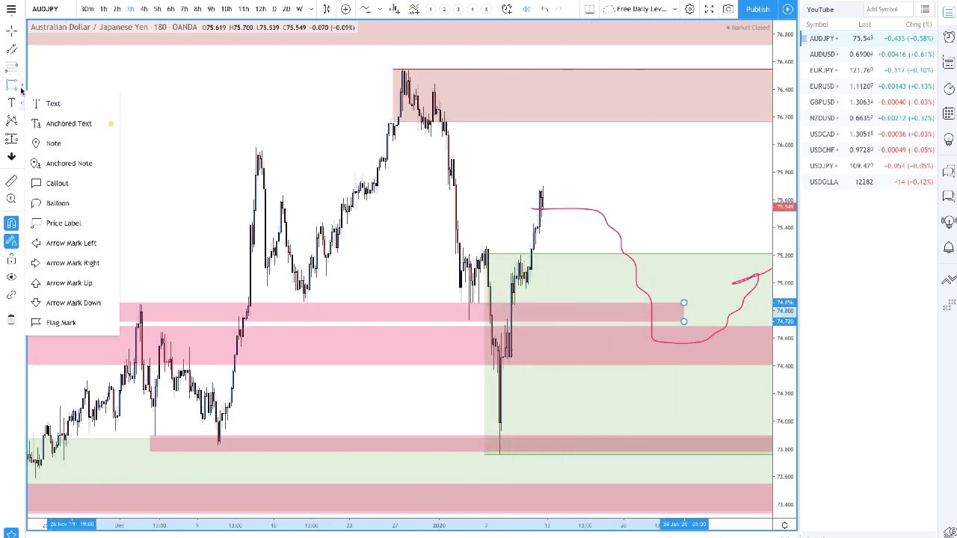
{"action": "left_click", "coordinate": [45, 86]}
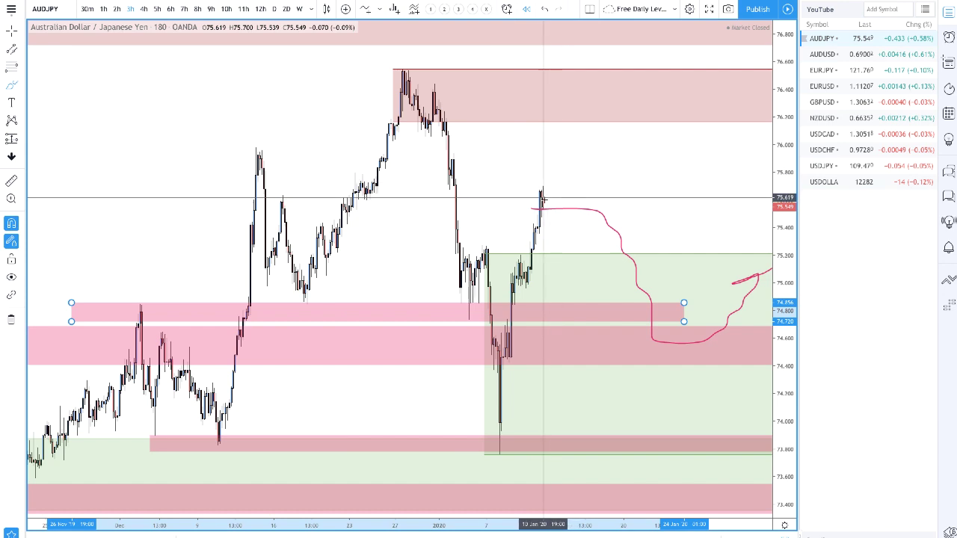
{"action": "mouse_move", "coordinate": [543, 196]}
{"action": "left_mouse_down"}
{"action": "mouse_move", "coordinate": [573, 299]}
{"action": "mouse_move", "coordinate": [590, 310]}
{"action": "left_mouse_up"}
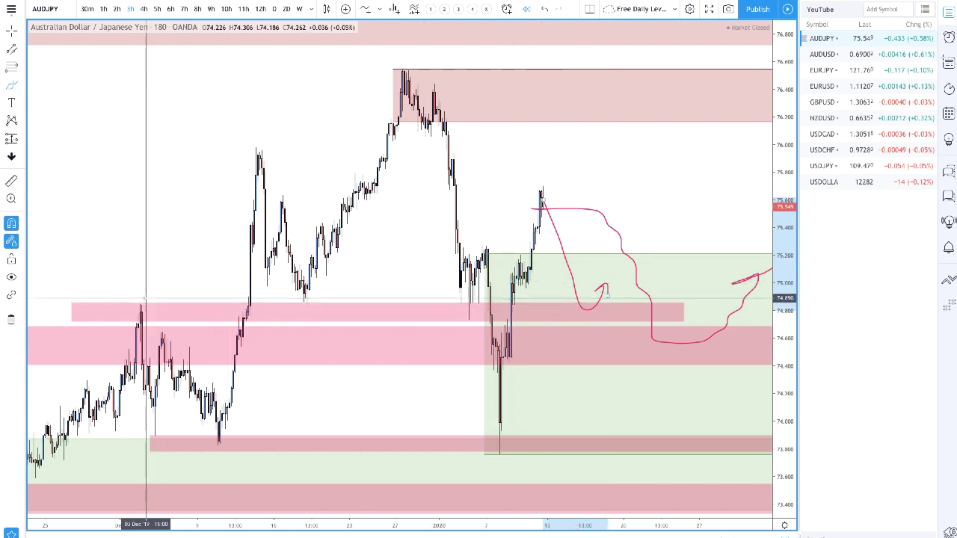
Circle the two candles touching the 74.8 zone in red.
{"action": "left_click_drag", "start_coordinate": [140, 305], "coordinate": [121, 305]}
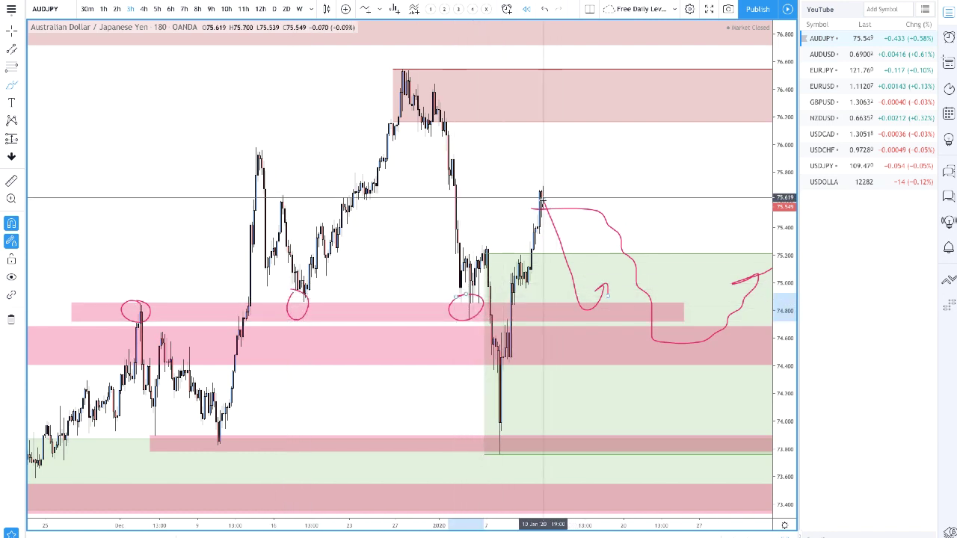
{"action": "mouse_move", "coordinate": [544, 193]}
{"action": "left_mouse_down"}
{"action": "mouse_move", "coordinate": [532, 189]}
{"action": "mouse_move", "coordinate": [524, 206]}
{"action": "mouse_move", "coordinate": [545, 218]}
{"action": "mouse_move", "coordinate": [552, 206]}
{"action": "left_mouse_up"}
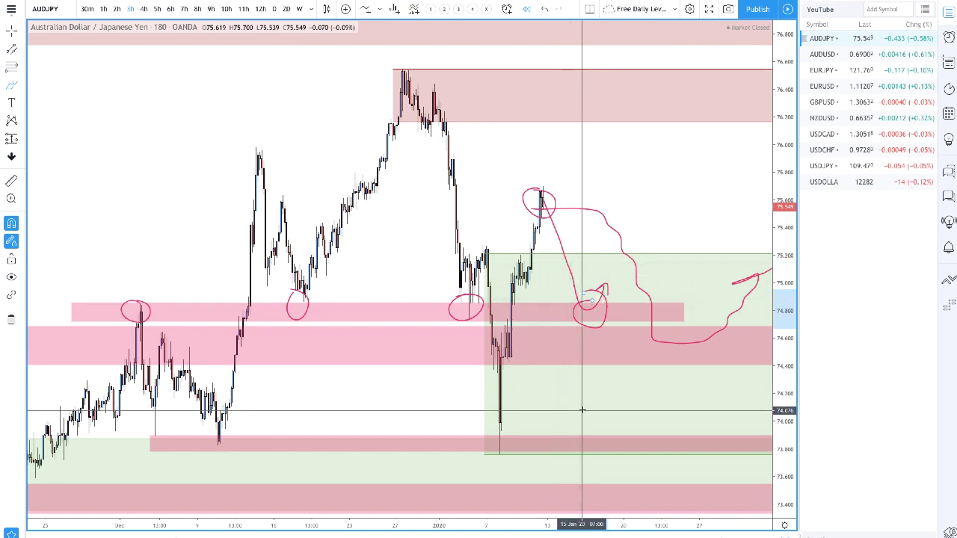
{"action": "scroll", "coordinate": [676, 342], "scroll_direction": "down", "scroll_amount": 3}
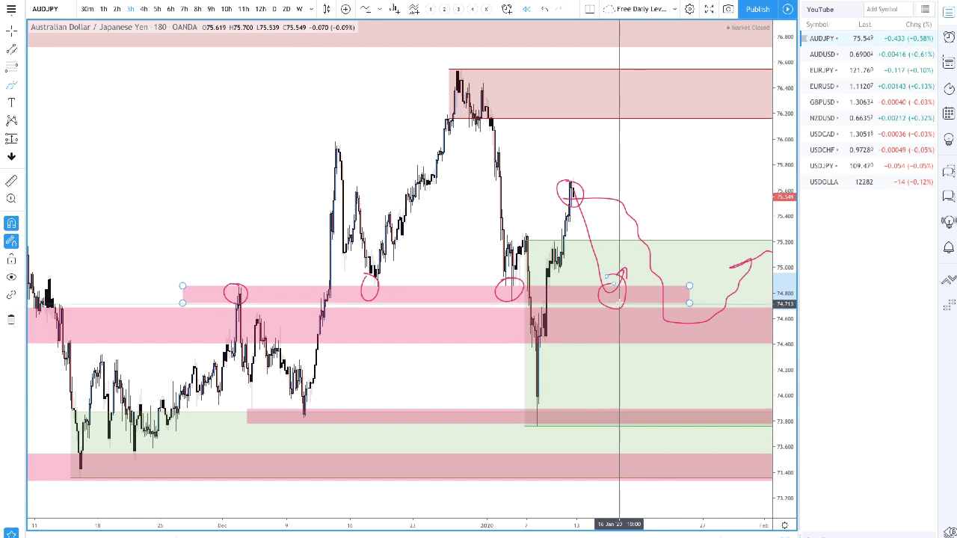
{"action": "scroll", "coordinate": [382, 299], "scroll_direction": "down", "scroll_amount": 1}
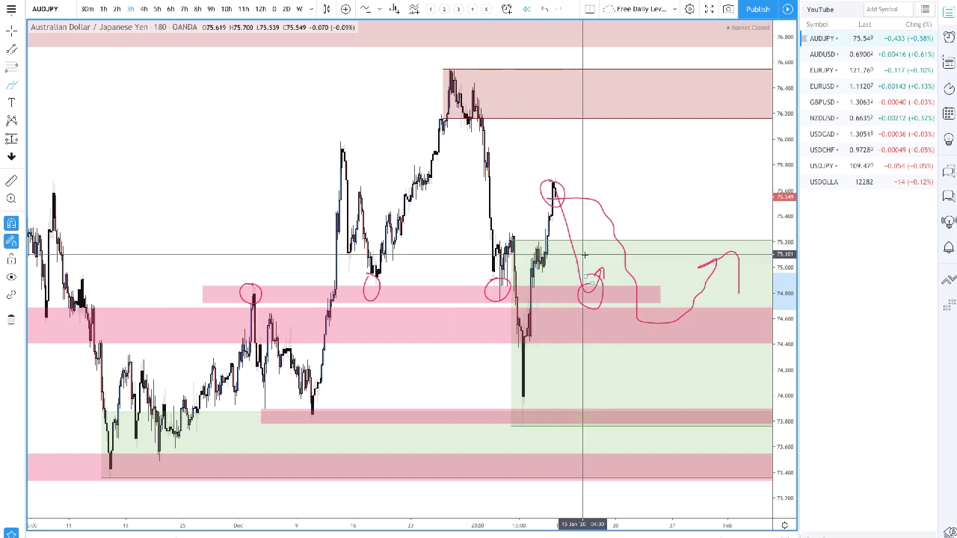
On daily candles, brush a red path rising into the 76.2–76.5 supply zone and arrowing down.
{"action": "left_click", "coordinate": [275, 9]}
{"action": "scroll", "coordinate": [501, 146], "scroll_direction": "up", "scroll_amount": 5}
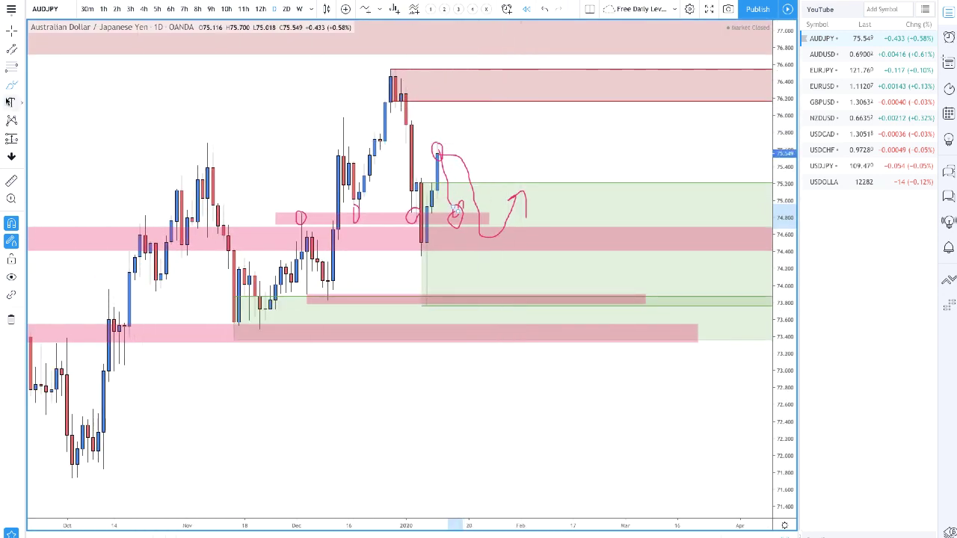
{"action": "left_click", "coordinate": [9, 87]}
{"action": "left_click", "coordinate": [82, 90]}
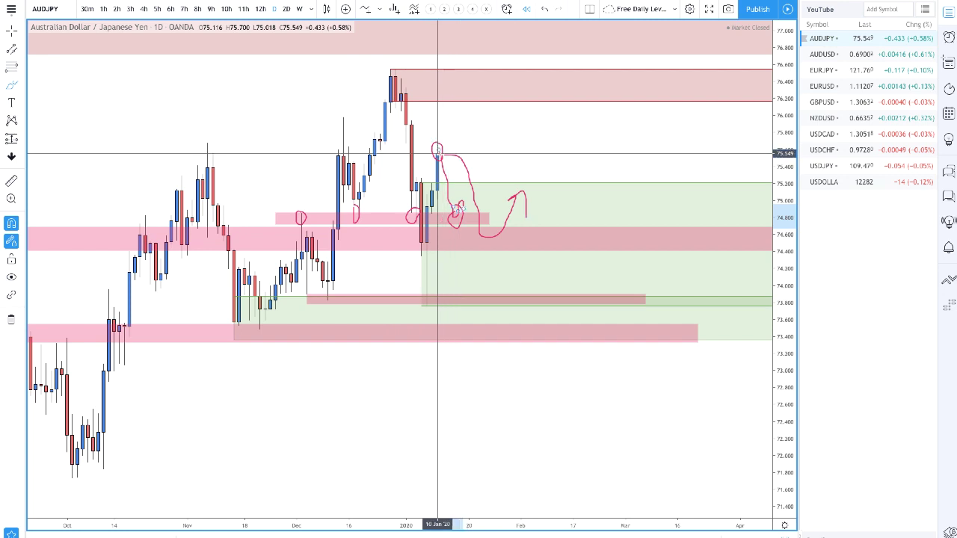
{"action": "mouse_move", "coordinate": [449, 117]}
{"action": "left_mouse_down"}
{"action": "mouse_move", "coordinate": [469, 84]}
{"action": "mouse_move", "coordinate": [513, 101]}
{"action": "mouse_move", "coordinate": [522, 131]}
{"action": "mouse_move", "coordinate": [551, 137]}
{"action": "mouse_move", "coordinate": [547, 116]}
{"action": "left_mouse_up"}
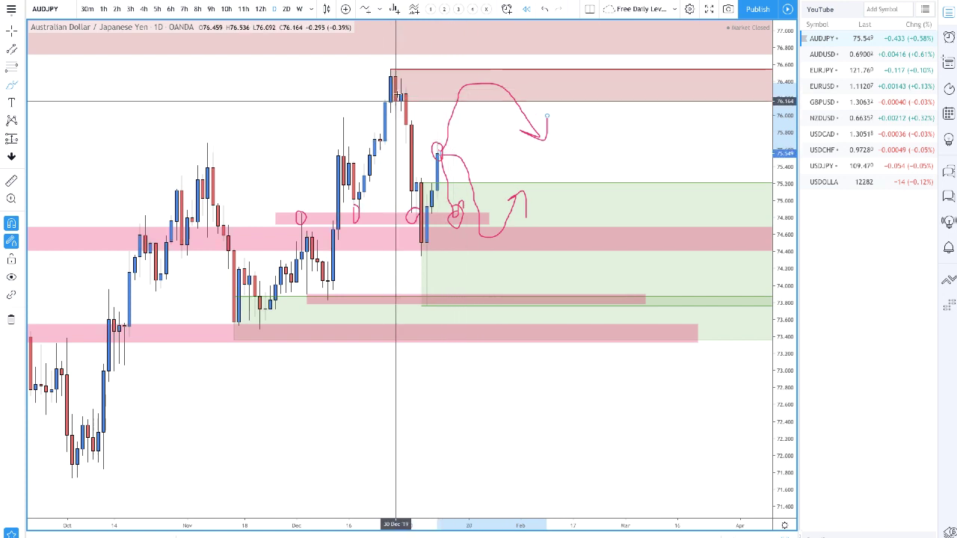